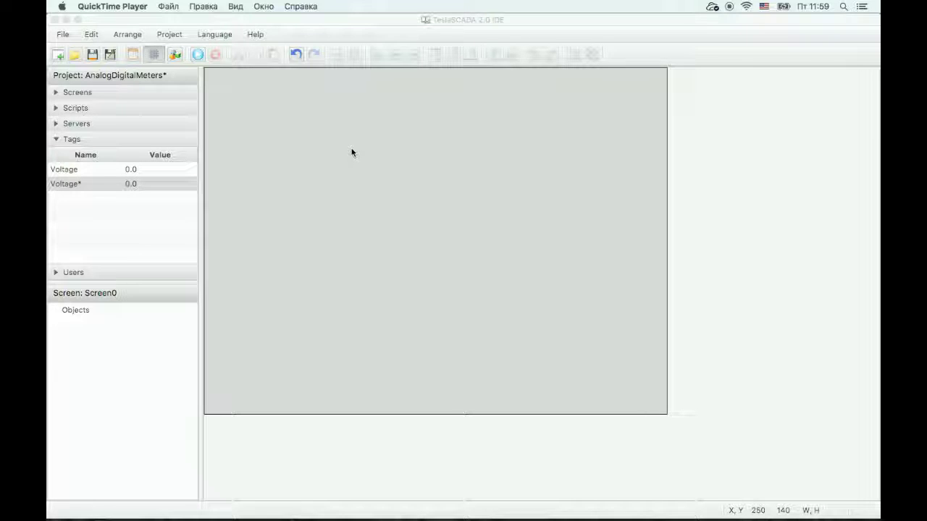
- Create the project AnalogandDigitalMeters with an 800 x 480 screen
{"action": "left_click", "coordinate": [59, 56]}
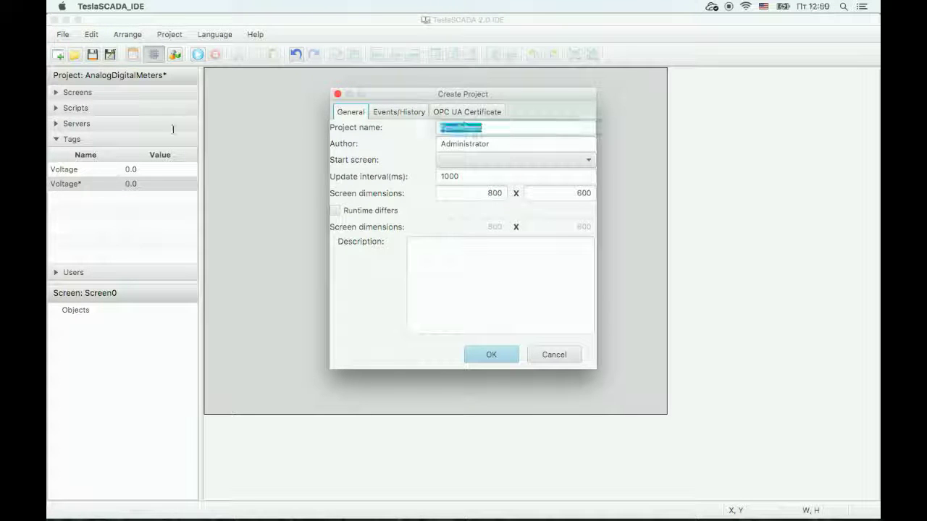
{"action": "type", "text": "Ana"}
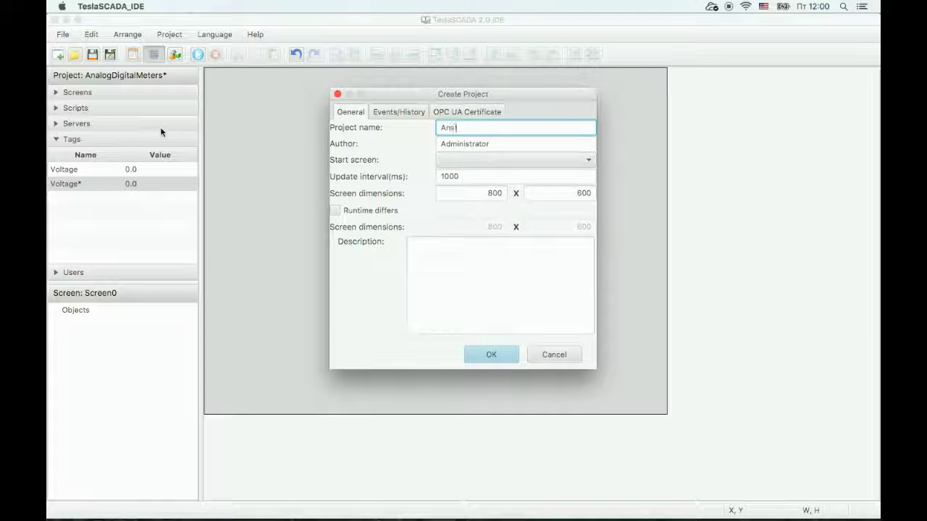
{"action": "type", "text": "logand"}
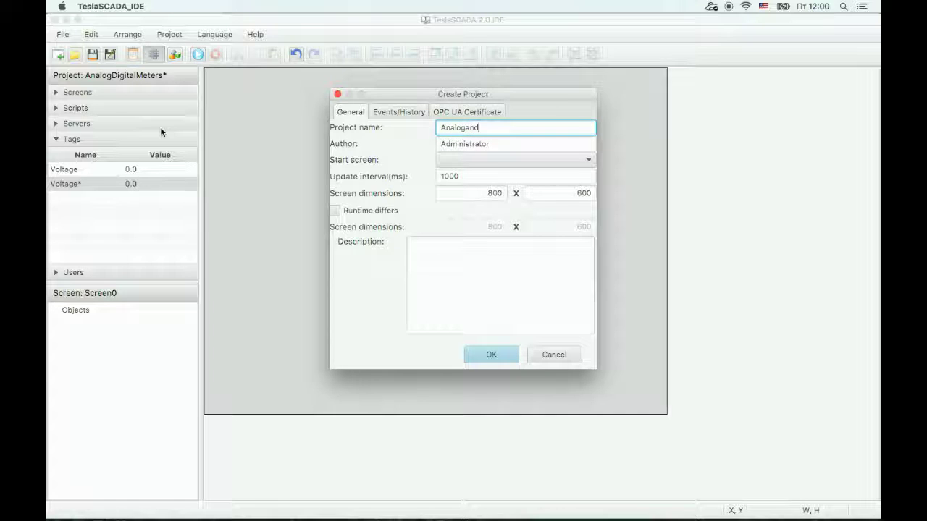
{"action": "type", "text": "DigitalMeters"}
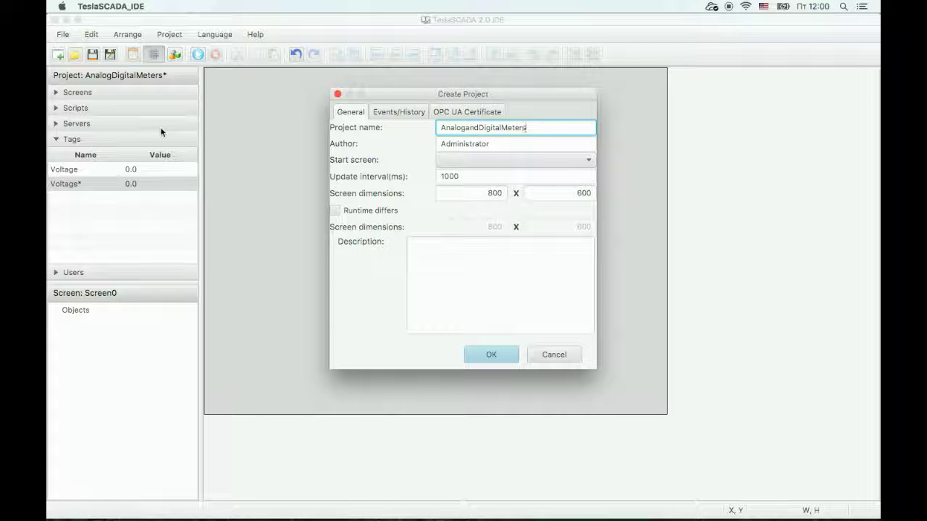
{"action": "double_click", "coordinate": [570, 194]}
{"action": "key", "text": "BackSpace"}
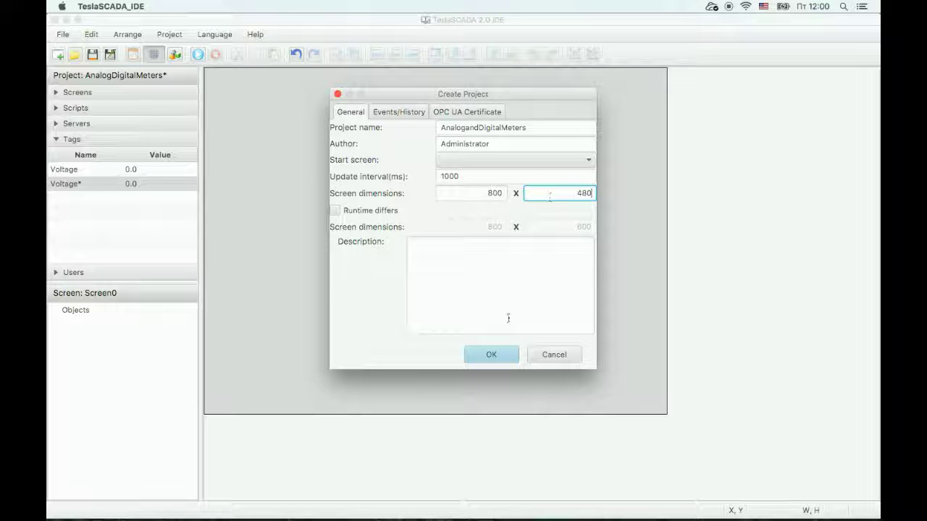
{"action": "left_click", "coordinate": [500, 356]}
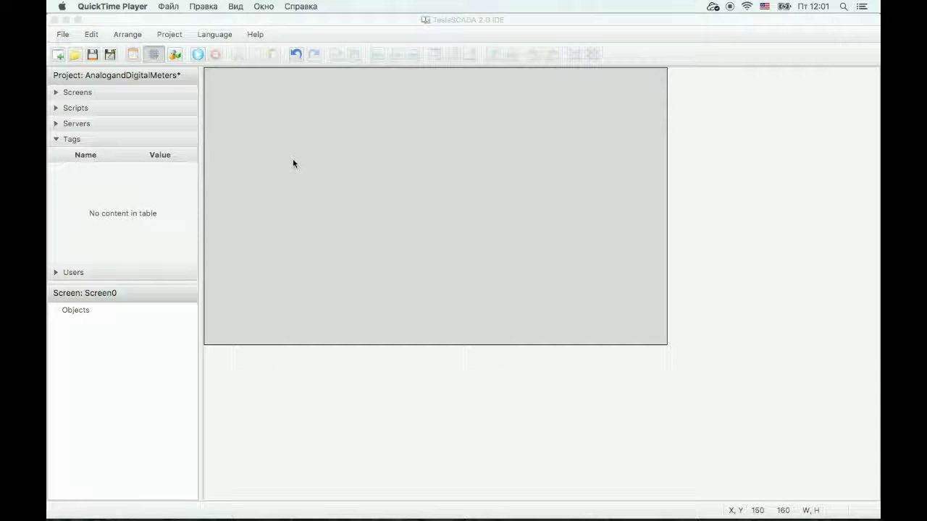
- Add a Siemens server named S7-300 with controller type S7_300 at IP 192.168.0.109
{"action": "left_click", "coordinate": [65, 125]}
{"action": "right_click", "coordinate": [68, 165]}
{"action": "mouse_move", "coordinate": [77, 172]}
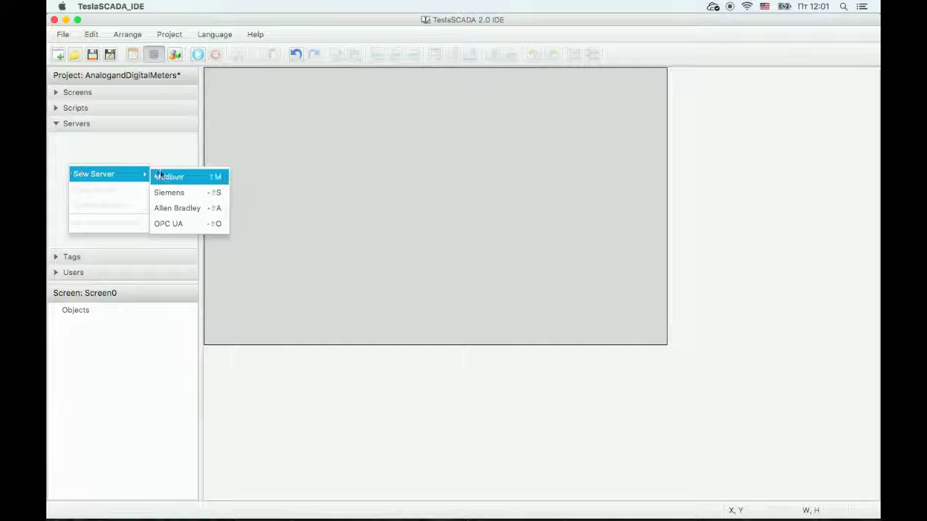
{"action": "left_click", "coordinate": [171, 192]}
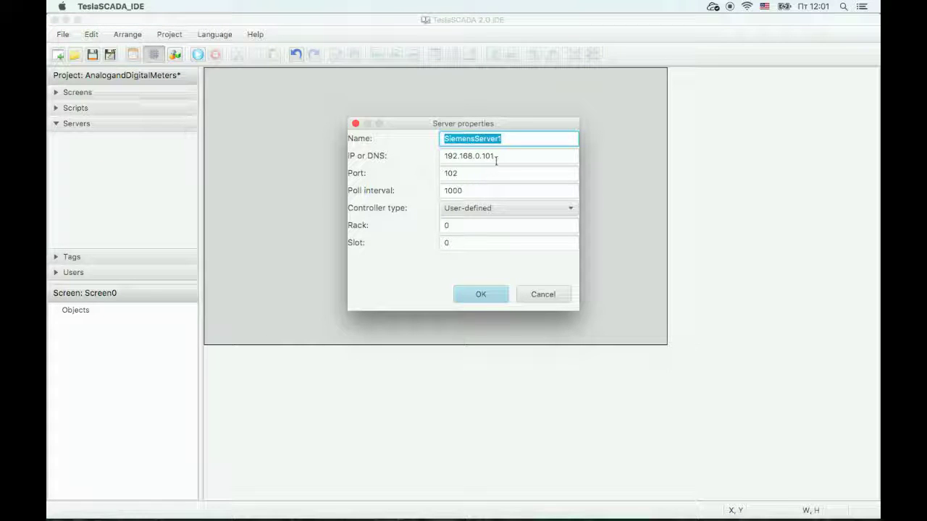
{"action": "type", "text": "S"}
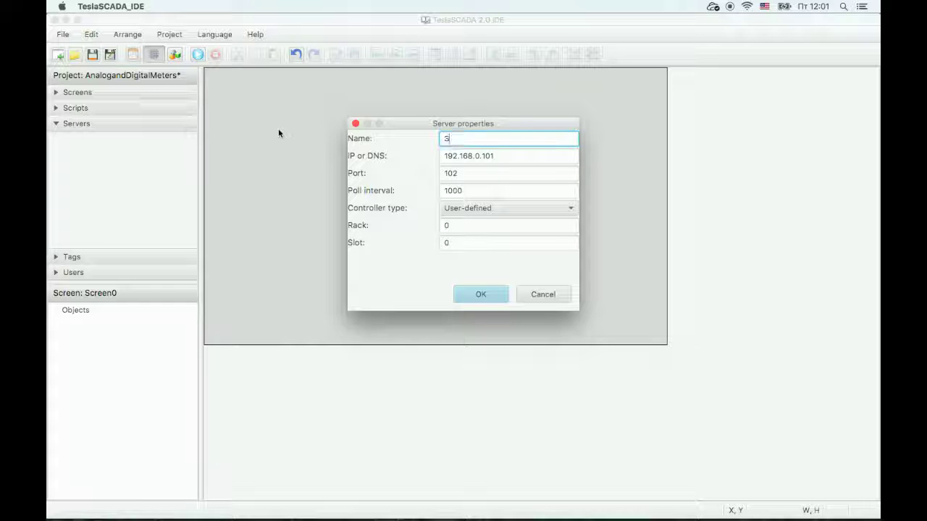
{"action": "type", "text": "7-300"}
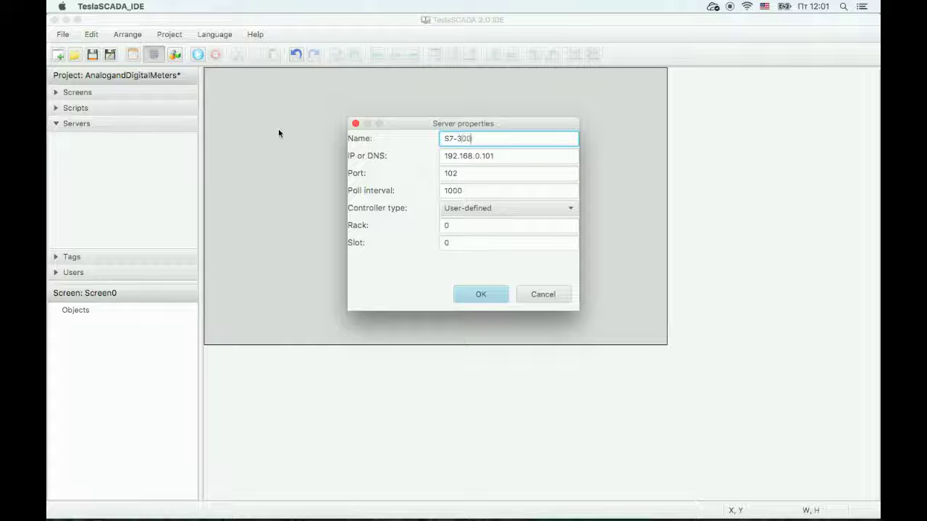
{"action": "left_click", "coordinate": [474, 213]}
{"action": "left_click", "coordinate": [471, 237]}
{"action": "left_click", "coordinate": [500, 158]}
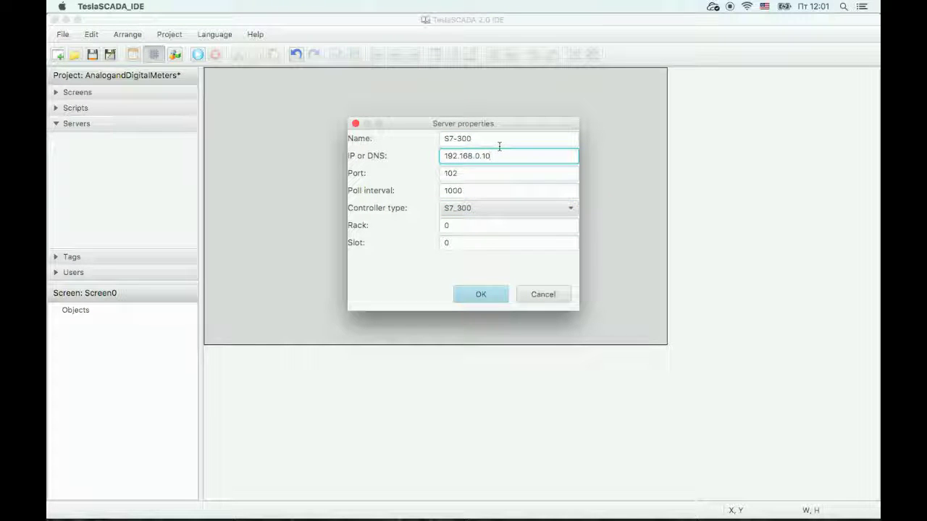
{"action": "left_click", "coordinate": [480, 294]}
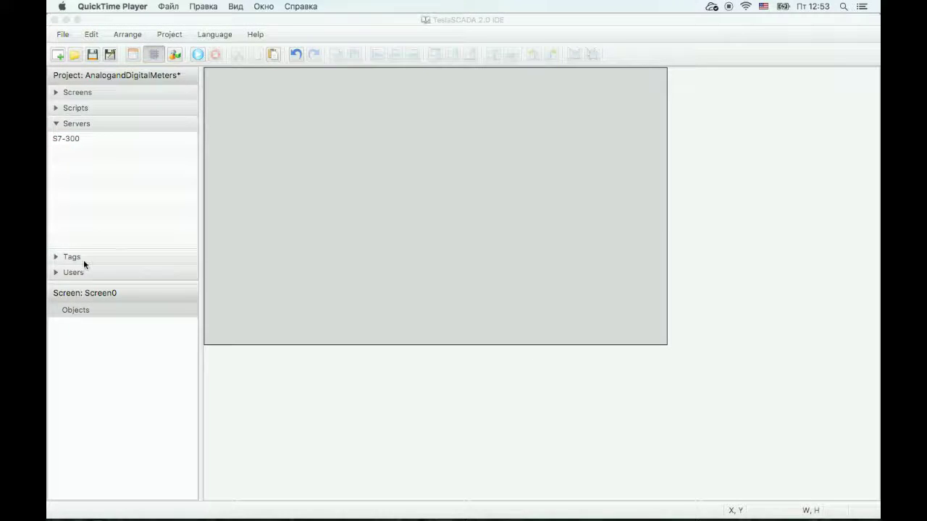
- Create a new tag named Voltage with data type Float(32 bit)
{"action": "left_click", "coordinate": [86, 258]}
{"action": "right_click", "coordinate": [94, 203]}
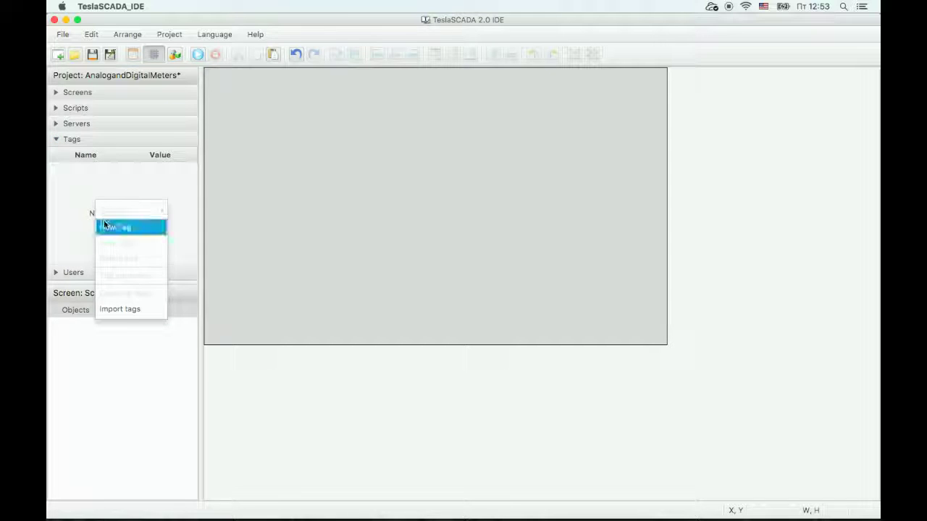
{"action": "left_click", "coordinate": [103, 225]}
{"action": "double_click", "coordinate": [464, 127]}
{"action": "type", "text": "Voltage"}
{"action": "left_click", "coordinate": [500, 145]}
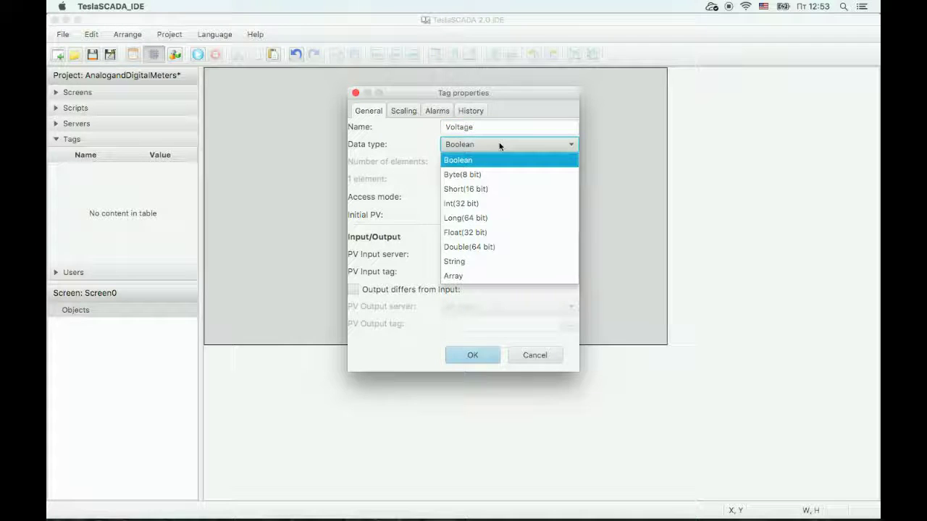
{"action": "left_click", "coordinate": [460, 232]}
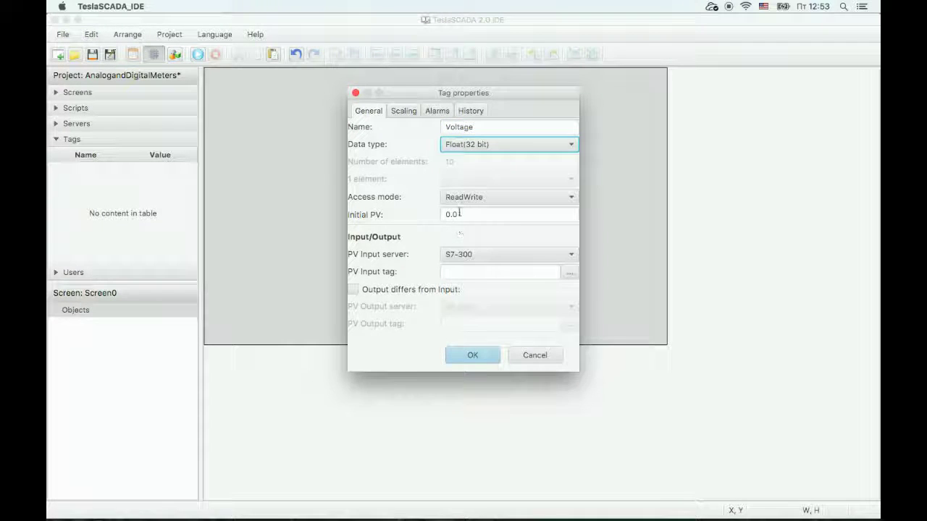
- Set the Voltage tag's input address to MD0 (M area, Real)
{"action": "left_click", "coordinate": [569, 273]}
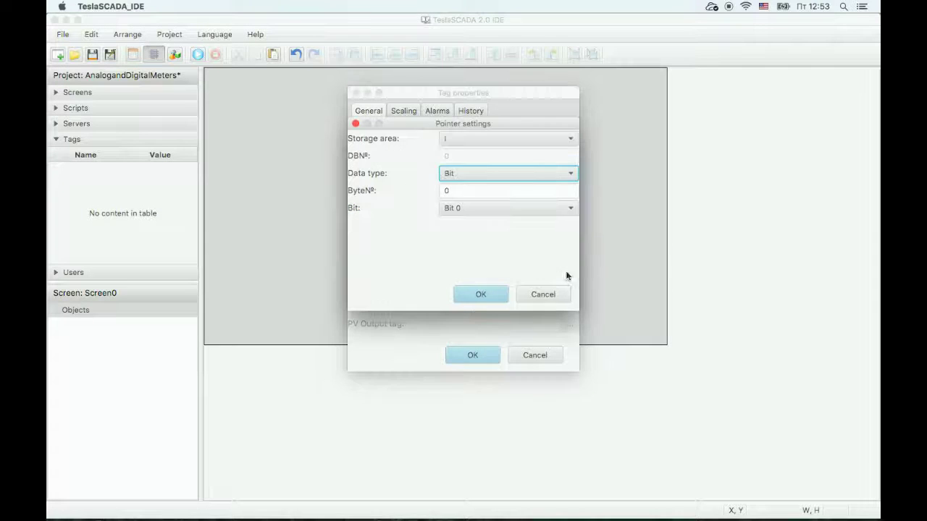
{"action": "left_click", "coordinate": [459, 144]}
{"action": "left_click", "coordinate": [462, 183]}
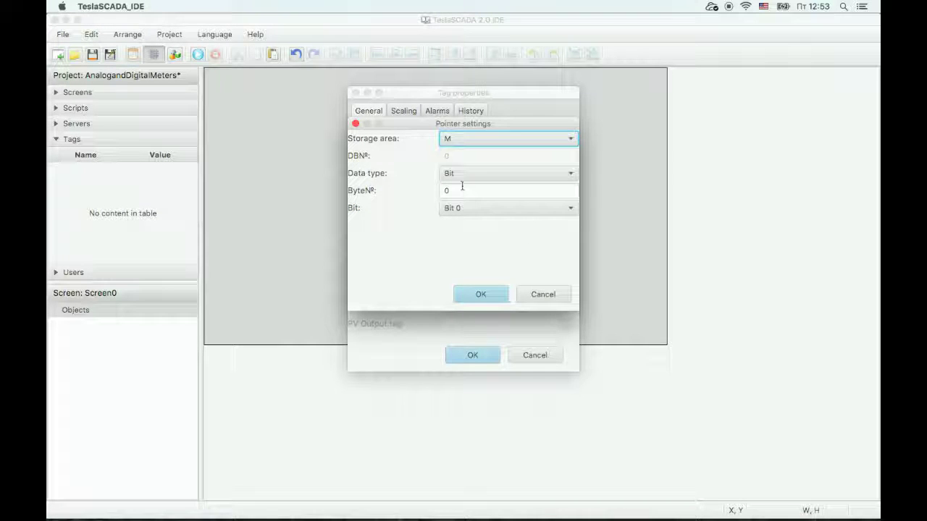
{"action": "left_click", "coordinate": [505, 174]}
{"action": "left_click", "coordinate": [478, 246]}
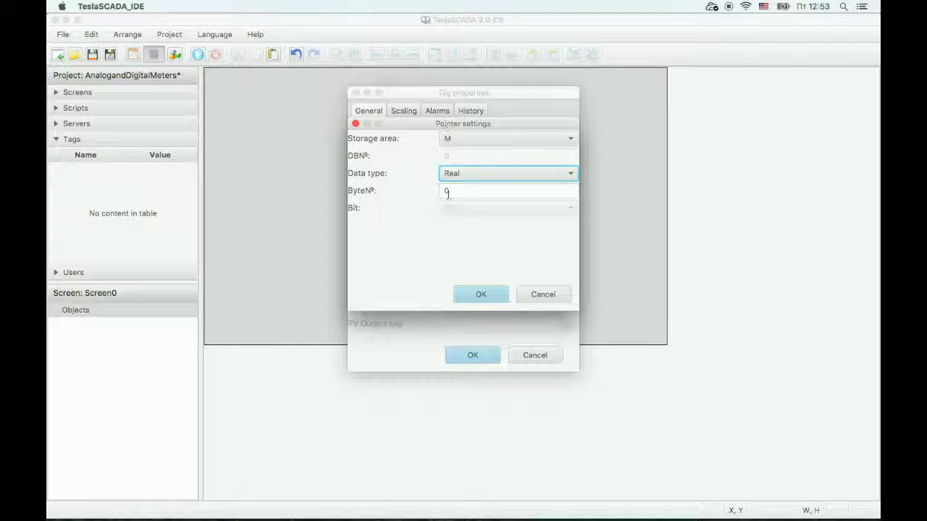
{"action": "left_click", "coordinate": [480, 294]}
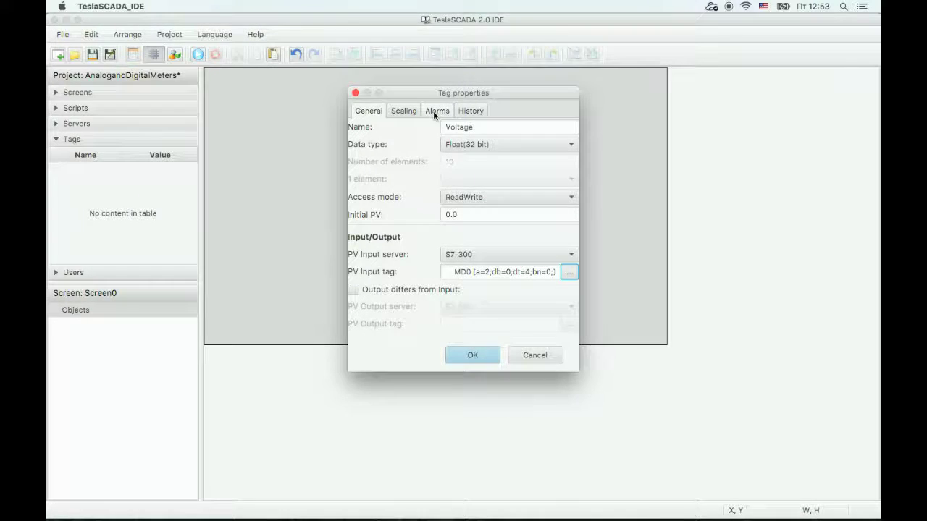
{"action": "left_click", "coordinate": [433, 111]}
- Enable alarms and set a HiHi alarm at 240 with a 'Voltage is high' message
{"action": "left_click", "coordinate": [354, 128]}
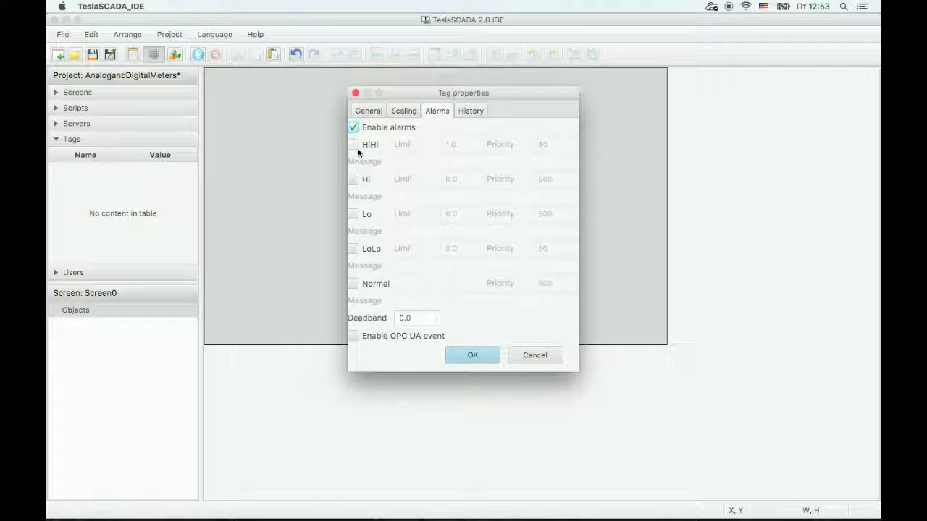
{"action": "left_click", "coordinate": [352, 144]}
{"action": "left_click", "coordinate": [449, 144]}
{"action": "key", "text": "BackSpace"}
{"action": "type", "text": "2"}
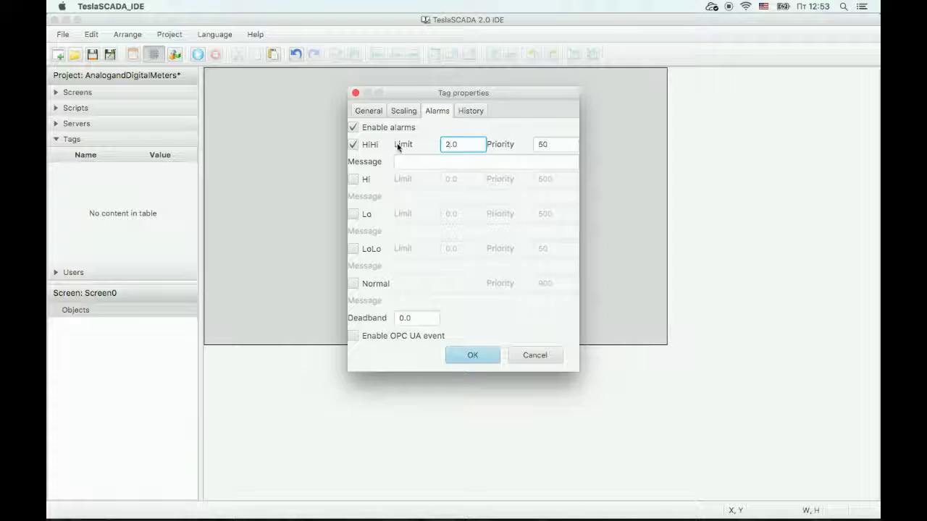
{"action": "type", "text": "40"}
{"action": "left_click", "coordinate": [415, 160]}
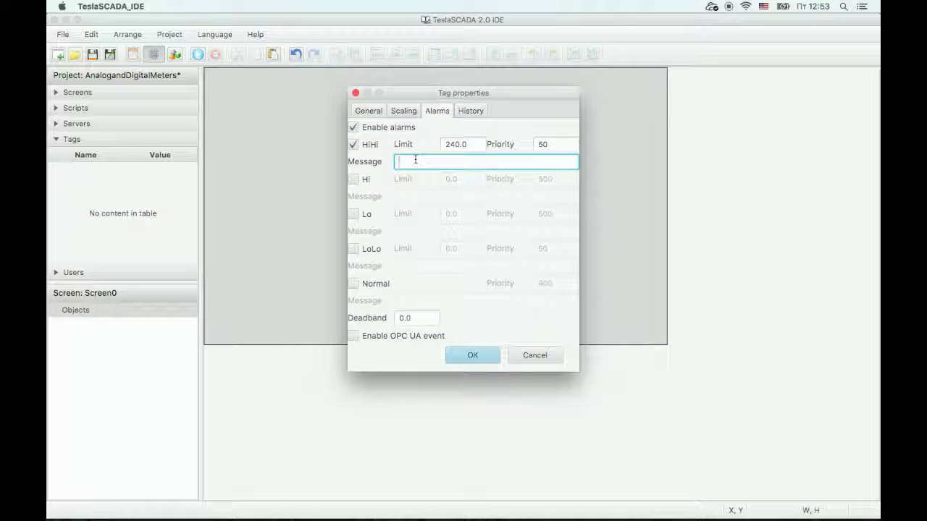
{"action": "type", "text": "Voltage"}
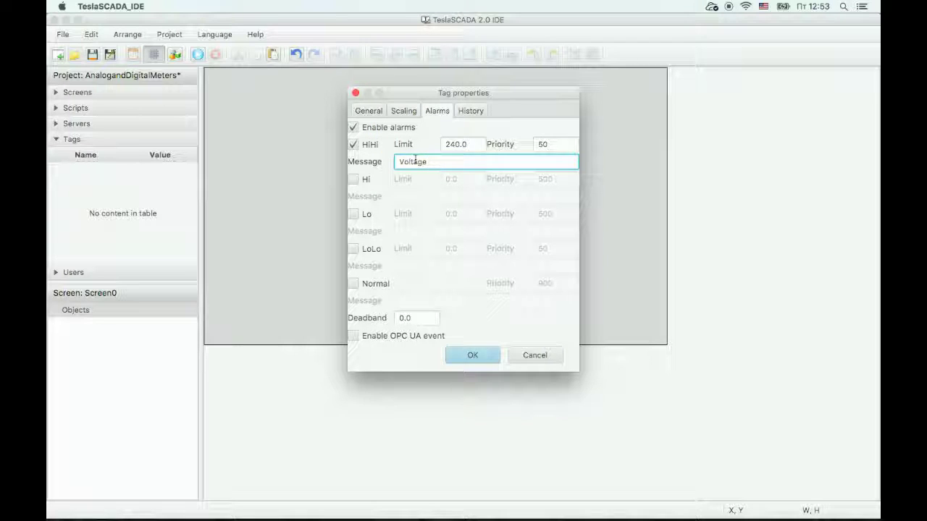
{"action": "type", "text": "is high! 240V"}
- Add a LoLo alarm at 100 with message 'Voltage is below 100V' and correct the HiHi wording
{"action": "left_click", "coordinate": [353, 249]}
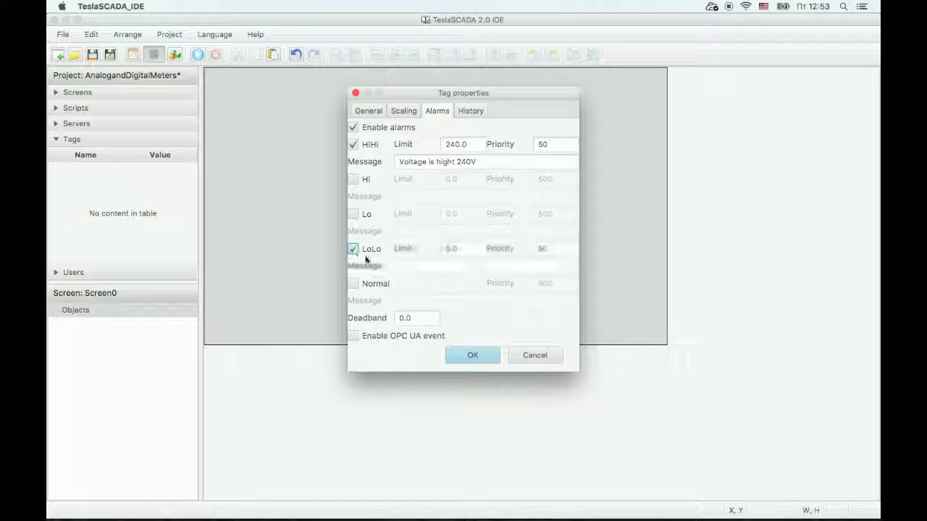
{"action": "left_click", "coordinate": [447, 248]}
{"action": "type", "text": "10"}
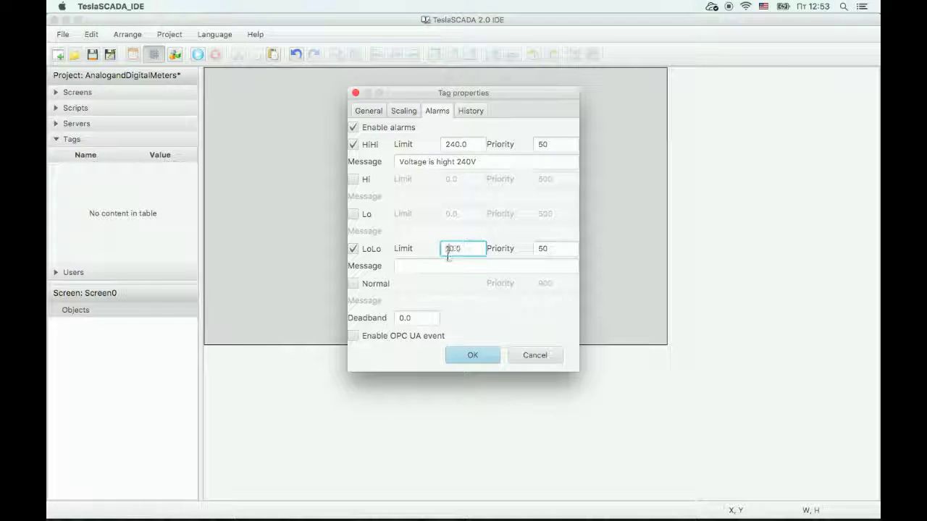
{"action": "left_click", "coordinate": [446, 265]}
{"action": "type", "text": "V"}
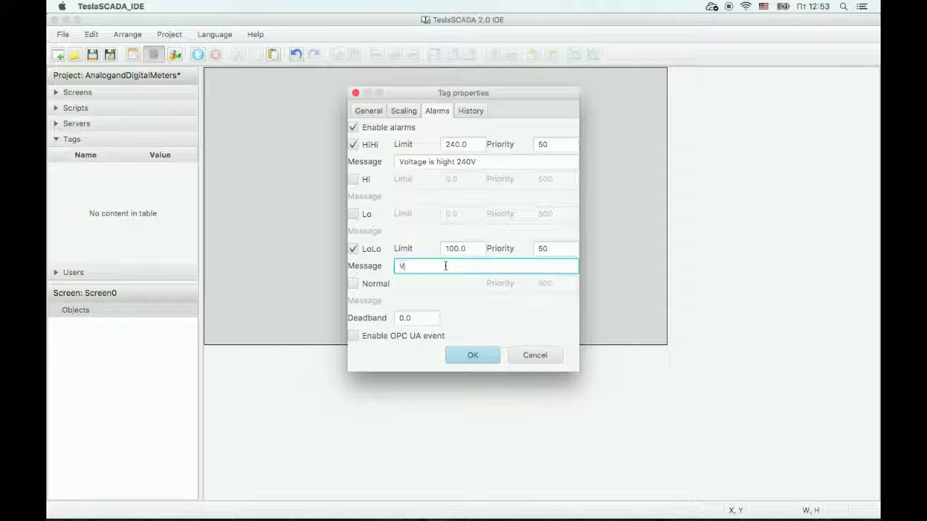
{"action": "type", "text": "oltage is"}
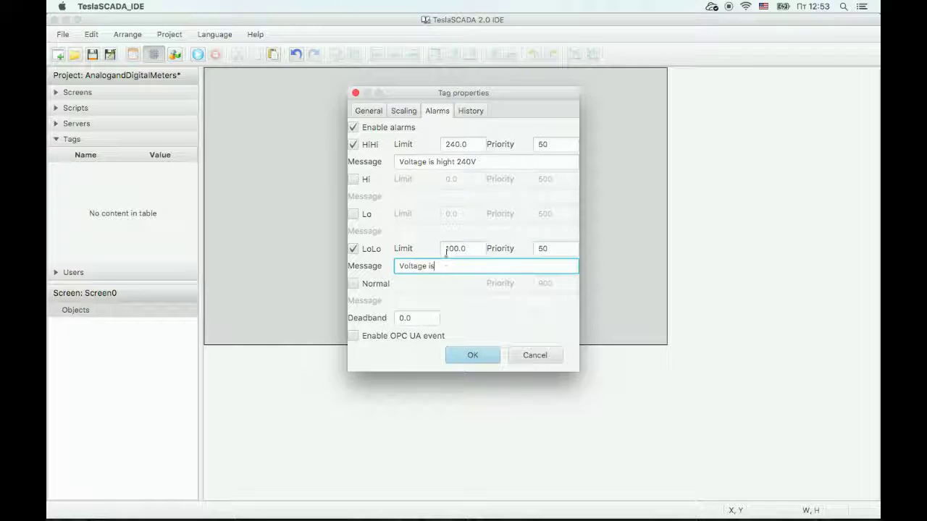
{"action": "left_click", "coordinate": [456, 162]}
{"action": "type", "text": "er"}
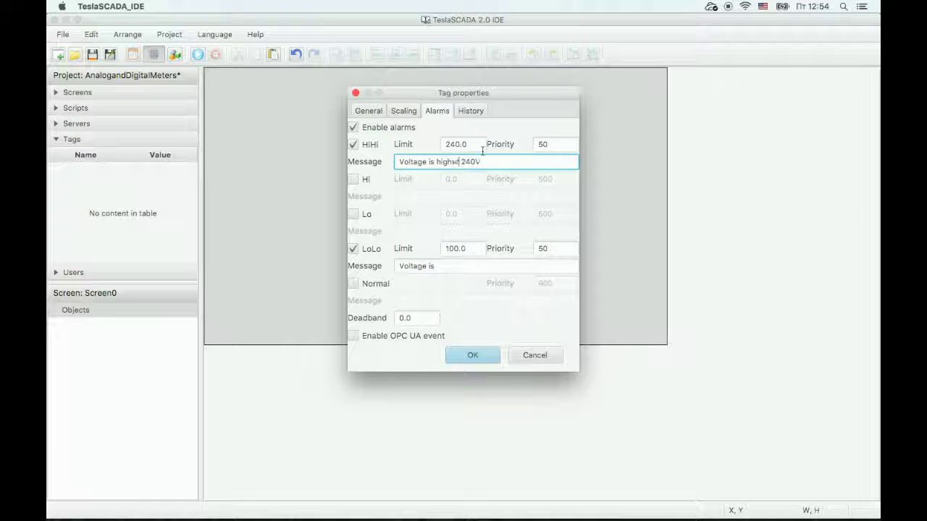
{"action": "left_click", "coordinate": [439, 267]}
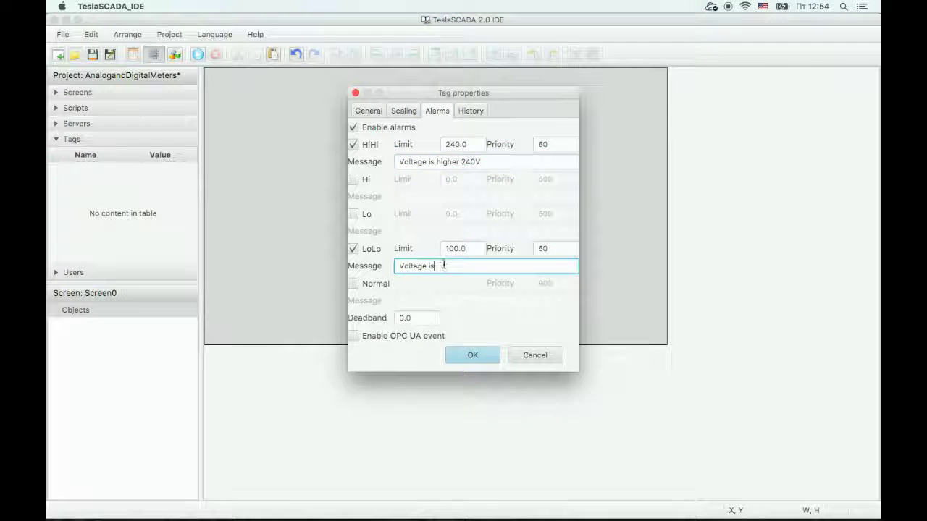
{"action": "type", "text": "below 100V"}
- Enable the Normal state with a 'Voltage is normal' message, set deadband 1, and save
{"action": "left_click", "coordinate": [353, 283]}
{"action": "left_click", "coordinate": [429, 301]}
{"action": "type", "text": "V"}
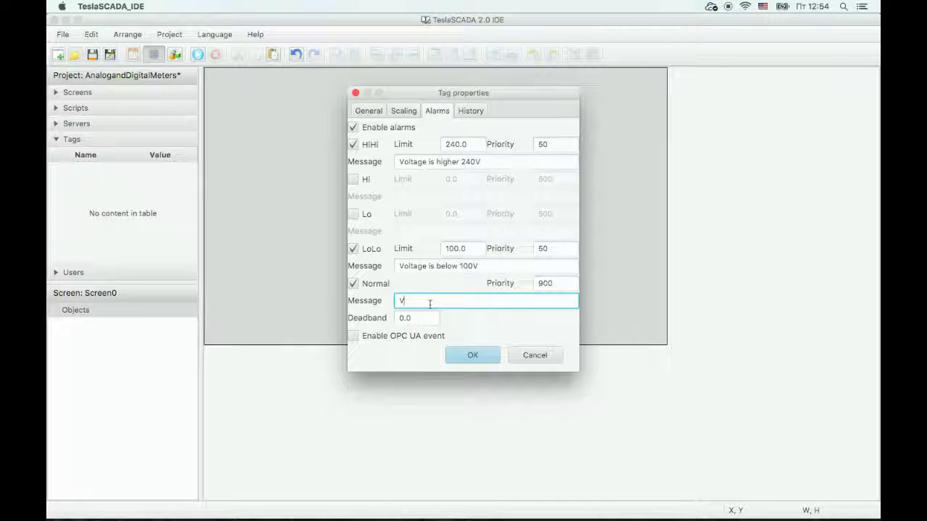
{"action": "type", "text": "oltag"}
{"action": "type", "text": "e is normal"}
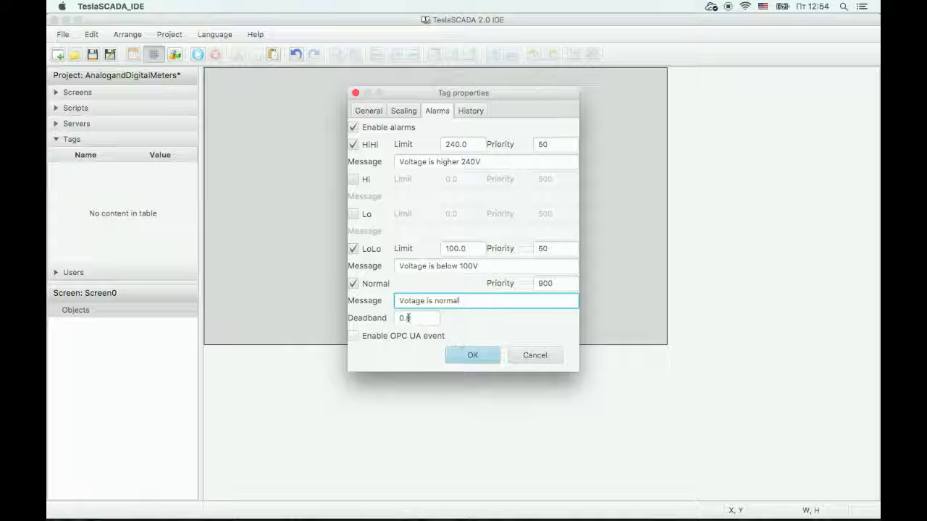
{"action": "double_click", "coordinate": [404, 318]}
{"action": "type", "text": "1"}
{"action": "left_click", "coordinate": [467, 355]}
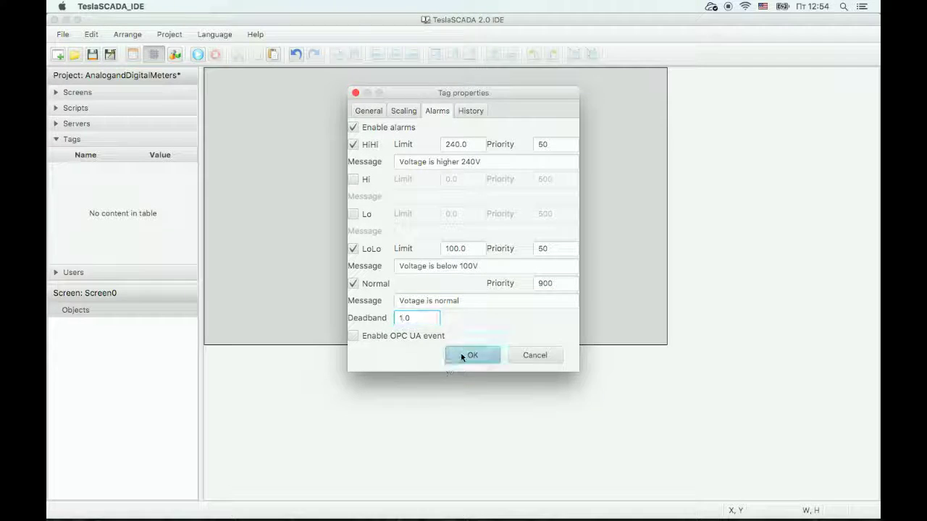
- Create a new tag named Current with data type Float(32 bit)
{"action": "right_click", "coordinate": [93, 183]}
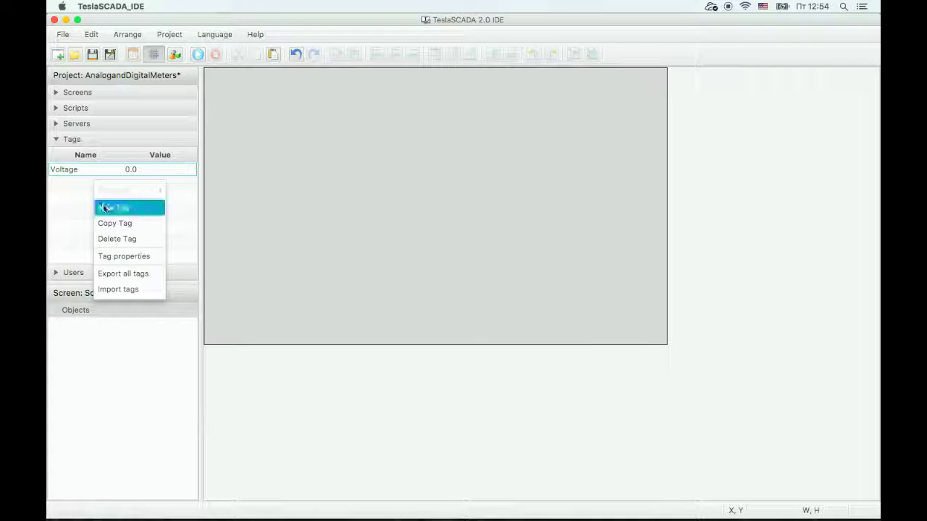
{"action": "left_click", "coordinate": [115, 208]}
{"action": "type", "text": "Current"}
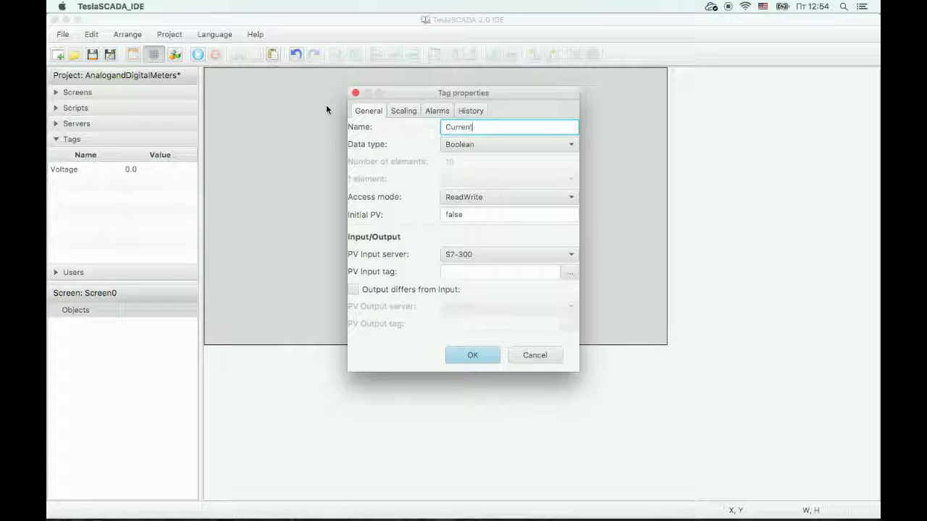
{"action": "left_click", "coordinate": [507, 144]}
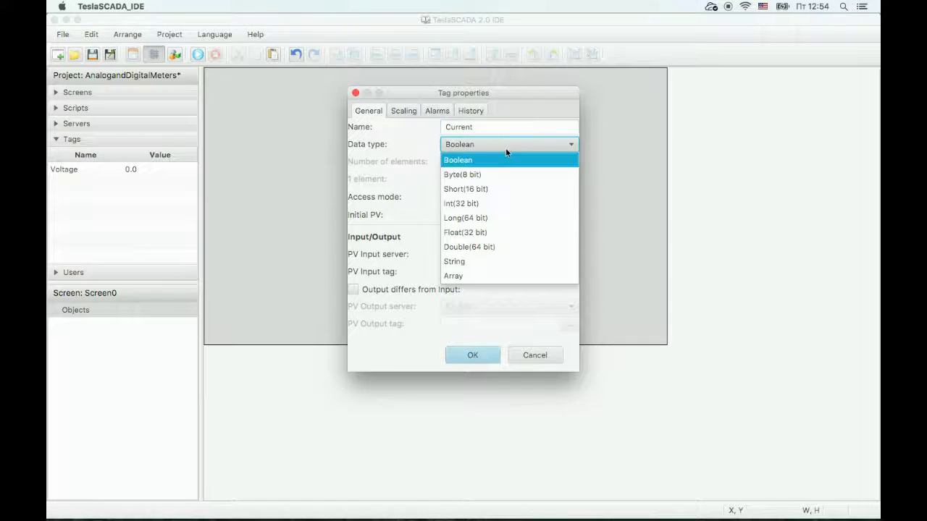
{"action": "left_click", "coordinate": [479, 234]}
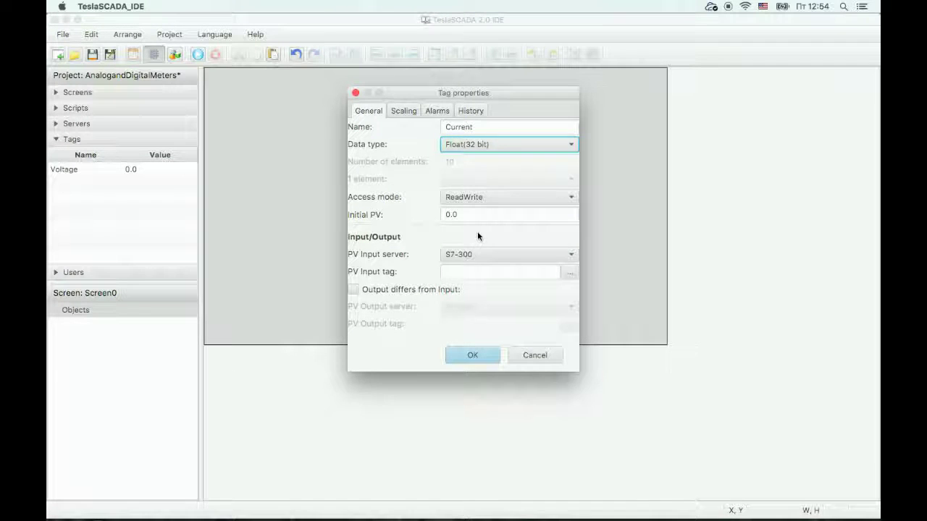
- Set the Current tag's input address to MD4 (M area, Real, byte 4)
{"action": "left_click", "coordinate": [569, 272]}
{"action": "left_click", "coordinate": [471, 139]}
{"action": "left_click", "coordinate": [463, 178]}
{"action": "left_click", "coordinate": [480, 178]}
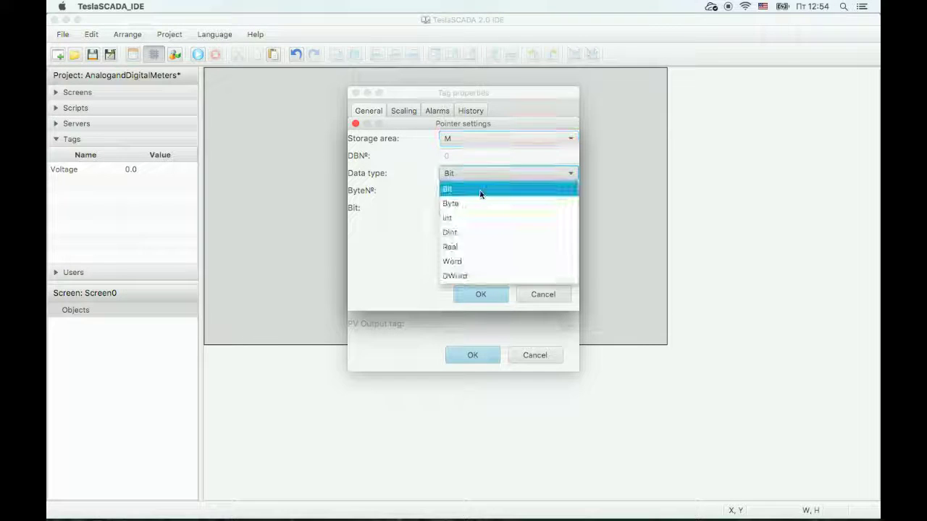
{"action": "left_click", "coordinate": [469, 247]}
{"action": "key", "text": "Tab"}
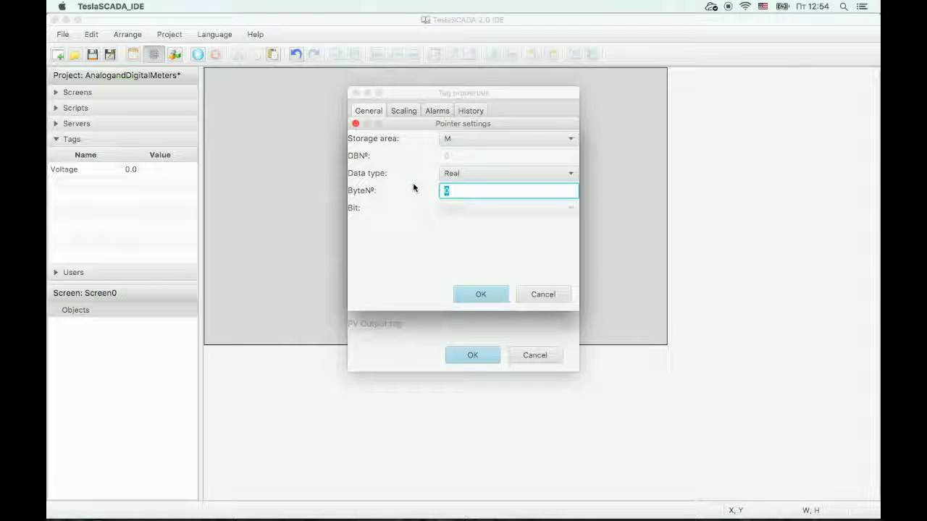
{"action": "type", "text": "4"}
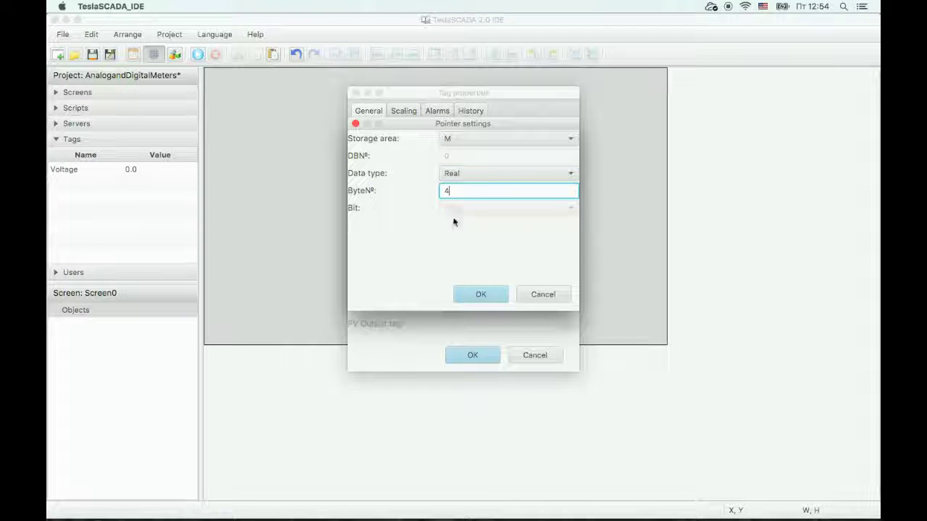
{"action": "left_click", "coordinate": [472, 293]}
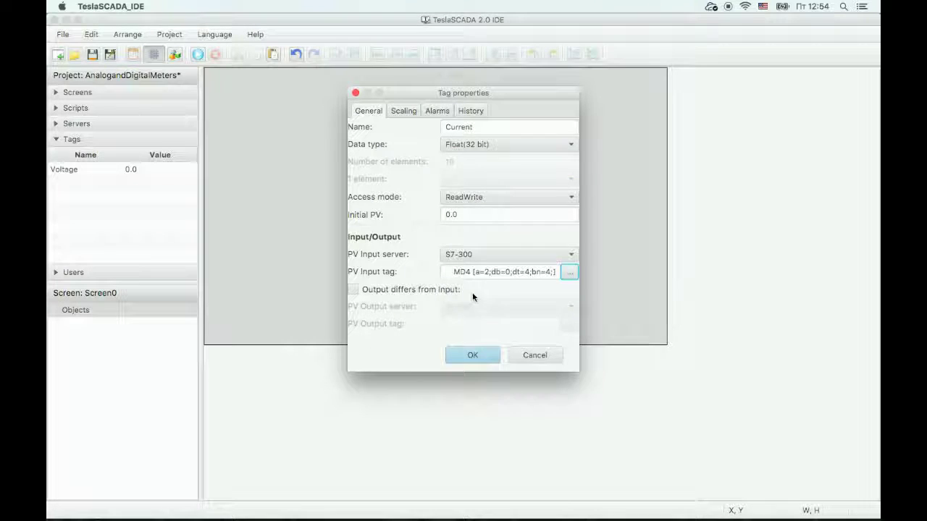
- Save the Current tag and duplicate it as Current*
{"action": "left_click", "coordinate": [471, 356]}
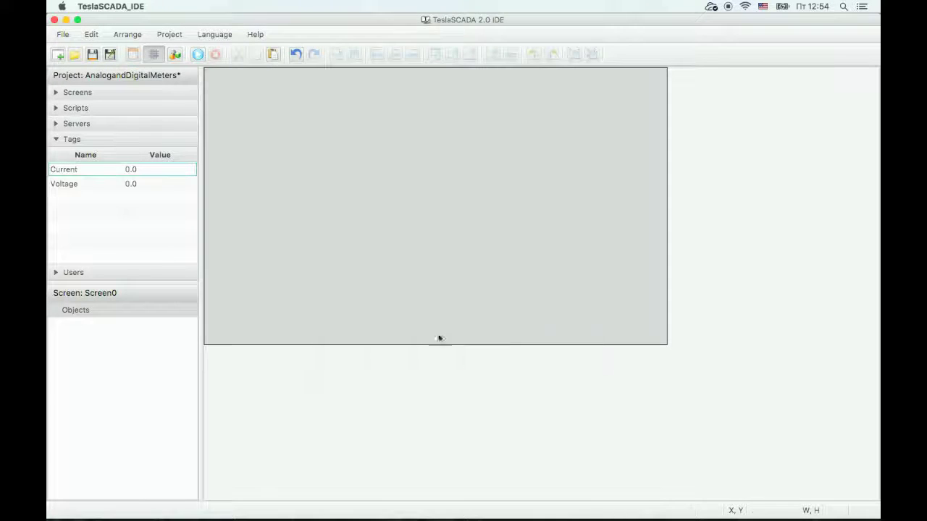
{"action": "right_click", "coordinate": [104, 172]}
{"action": "left_click", "coordinate": [120, 217]}
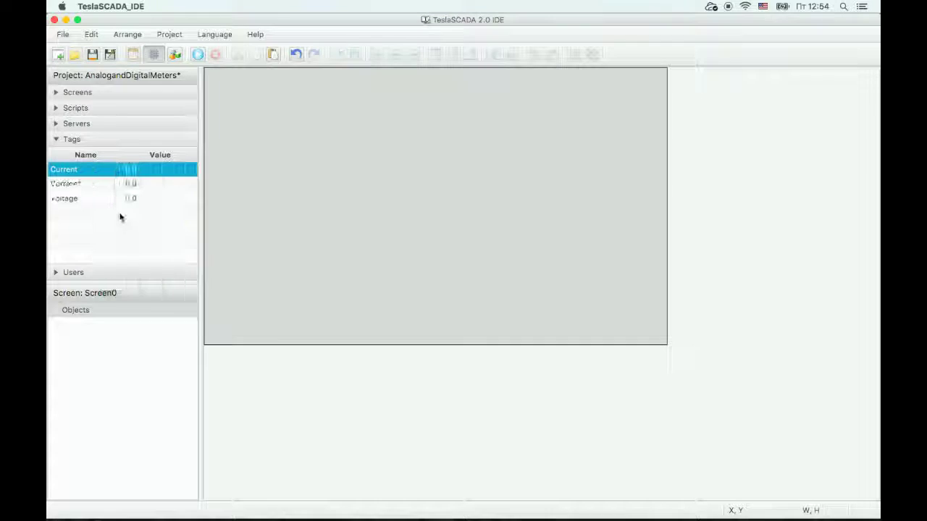
{"action": "left_click", "coordinate": [86, 184]}
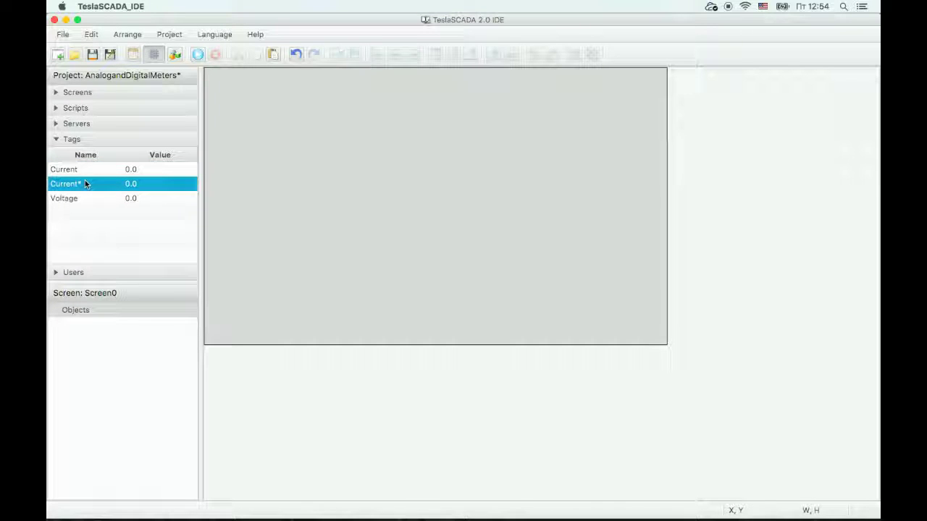
{"action": "double_click", "coordinate": [85, 184]}
- Rename the copy to Frequncy, reading byte 8 (MD8), and save it
{"action": "left_click_drag", "start_coordinate": [478, 128], "coordinate": [416, 121]}
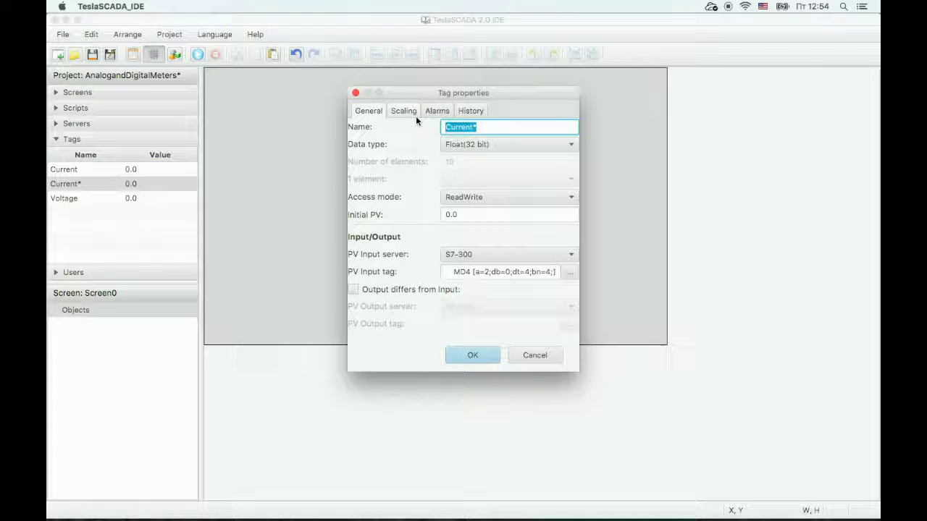
{"action": "type", "text": "Frequncy"}
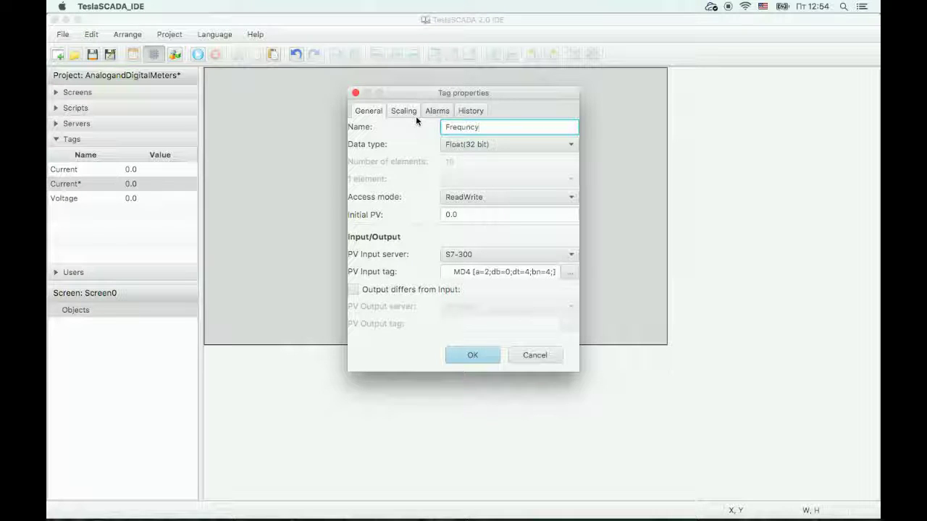
{"action": "left_click", "coordinate": [569, 271]}
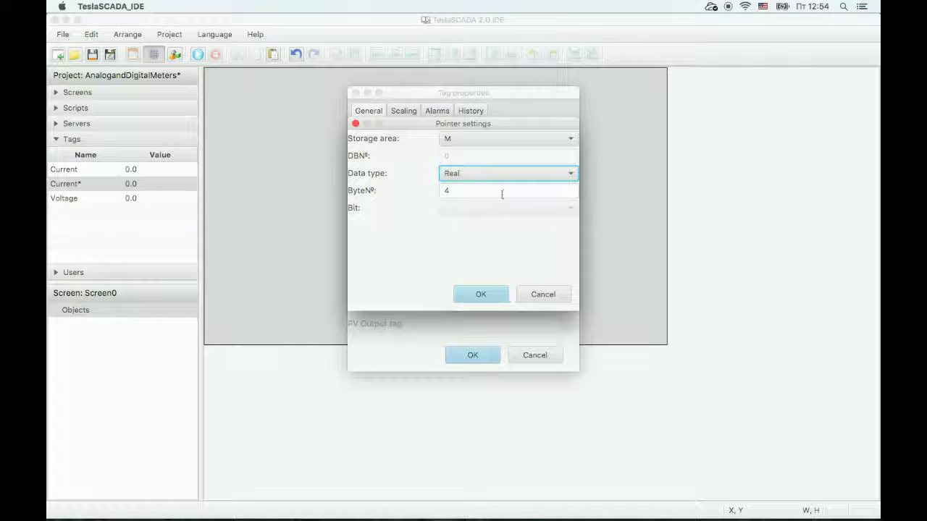
{"action": "key", "text": "Tab"}
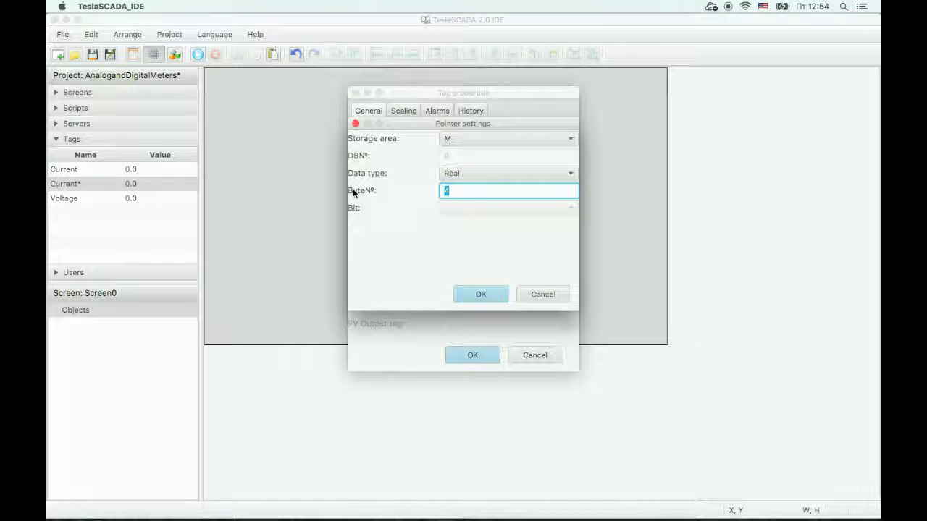
{"action": "type", "text": "8"}
{"action": "left_click", "coordinate": [481, 294]}
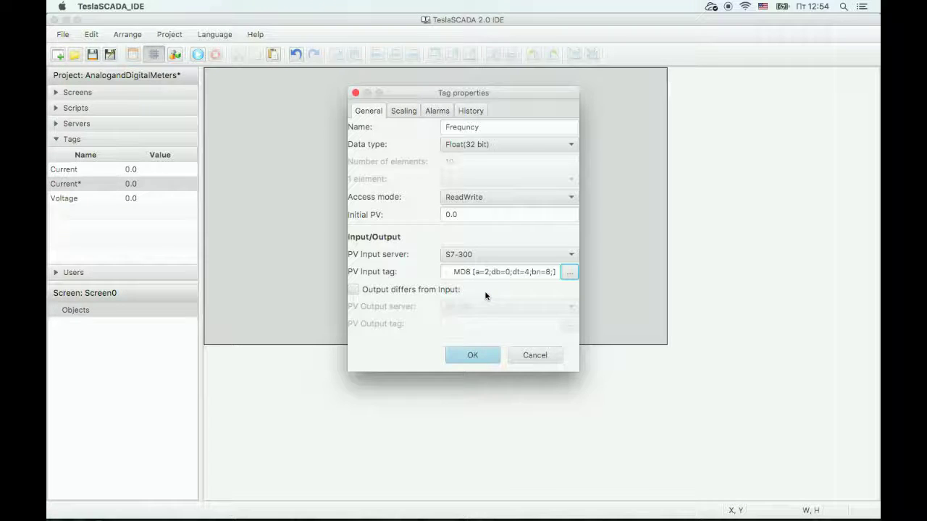
{"action": "left_click", "coordinate": [461, 355]}
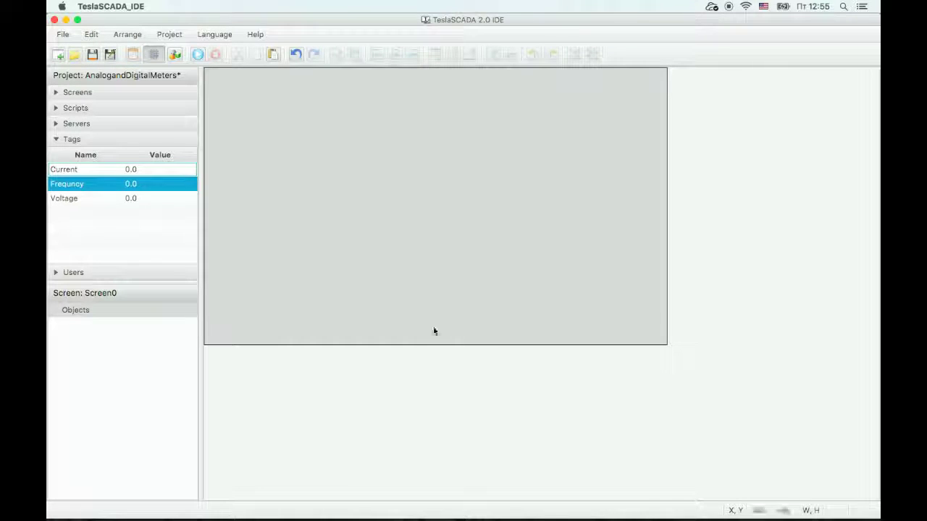
- Duplicate Frequncy into a Temperature tag reading MD12
{"action": "right_click", "coordinate": [119, 187]}
{"action": "left_click", "coordinate": [131, 227]}
{"action": "double_click", "coordinate": [115, 201]}
{"action": "double_click", "coordinate": [463, 127]}
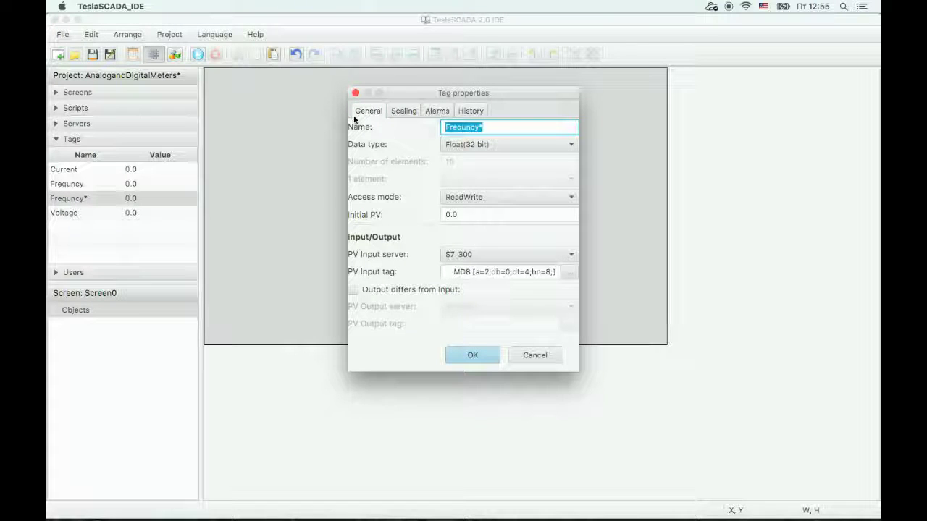
{"action": "type", "text": "Temperature"}
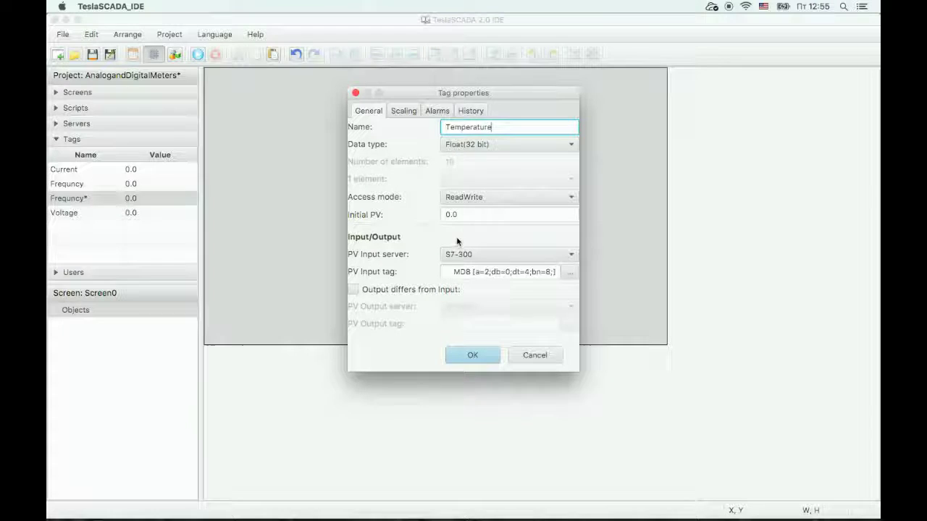
{"action": "left_click", "coordinate": [572, 272]}
{"action": "type", "text": "12"}
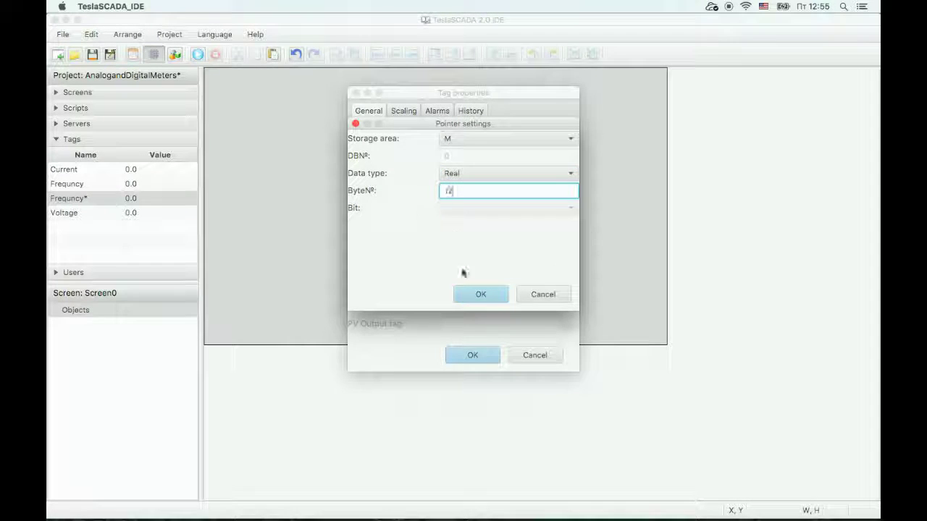
{"action": "left_click", "coordinate": [468, 294]}
{"action": "left_click", "coordinate": [469, 354]}
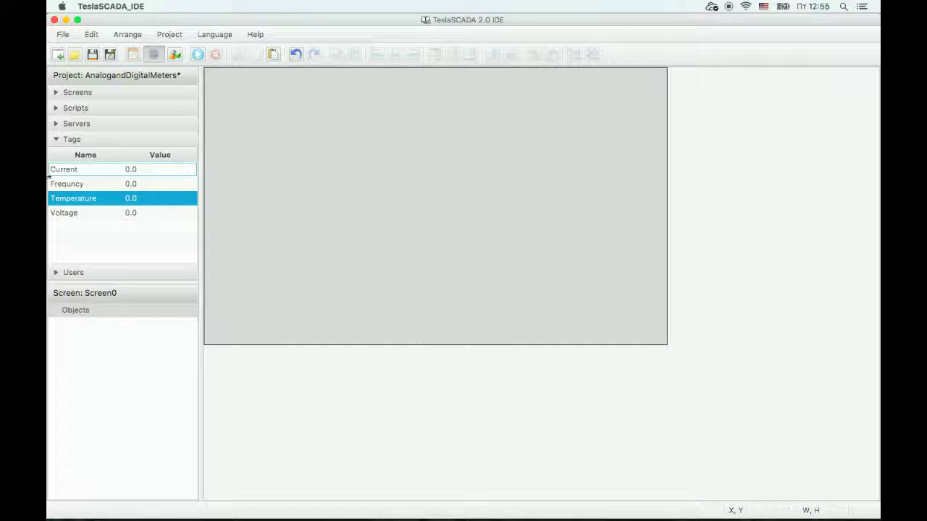
- Duplicate Temperature into a Power tag reading MD16
{"action": "right_click", "coordinate": [86, 201]}
{"action": "left_click", "coordinate": [108, 245]}
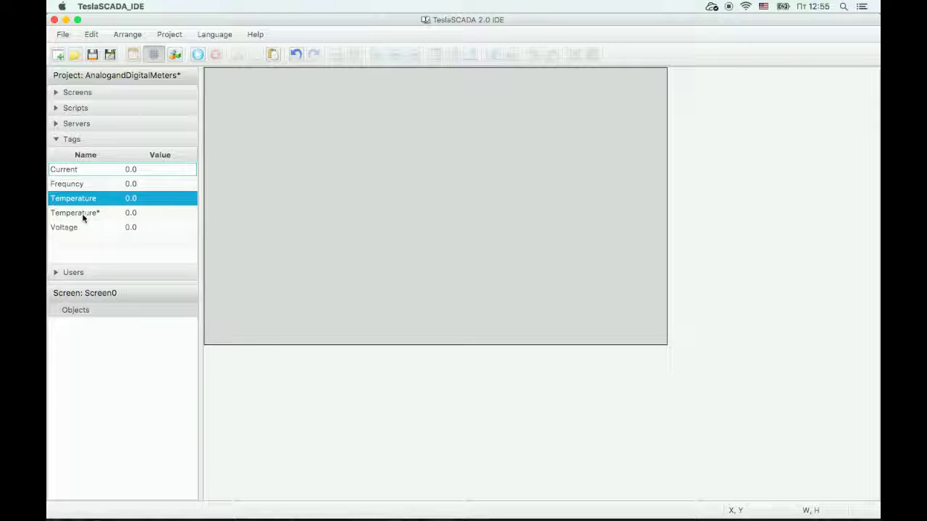
{"action": "double_click", "coordinate": [83, 213]}
{"action": "left_click_drag", "start_coordinate": [495, 127], "coordinate": [267, 132]}
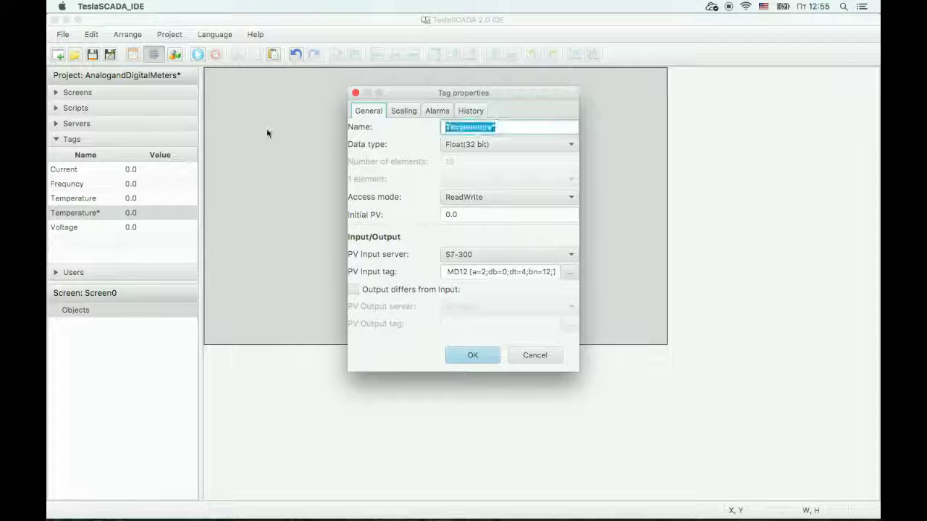
{"action": "type", "text": "Power"}
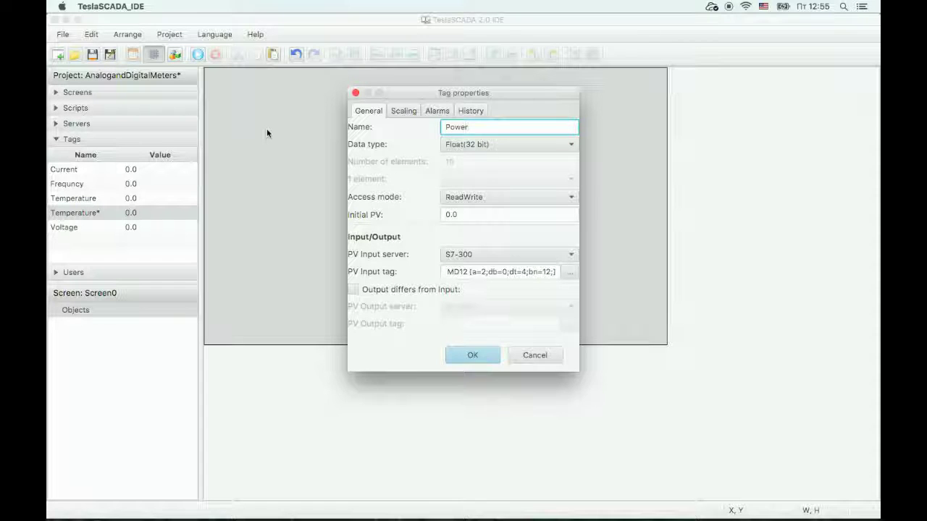
{"action": "left_click", "coordinate": [569, 273]}
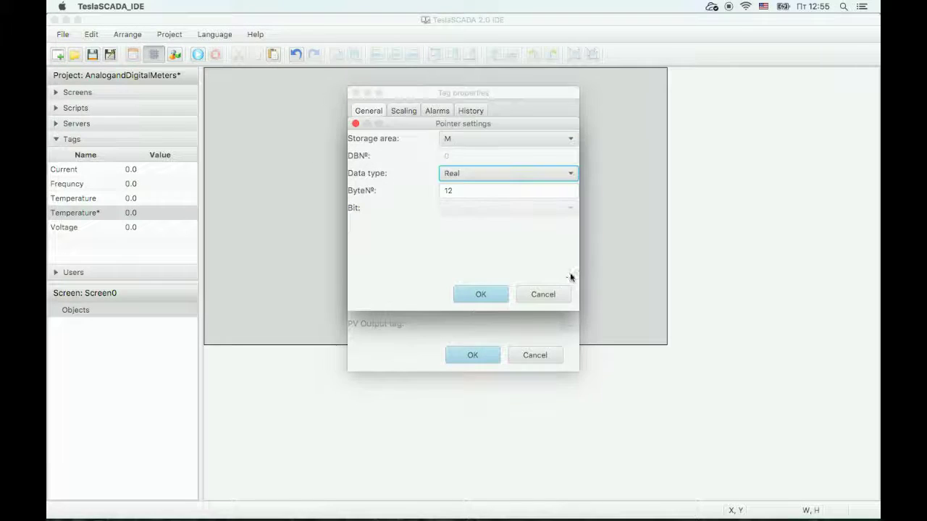
{"action": "left_click_drag", "start_coordinate": [492, 191], "coordinate": [341, 186]}
{"action": "type", "text": "16"}
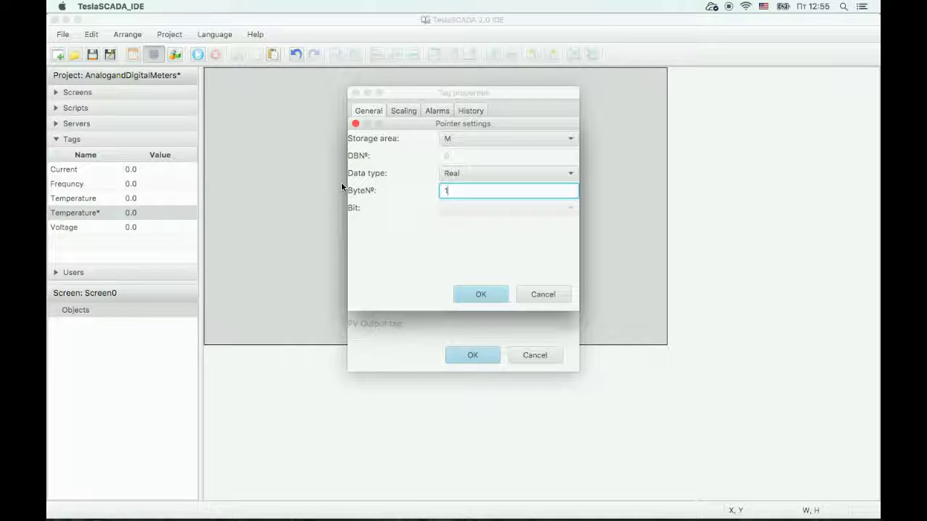
{"action": "left_click", "coordinate": [477, 296]}
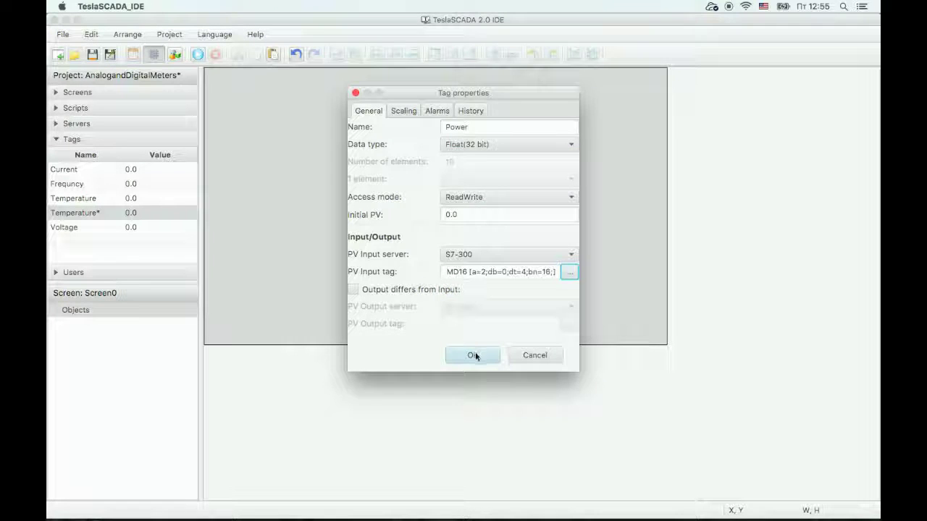
{"action": "left_click", "coordinate": [475, 352]}
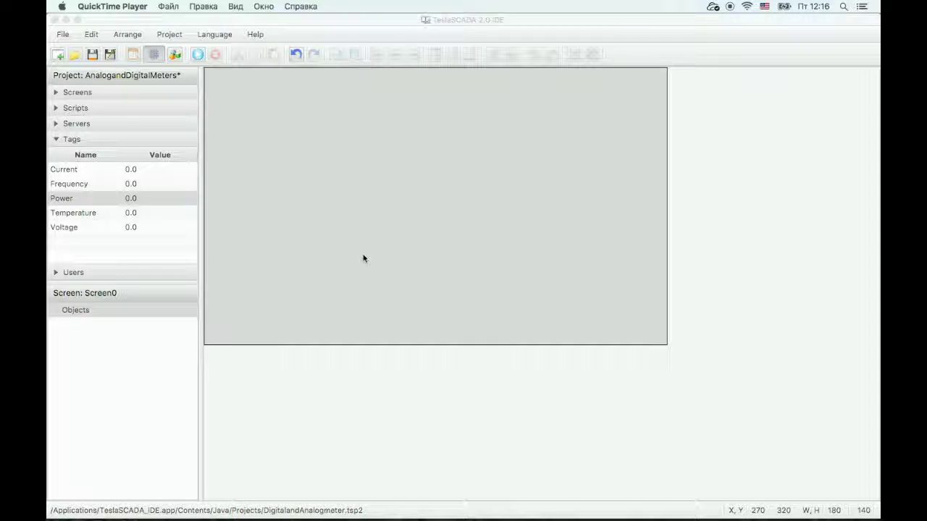
- Place a rectangular analog meter near the screen's upper left
{"action": "right_click", "coordinate": [333, 195]}
{"action": "left_click", "coordinate": [344, 202]}
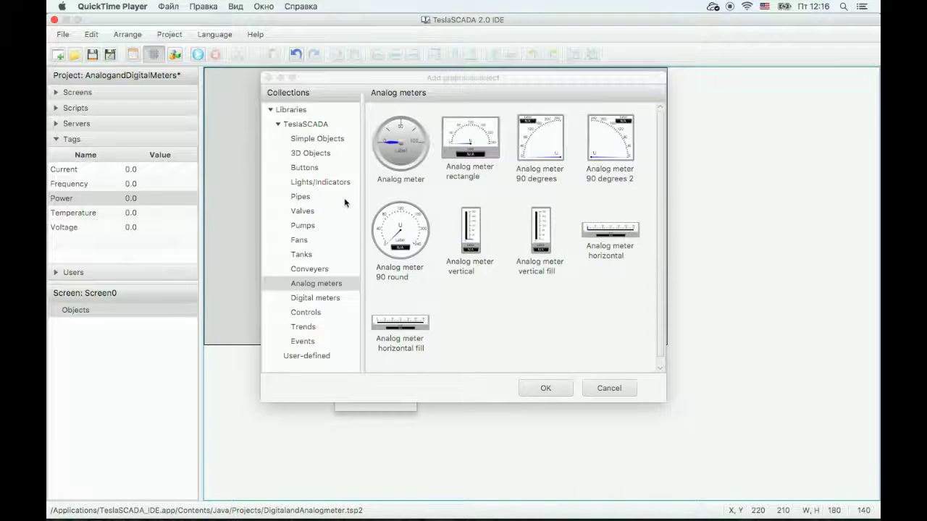
{"action": "double_click", "coordinate": [449, 148]}
{"action": "left_click", "coordinate": [449, 147]}
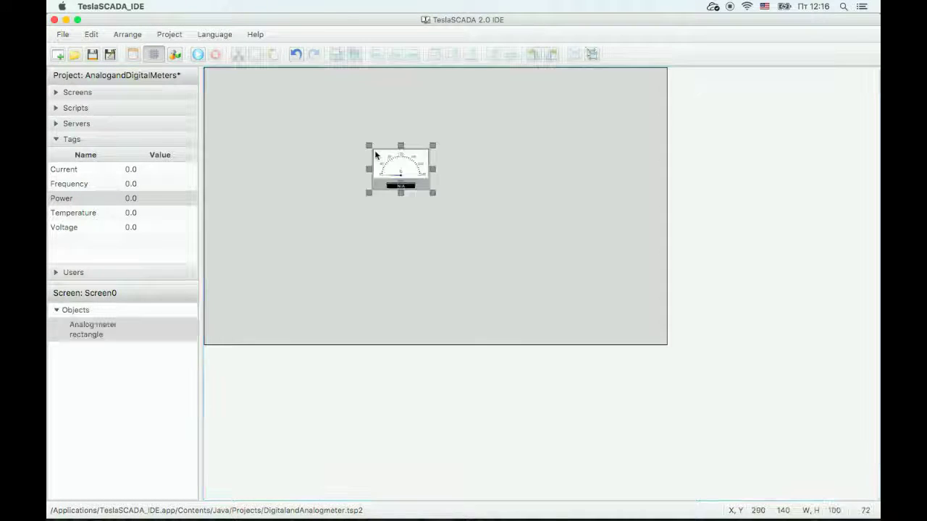
{"action": "left_click_drag", "start_coordinate": [422, 187], "coordinate": [357, 176]}
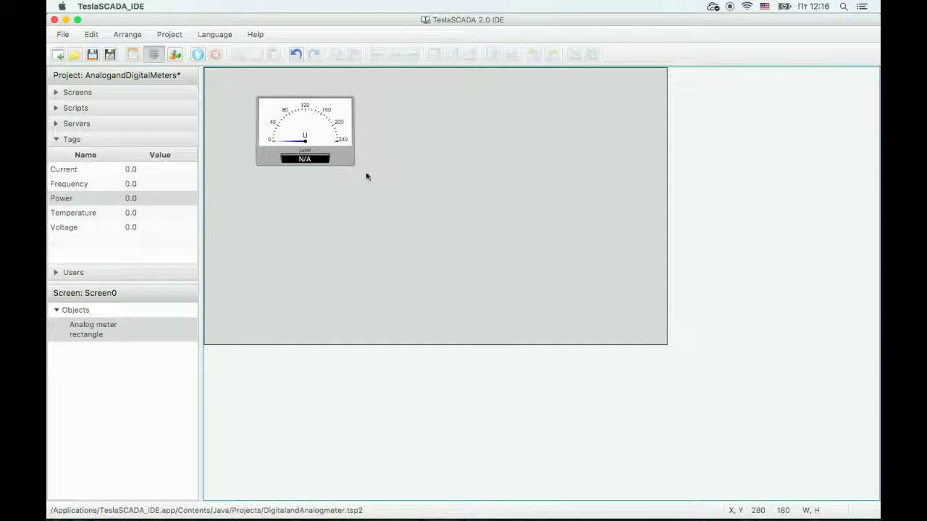
- Label the meter Voltage with unit V
{"action": "double_click", "coordinate": [335, 146]}
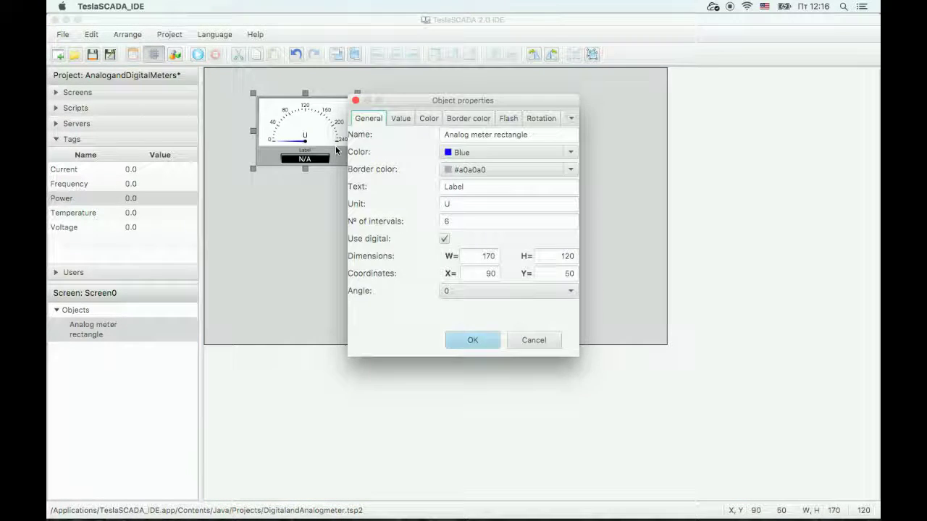
{"action": "double_click", "coordinate": [468, 187]}
{"action": "type", "text": "V"}
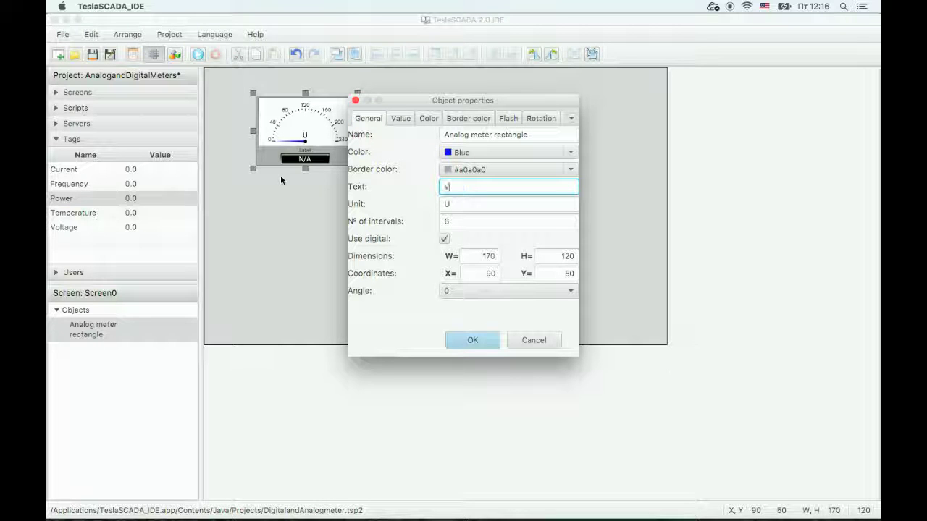
{"action": "type", "text": "oltage"}
{"action": "key", "text": "Tab"}
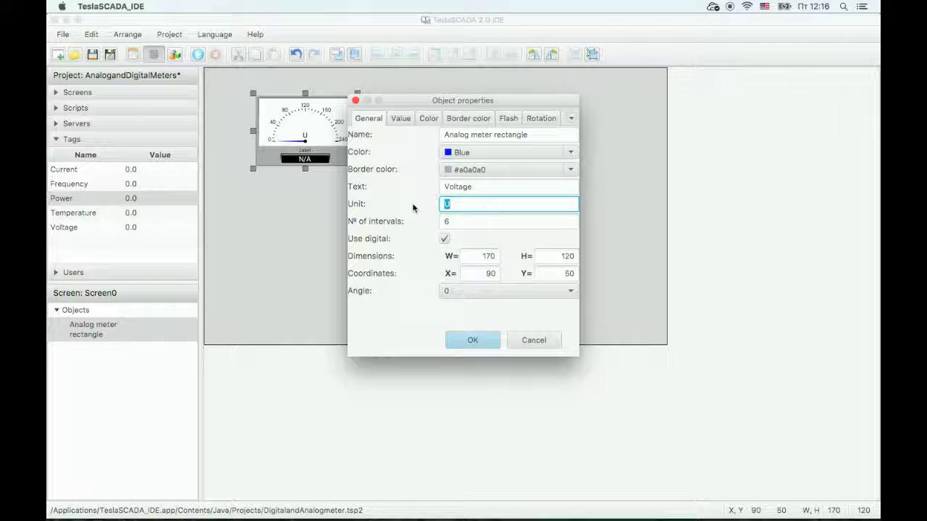
{"action": "type", "text": "V"}
- Bind the meter's value to the Voltage tag with maximum 240 and 2 decimal positions
{"action": "left_click", "coordinate": [401, 120]}
{"action": "left_click", "coordinate": [382, 142]}
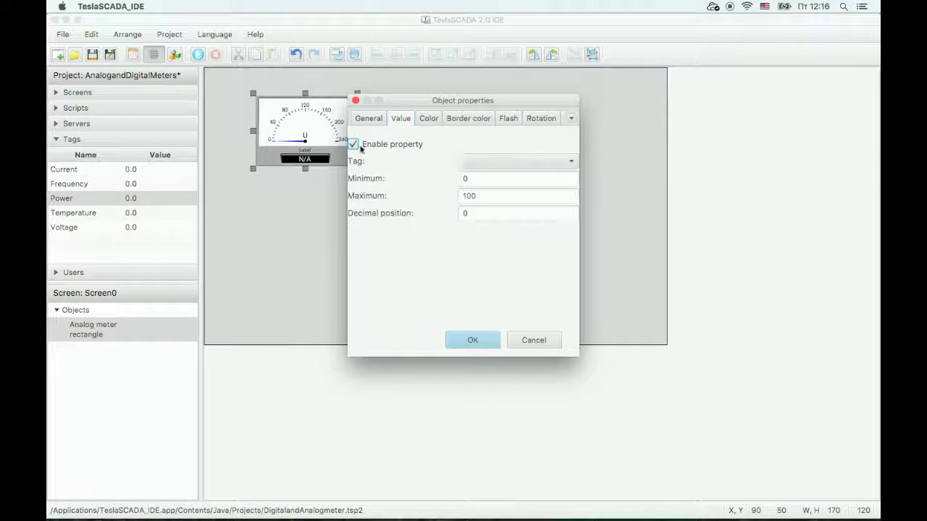
{"action": "left_click", "coordinate": [517, 163]}
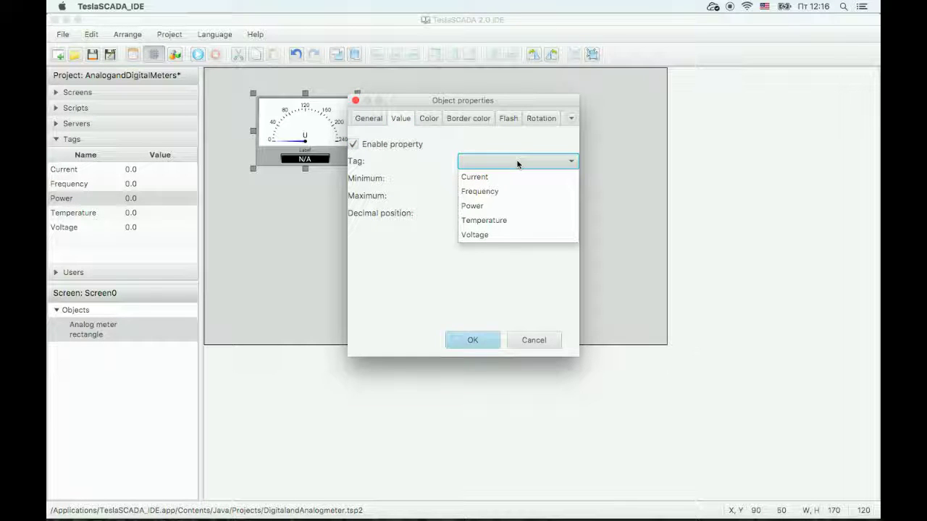
{"action": "left_click", "coordinate": [499, 234]}
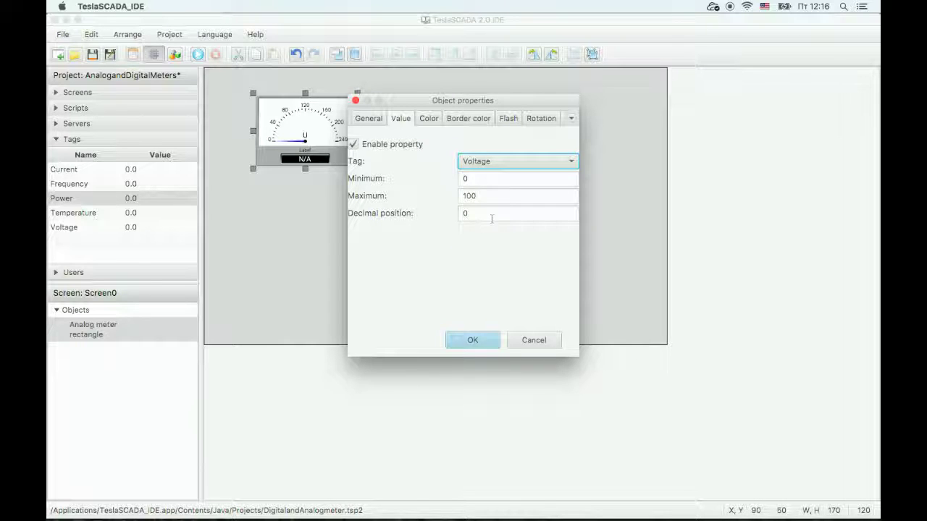
{"action": "double_click", "coordinate": [485, 200]}
{"action": "type", "text": "240"}
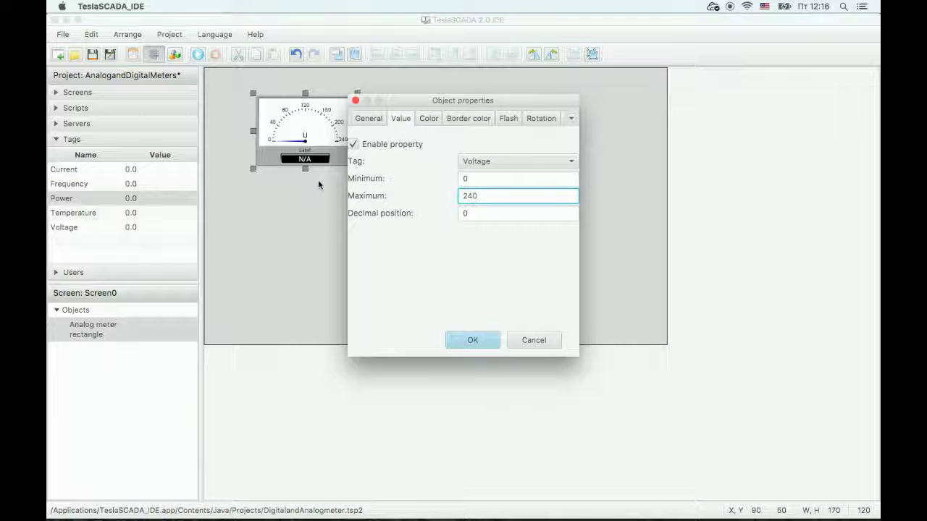
{"action": "double_click", "coordinate": [465, 217]}
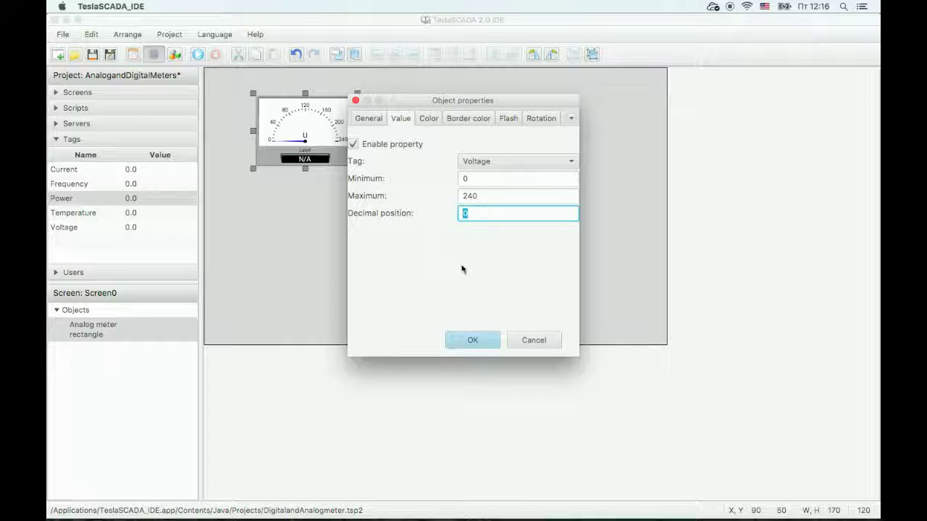
{"action": "type", "text": "2"}
{"action": "left_click", "coordinate": [468, 340]}
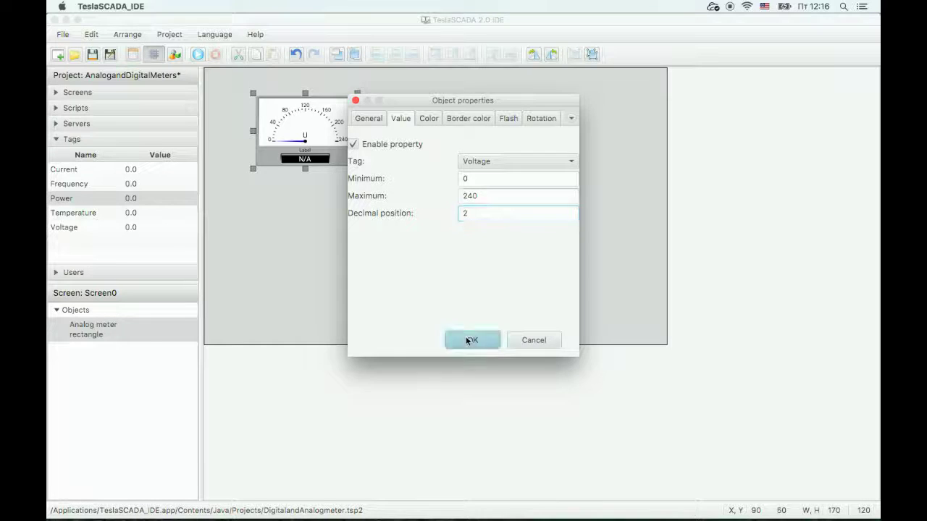
- Add a 90-degree analog meter beside the Voltage meter, sized 130 by 120
{"action": "left_click_drag", "start_coordinate": [293, 118], "coordinate": [287, 112]}
{"action": "right_click", "coordinate": [347, 200]}
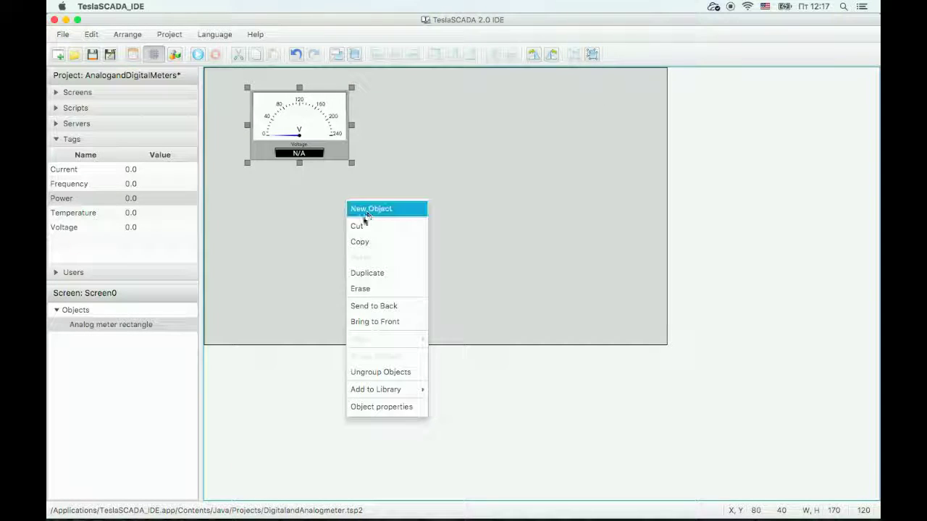
{"action": "left_click", "coordinate": [369, 209]}
{"action": "left_click", "coordinate": [558, 135]}
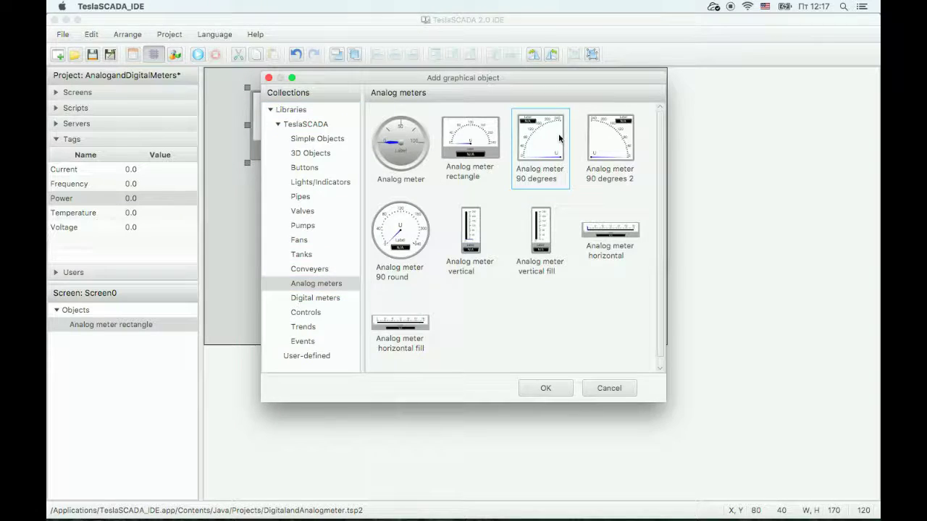
{"action": "double_click", "coordinate": [558, 135]}
{"action": "left_click", "coordinate": [397, 107]}
{"action": "left_click_drag", "start_coordinate": [397, 107], "coordinate": [368, 90]}
{"action": "mouse_move", "coordinate": [420, 138]}
{"action": "left_mouse_down"}
{"action": "mouse_move", "coordinate": [444, 157]}
{"action": "mouse_move", "coordinate": [420, 149]}
{"action": "left_mouse_up"}
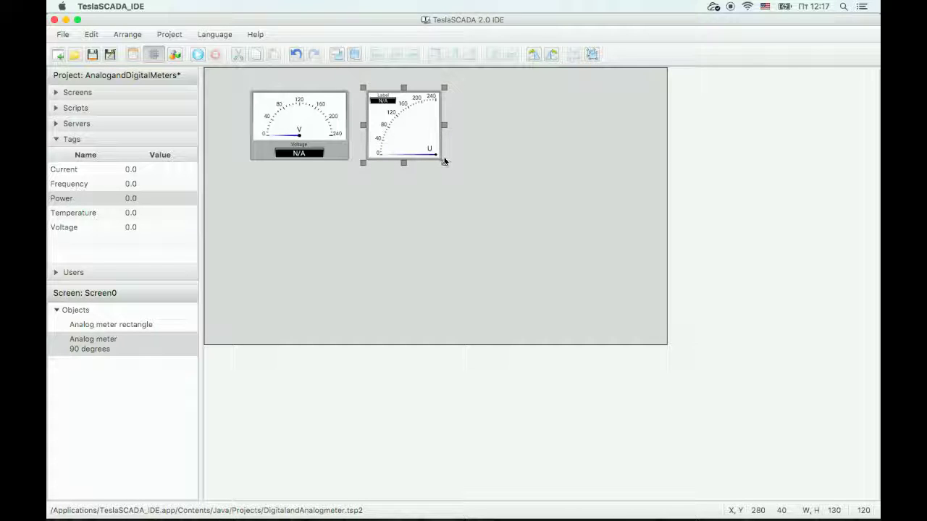
- Label the 90-degree meter Current in A, bound to the Current tag with 2 decimals
{"action": "double_click", "coordinate": [424, 149]}
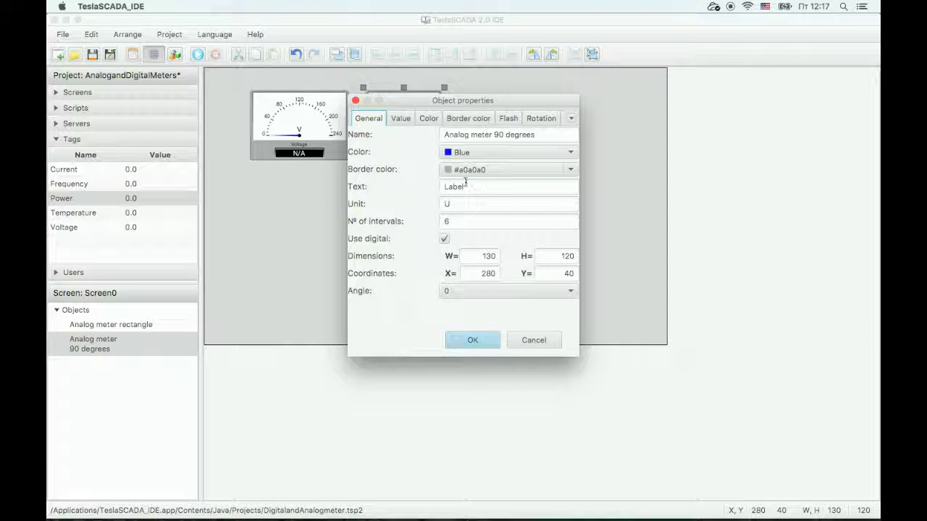
{"action": "left_click_drag", "start_coordinate": [465, 186], "coordinate": [349, 186]}
{"action": "type", "text": "Current"}
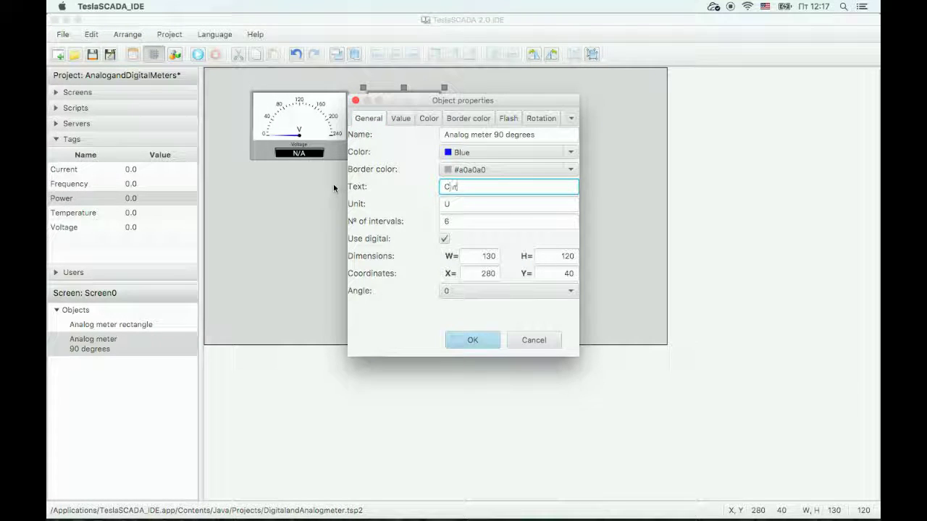
{"action": "left_click_drag", "start_coordinate": [452, 204], "coordinate": [378, 204]}
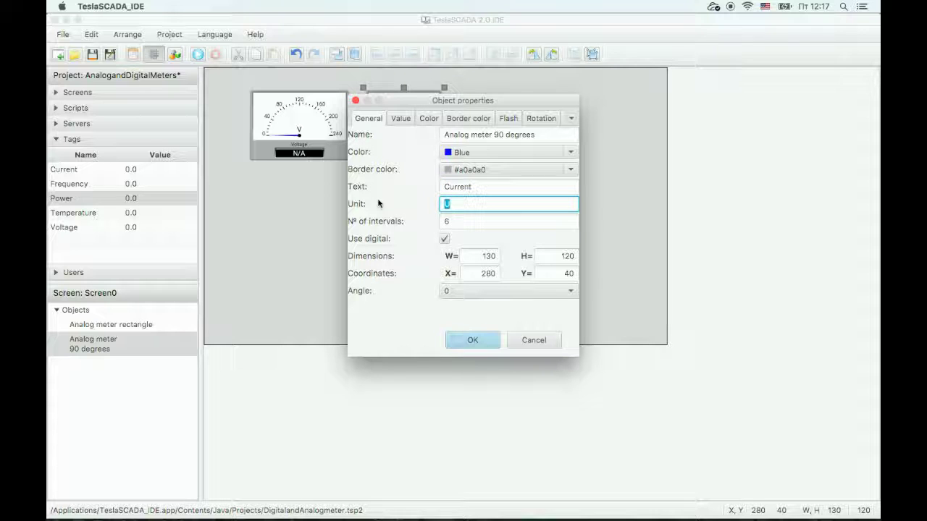
{"action": "left_click", "coordinate": [400, 119]}
{"action": "left_click", "coordinate": [362, 144]}
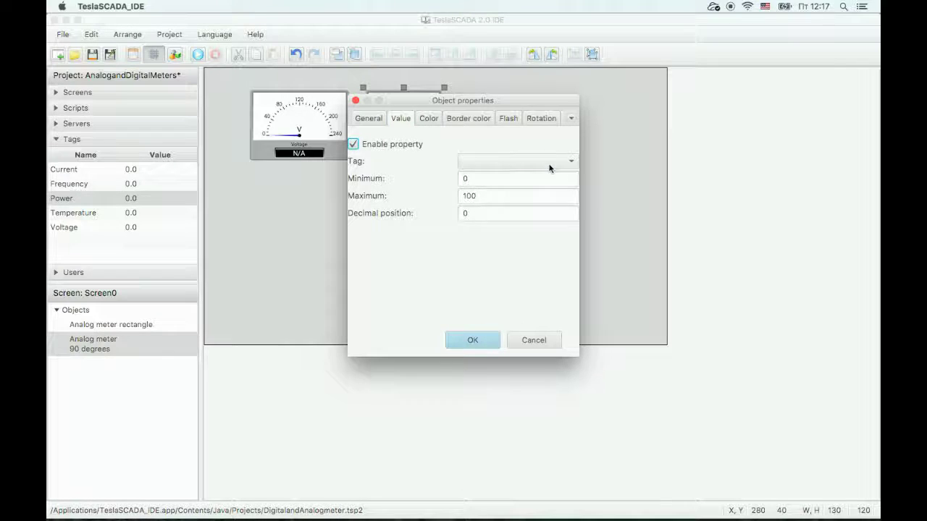
{"action": "left_click", "coordinate": [548, 162]}
{"action": "left_click", "coordinate": [497, 177]}
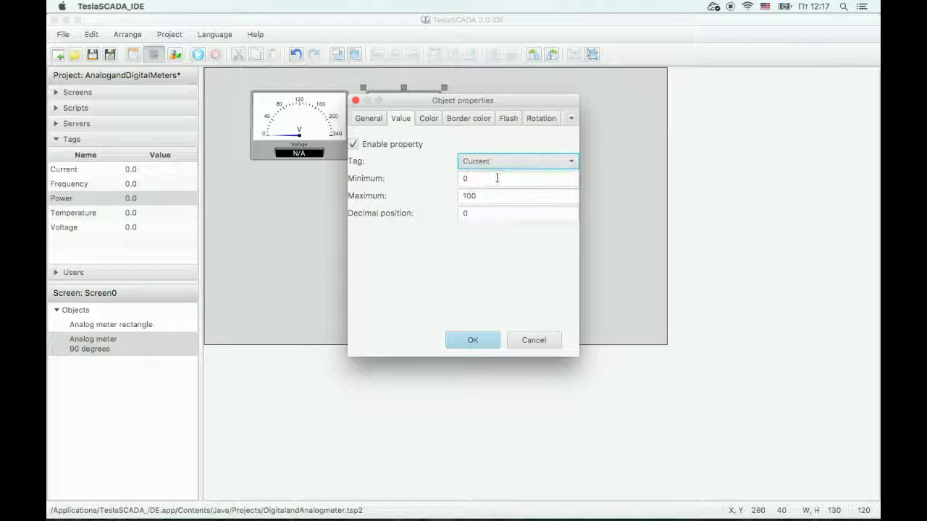
{"action": "double_click", "coordinate": [469, 214]}
{"action": "type", "text": "2"}
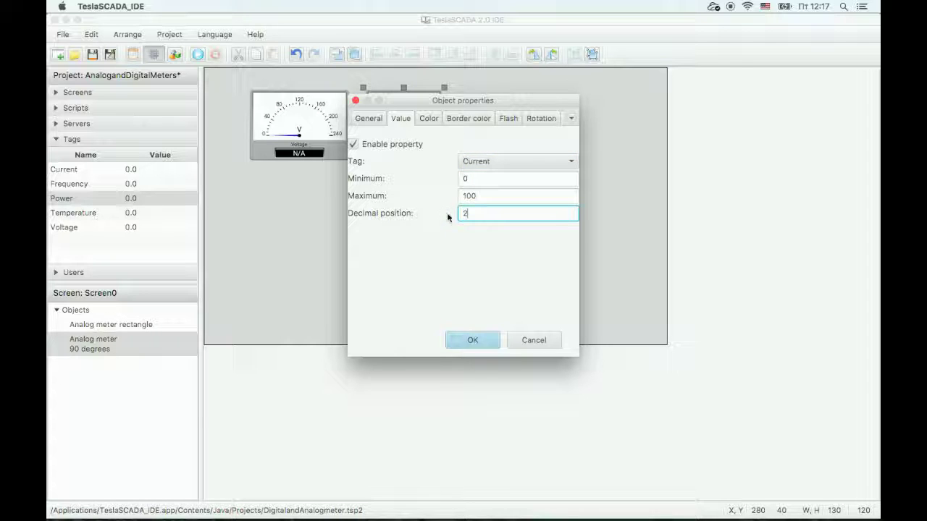
{"action": "left_click", "coordinate": [476, 337]}
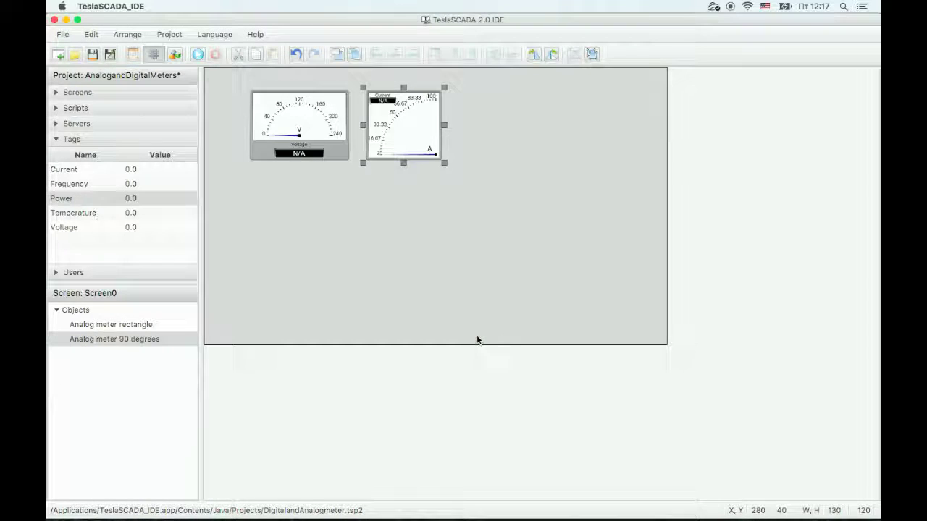
- Give the Current meter 5 scale intervals
{"action": "double_click", "coordinate": [415, 130]}
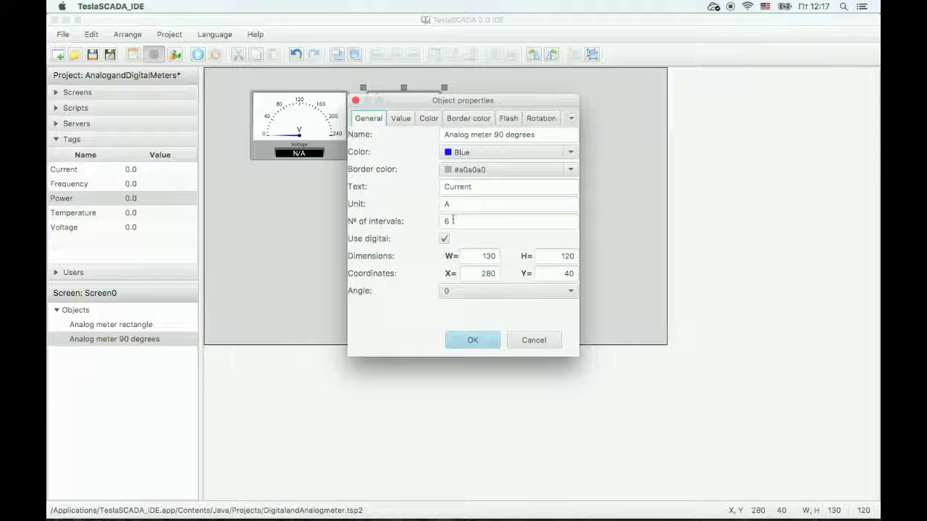
{"action": "double_click", "coordinate": [458, 221]}
{"action": "type", "text": "5"}
{"action": "left_click", "coordinate": [472, 339]}
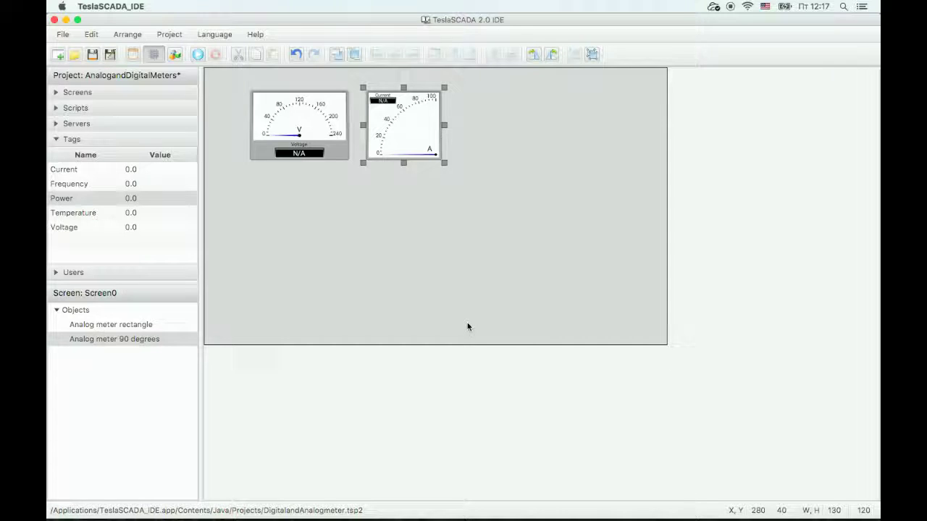
{"action": "double_click", "coordinate": [420, 128]}
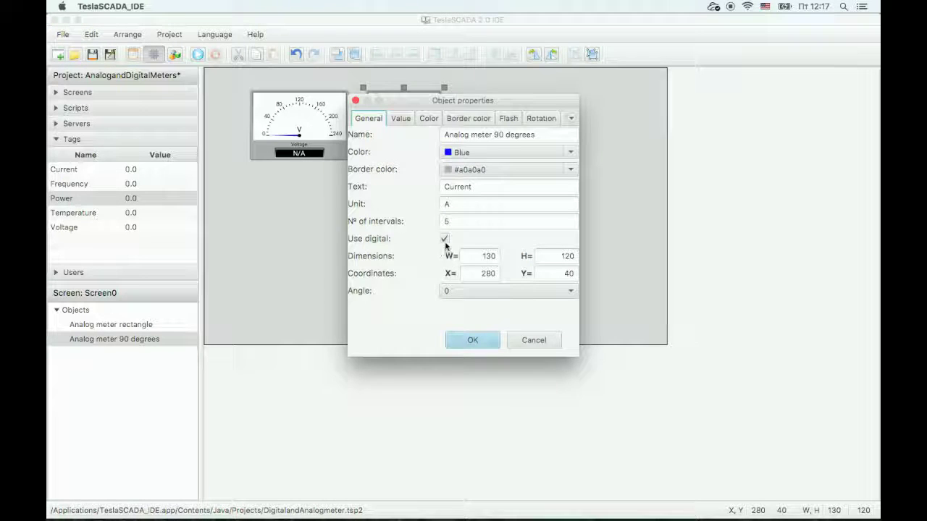
{"action": "left_click", "coordinate": [472, 339]}
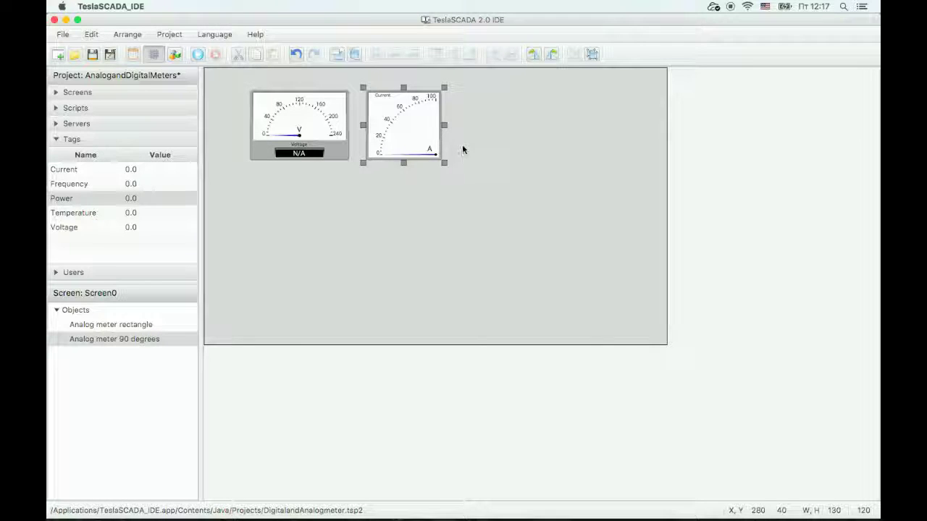
- Add a round 90-degree analog meter to Screen0 and shift it up slightly
{"action": "right_click", "coordinate": [486, 146]}
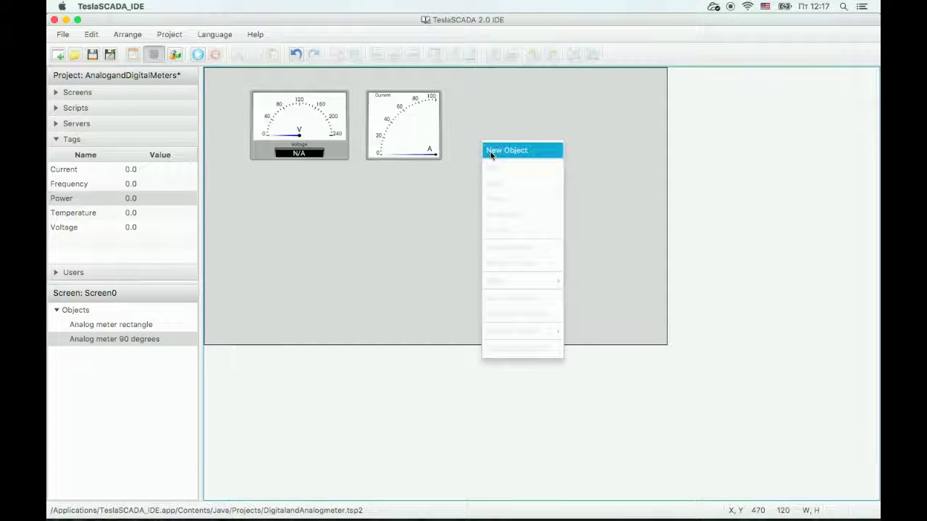
{"action": "left_click", "coordinate": [491, 154]}
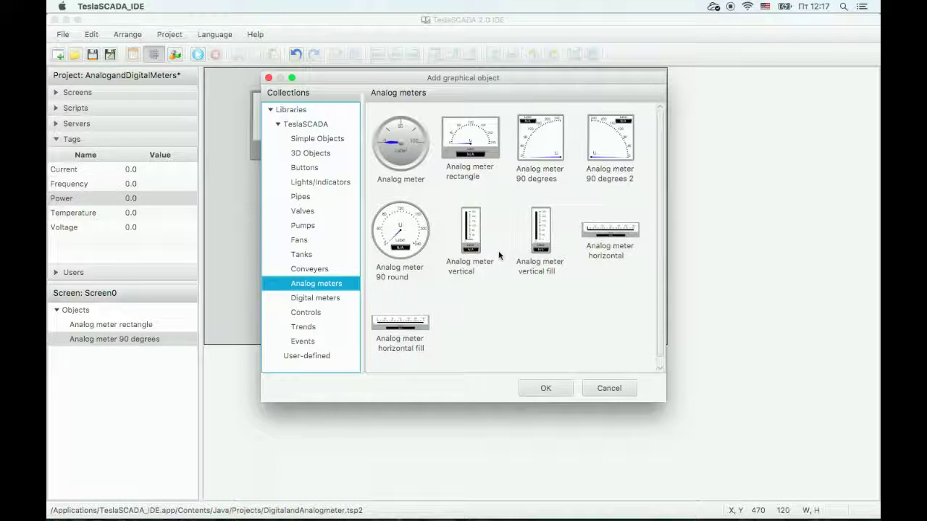
{"action": "left_click", "coordinate": [400, 245]}
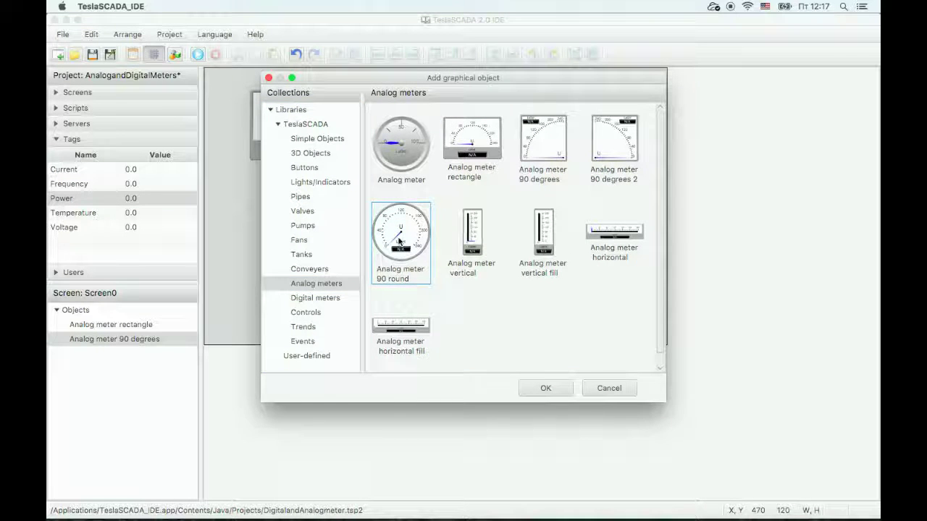
{"action": "double_click", "coordinate": [400, 245]}
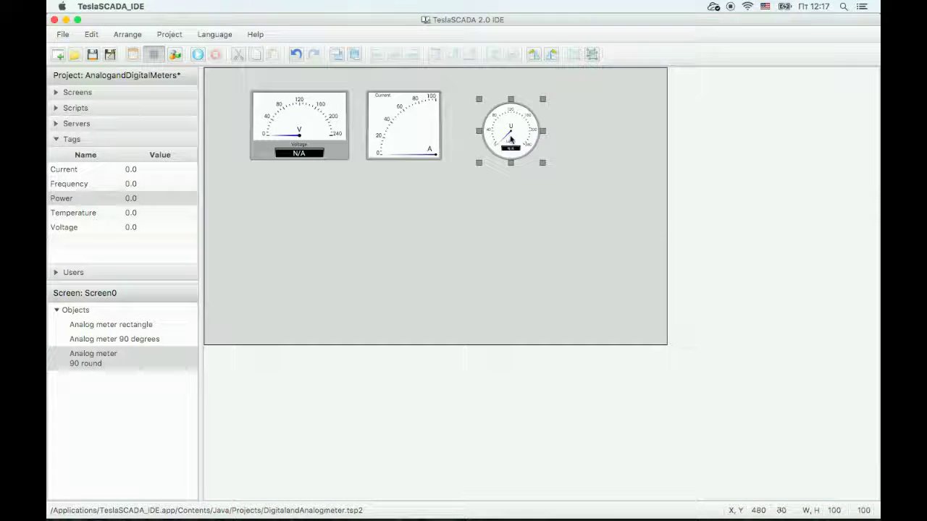
{"action": "left_click_drag", "start_coordinate": [507, 136], "coordinate": [507, 129]}
- Label the gauge Frequency in Hz and bind it to the Frequency tag with maximum 60 and 1 decimal
{"action": "double_click", "coordinate": [509, 127]}
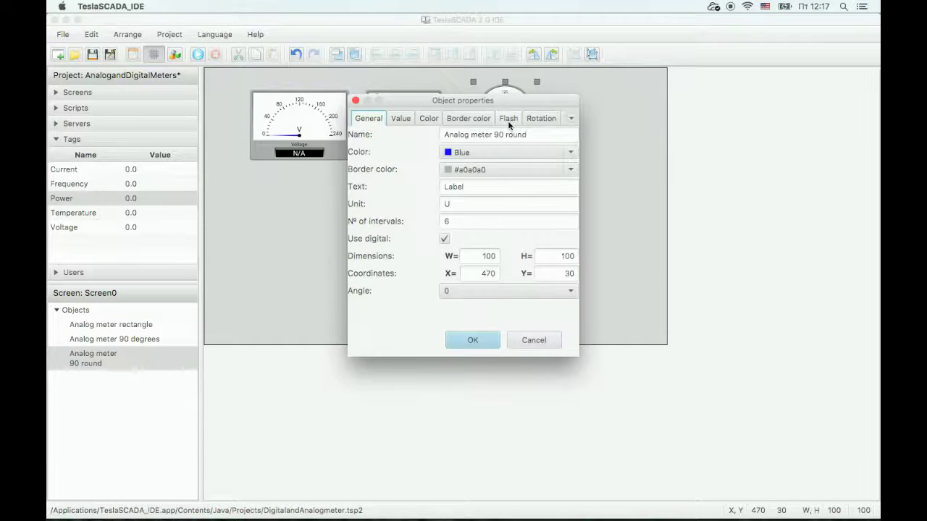
{"action": "double_click", "coordinate": [466, 187]}
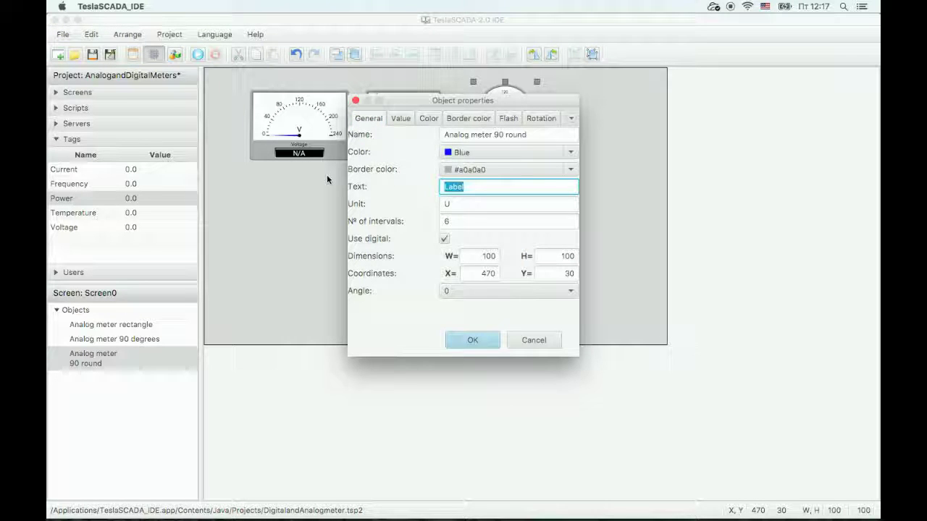
{"action": "type", "text": "Freq"}
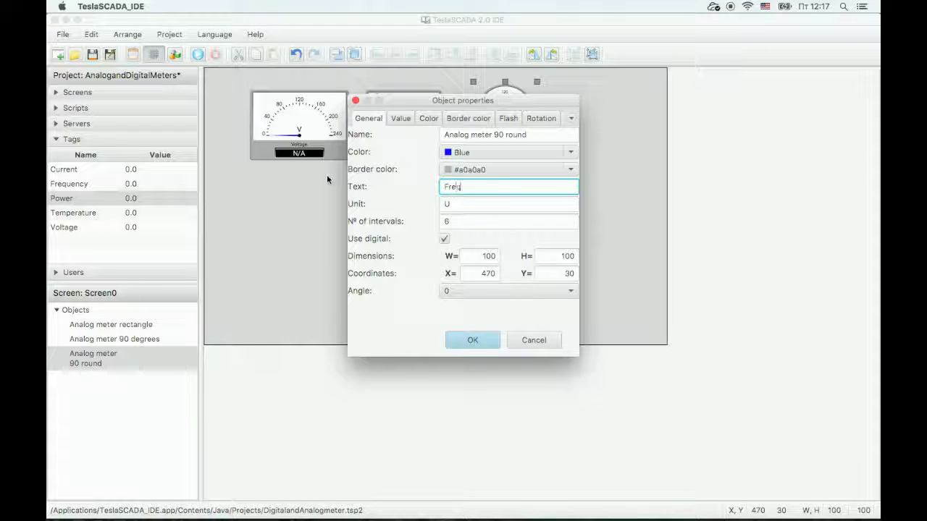
{"action": "type", "text": "uency"}
{"action": "key", "text": "Tab"}
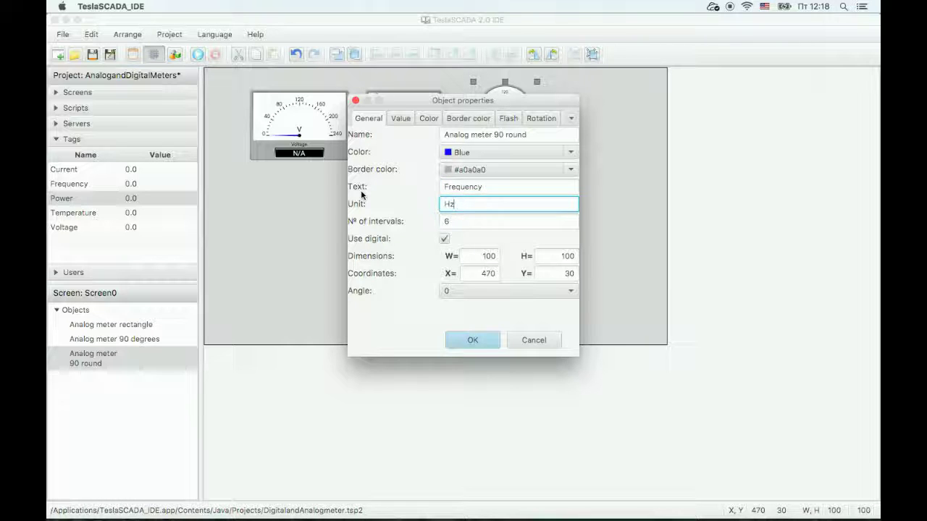
{"action": "left_click", "coordinate": [402, 118]}
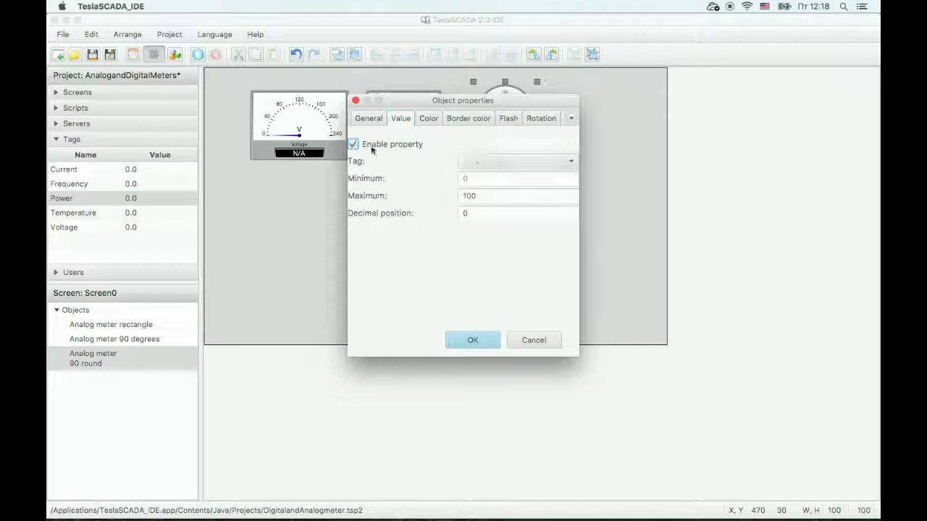
{"action": "left_click", "coordinate": [364, 147]}
{"action": "left_click", "coordinate": [480, 161]}
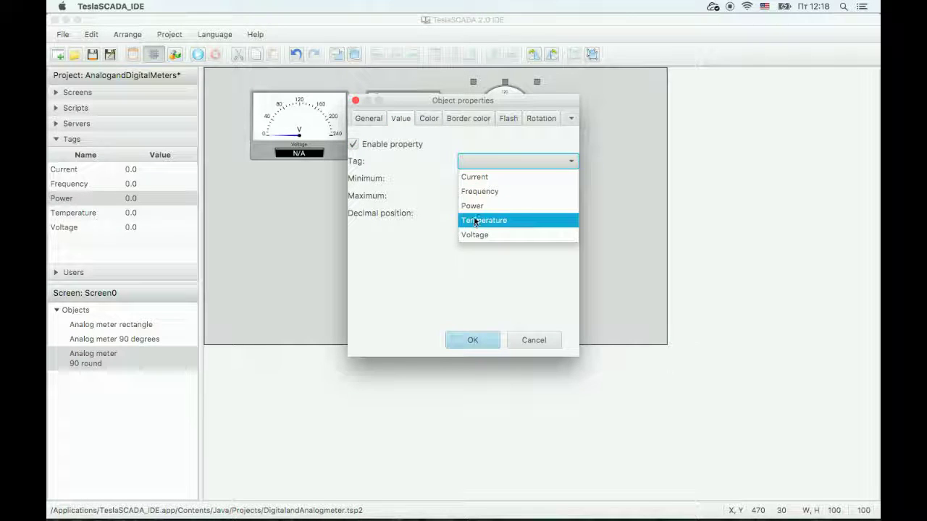
{"action": "left_click", "coordinate": [475, 191]}
{"action": "double_click", "coordinate": [475, 196]}
{"action": "type", "text": "80"}
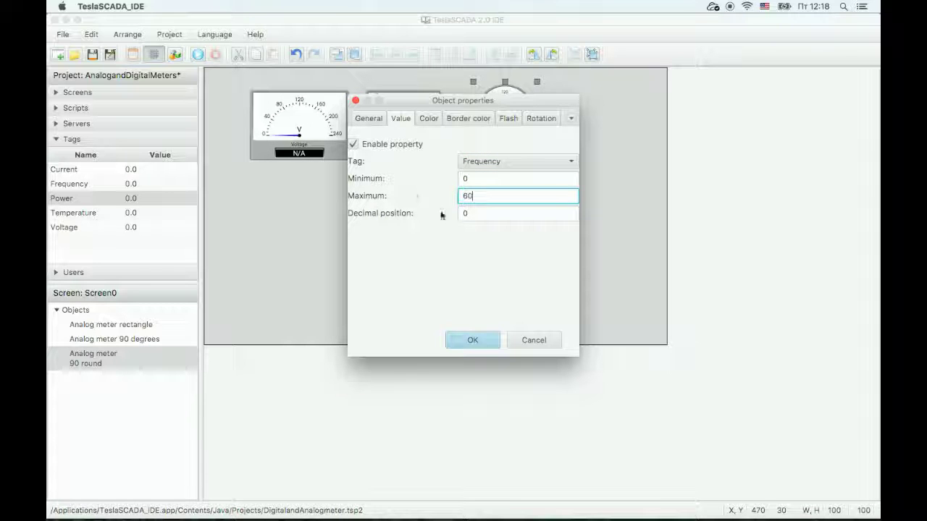
{"action": "double_click", "coordinate": [466, 214]}
{"action": "type", "text": "1"}
{"action": "left_click", "coordinate": [472, 340]}
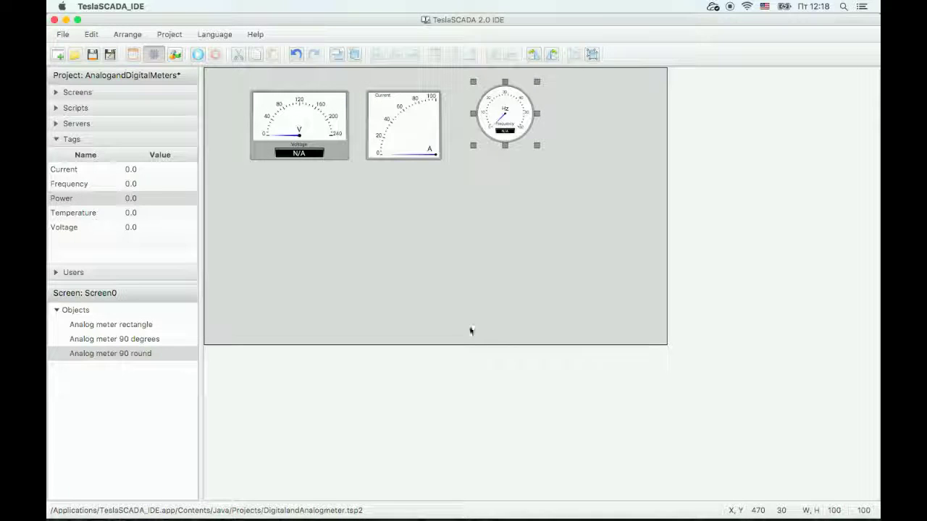
- Enlarge the Hz gauge to 130 by 130 and position it beside the Current meter
{"action": "left_click_drag", "start_coordinate": [528, 139], "coordinate": [520, 155]}
{"action": "left_click", "coordinate": [559, 132]}
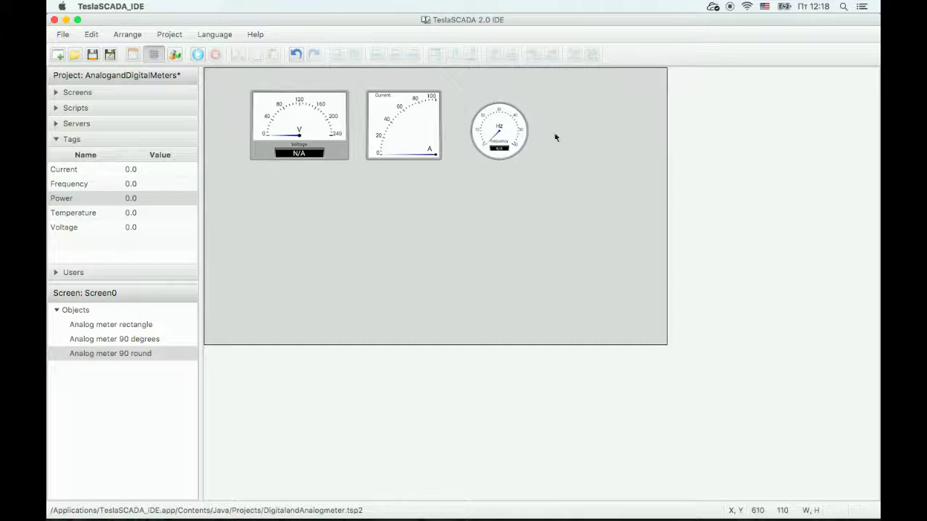
{"action": "left_click", "coordinate": [515, 151]}
{"action": "left_click_drag", "start_coordinate": [499, 163], "coordinate": [511, 147]}
{"action": "left_click", "coordinate": [564, 164]}
{"action": "key", "text": "Left"}
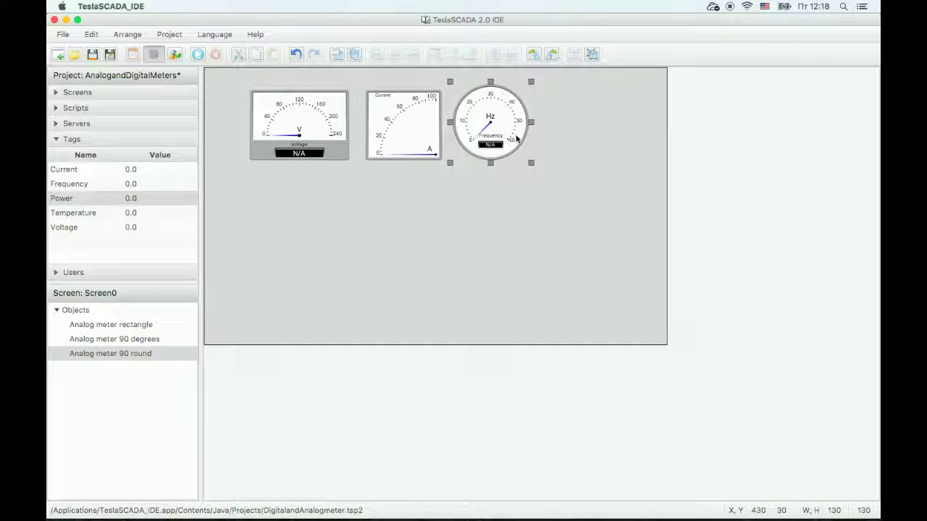
{"action": "left_click", "coordinate": [552, 143]}
- Add a 6 digit meter, size it 150 by 60, and place it at 570, 60
{"action": "right_click", "coordinate": [463, 215]}
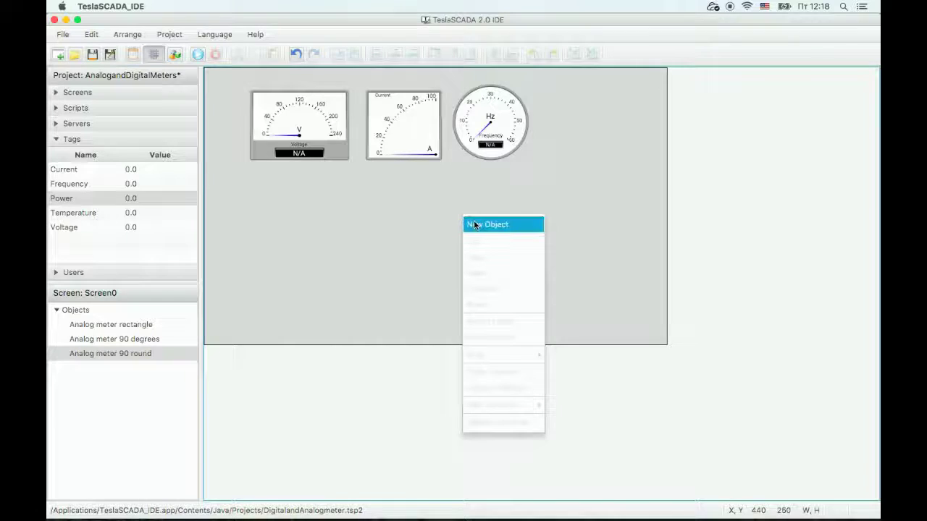
{"action": "left_click", "coordinate": [474, 220]}
{"action": "left_click", "coordinate": [329, 299]}
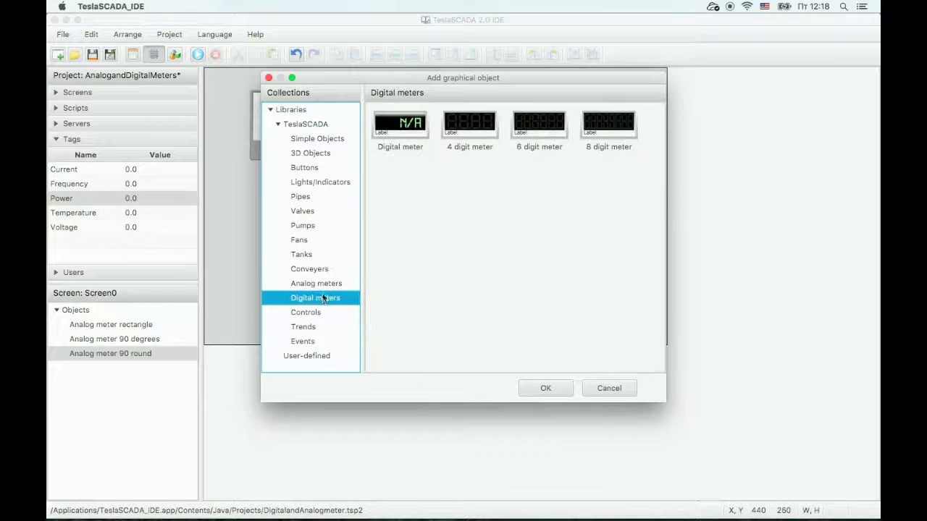
{"action": "left_click", "coordinate": [531, 130]}
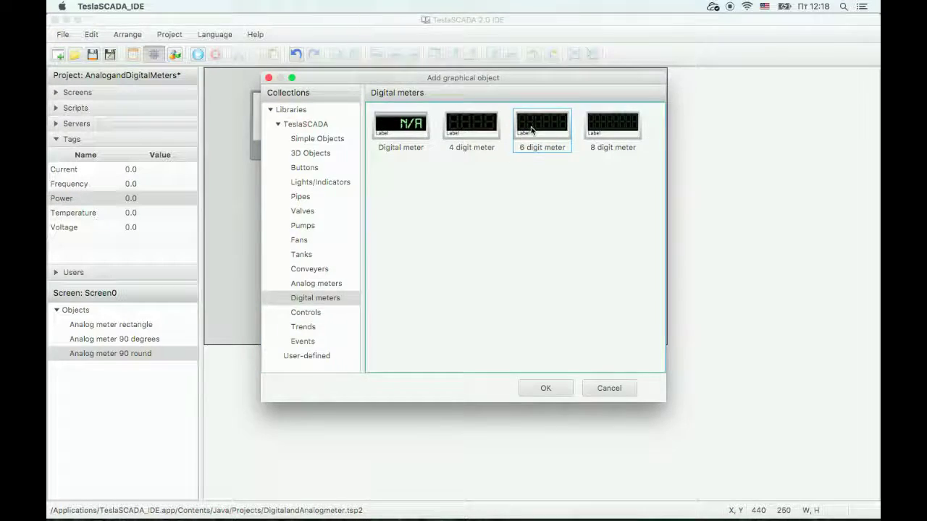
{"action": "double_click", "coordinate": [530, 129]}
{"action": "left_click", "coordinate": [548, 104]}
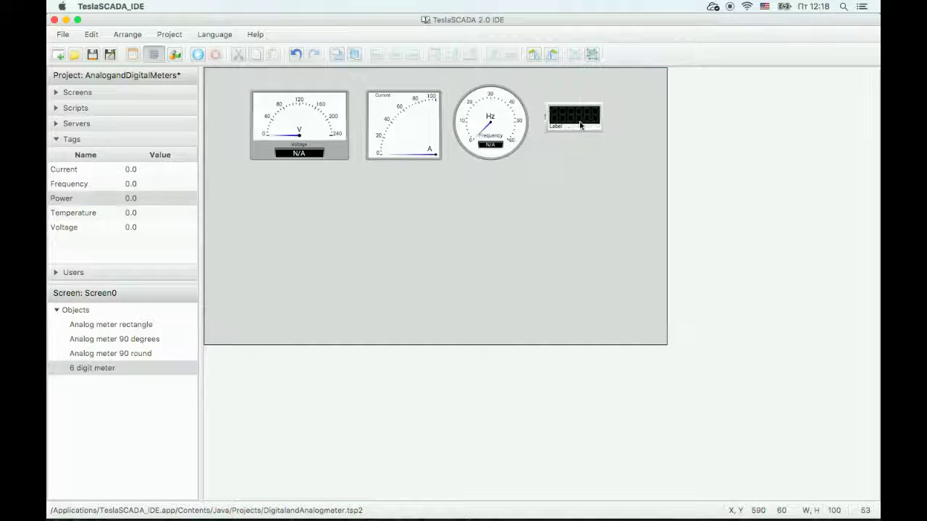
{"action": "left_click_drag", "start_coordinate": [606, 134], "coordinate": [630, 132]}
{"action": "left_click_drag", "start_coordinate": [585, 120], "coordinate": [579, 126]}
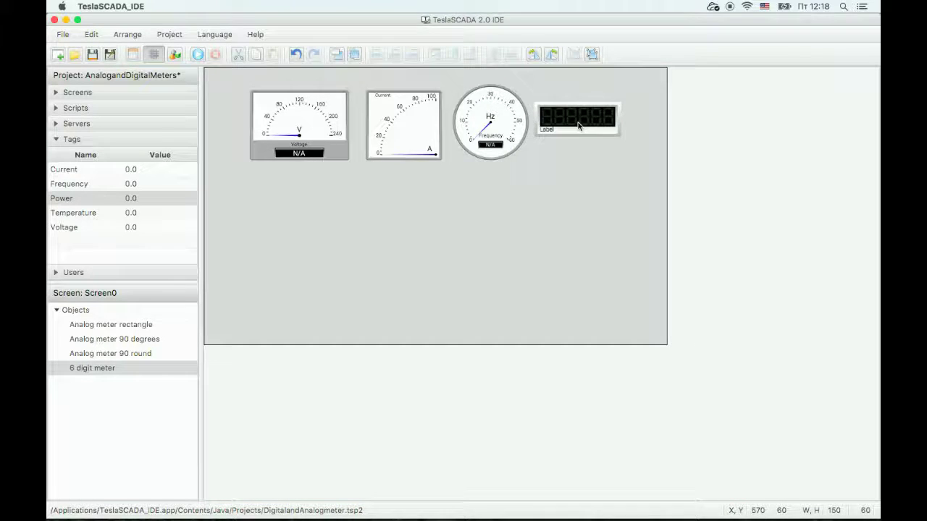
- Label the meter 'Power, kW' and bind it to the Power tag with maximum 500 and 1 decimal
{"action": "double_click", "coordinate": [579, 126]}
{"action": "double_click", "coordinate": [478, 145]}
{"action": "type", "text": "H"}
{"action": "type", "text": "ower, KW"}
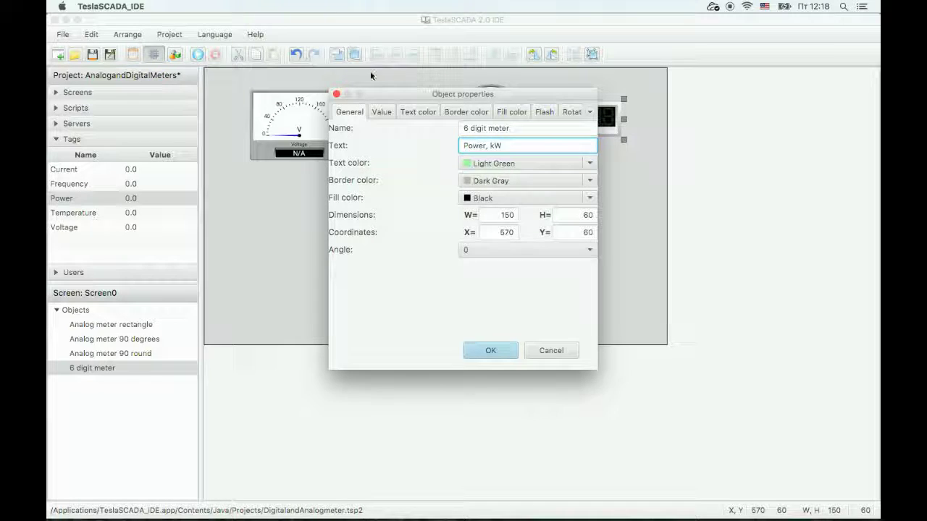
{"action": "left_click", "coordinate": [382, 111]}
{"action": "left_click", "coordinate": [461, 151]}
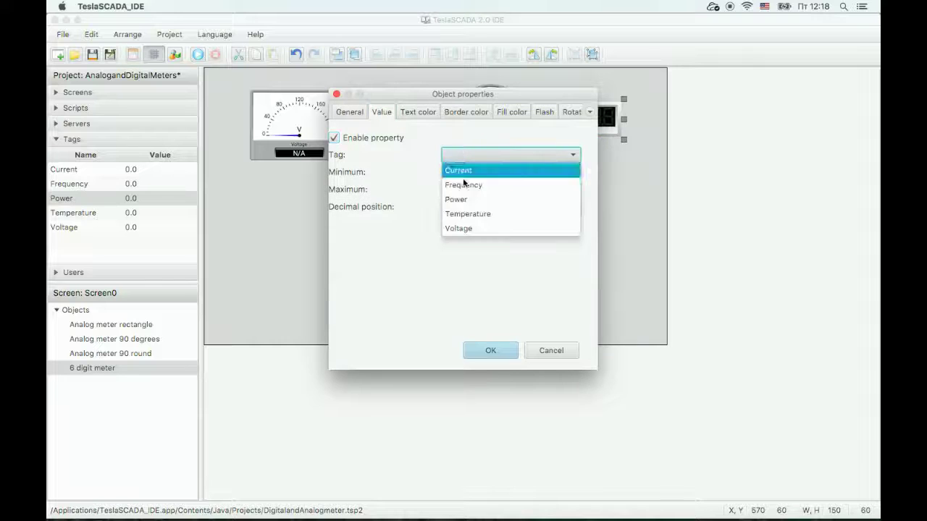
{"action": "left_click", "coordinate": [467, 225]}
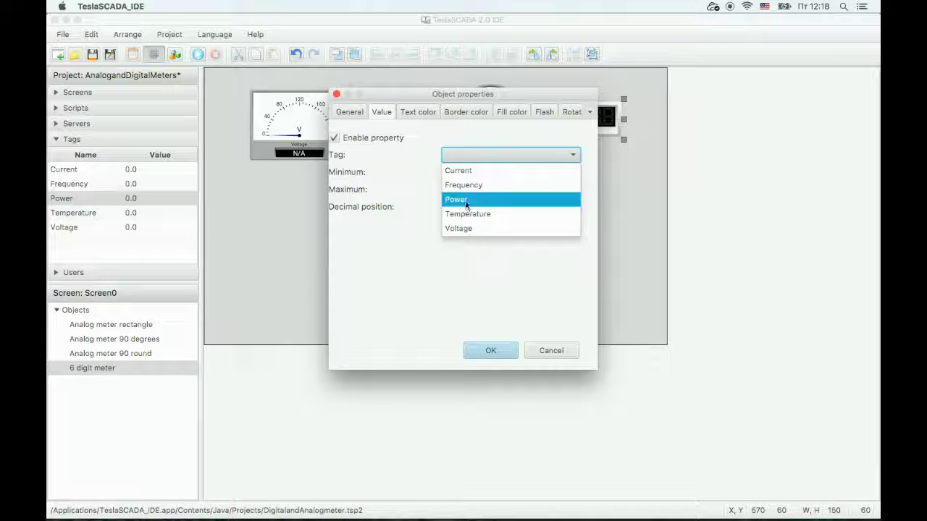
{"action": "left_click", "coordinate": [465, 200]}
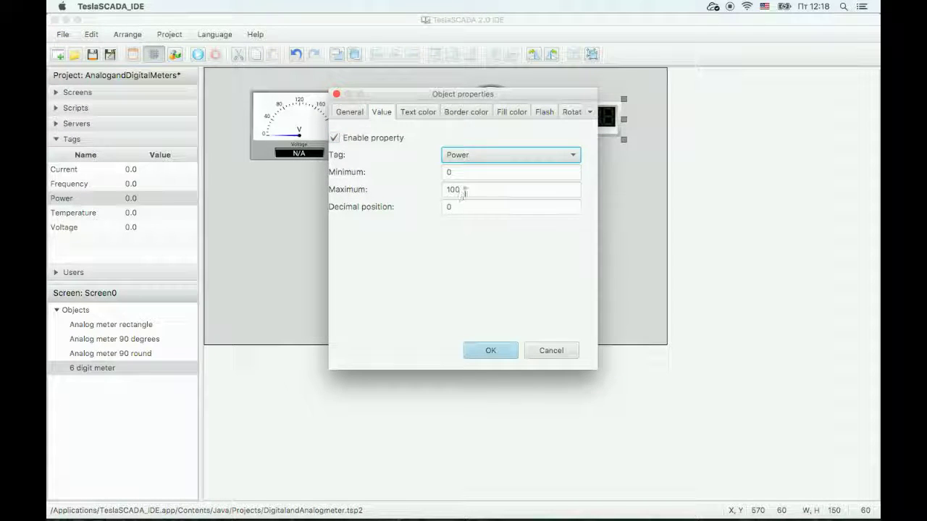
{"action": "double_click", "coordinate": [466, 190]}
{"action": "type", "text": "500"}
{"action": "key", "text": "Tab"}
{"action": "key", "text": "BackSpace"}
{"action": "type", "text": "1"}
{"action": "left_click", "coordinate": [491, 351]}
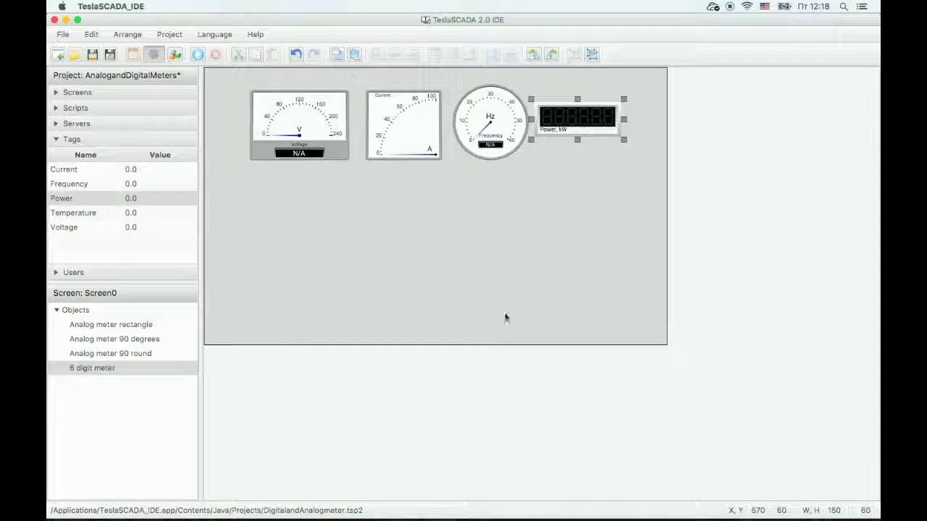
- Shift the Voltage, Current, Frequency and Power meters left to close up the row
{"action": "left_click_drag", "start_coordinate": [309, 127], "coordinate": [294, 127]}
{"action": "left_click_drag", "start_coordinate": [381, 136], "coordinate": [365, 136]}
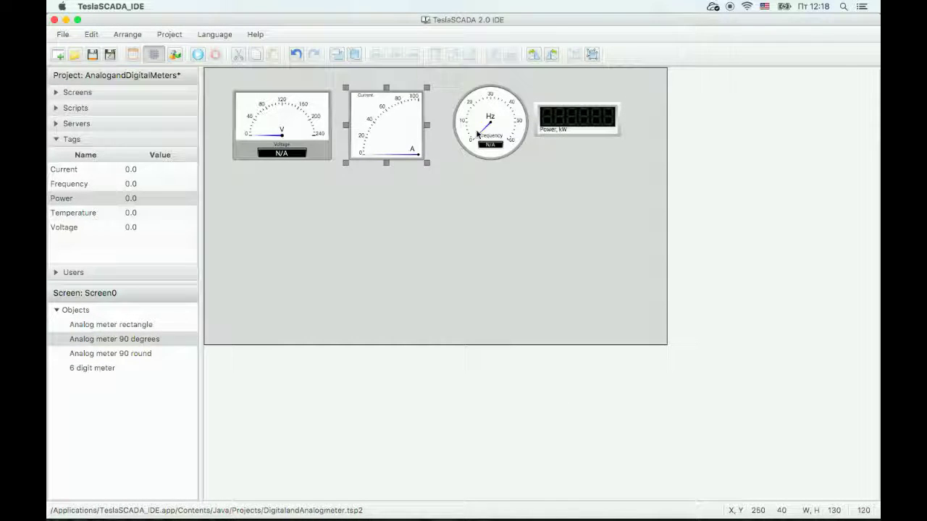
{"action": "left_click_drag", "start_coordinate": [477, 134], "coordinate": [448, 135]}
{"action": "left_click_drag", "start_coordinate": [579, 128], "coordinate": [555, 127]}
- Add a vertical fill analog meter to the right and size it 40 by 140
{"action": "right_click", "coordinate": [495, 184]}
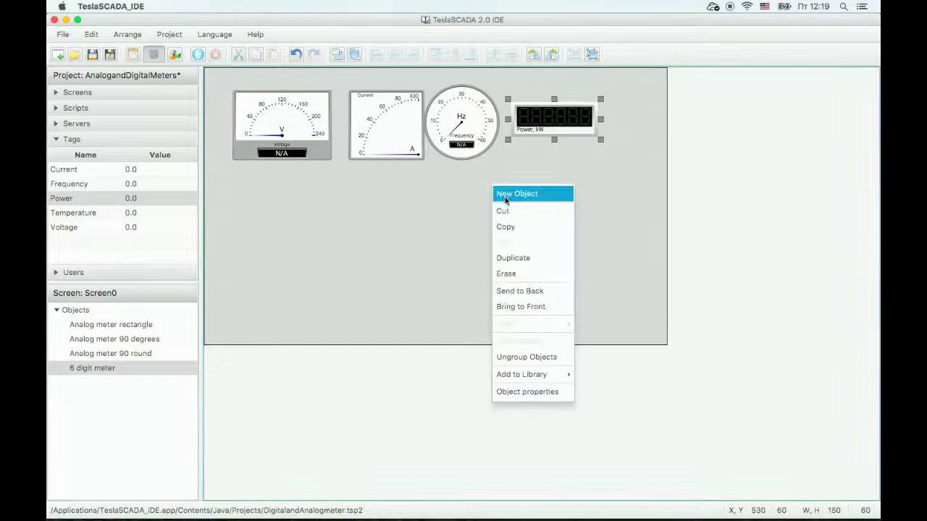
{"action": "left_click", "coordinate": [504, 197]}
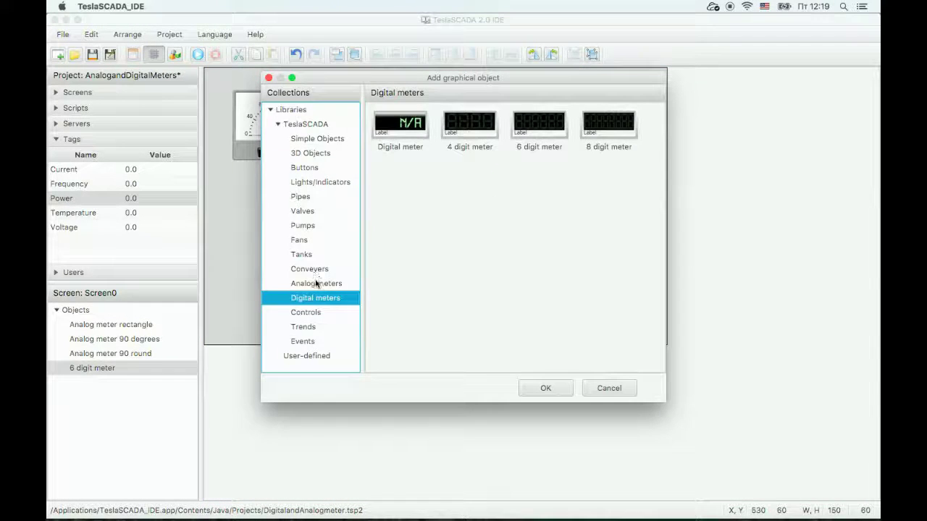
{"action": "left_click", "coordinate": [319, 284]}
{"action": "left_click", "coordinate": [543, 244]}
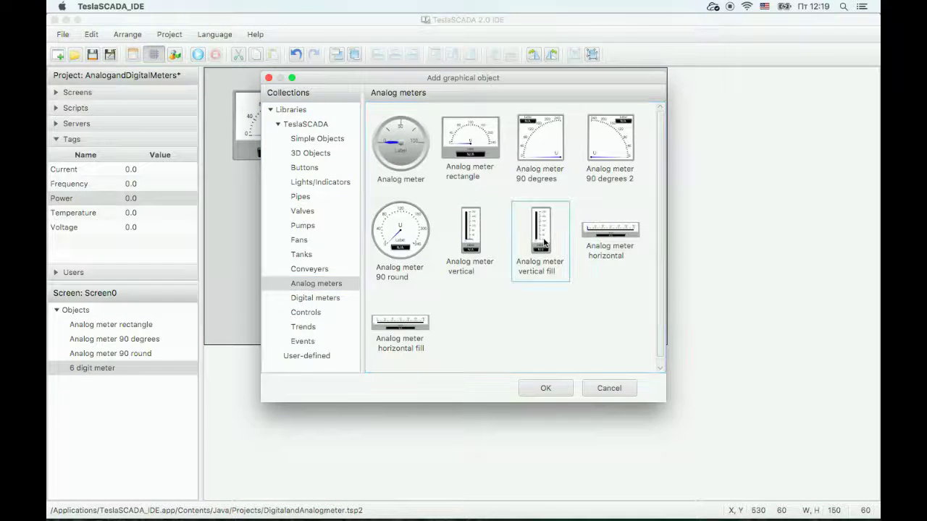
{"action": "double_click", "coordinate": [543, 243]}
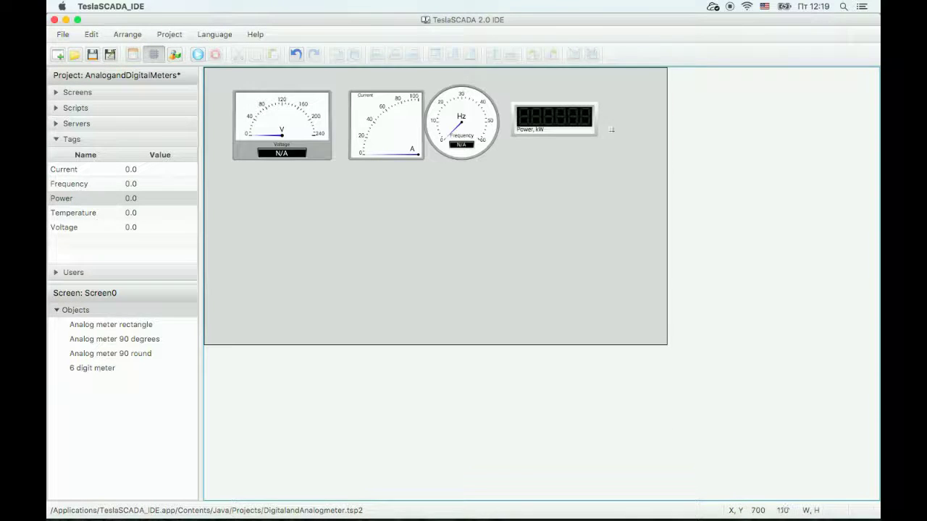
{"action": "left_click", "coordinate": [620, 148]}
{"action": "left_click_drag", "start_coordinate": [620, 148], "coordinate": [625, 180]}
{"action": "left_click_drag", "start_coordinate": [645, 137], "coordinate": [641, 139]}
- Give the fill meter a dark red colour, unit C and the label Temp
{"action": "double_click", "coordinate": [634, 139]}
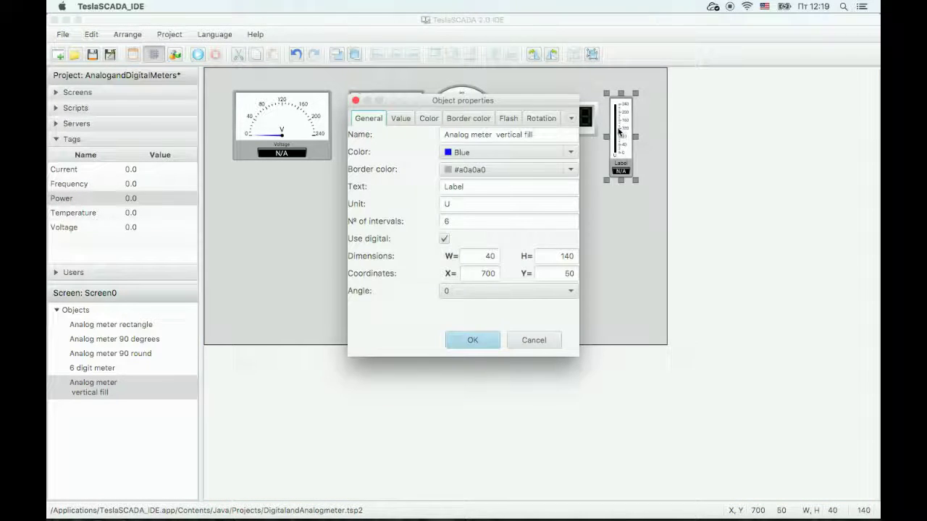
{"action": "left_click", "coordinate": [476, 153]}
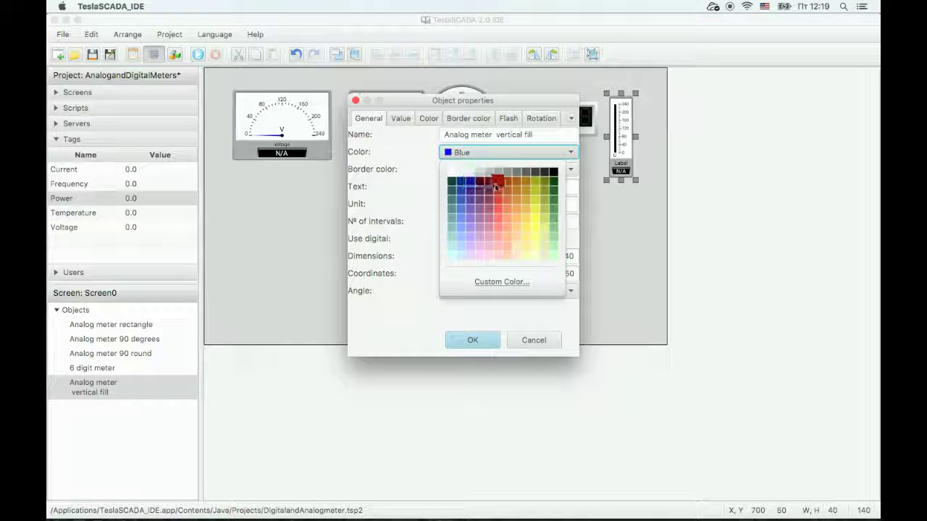
{"action": "left_click", "coordinate": [493, 184]}
{"action": "double_click", "coordinate": [451, 204]}
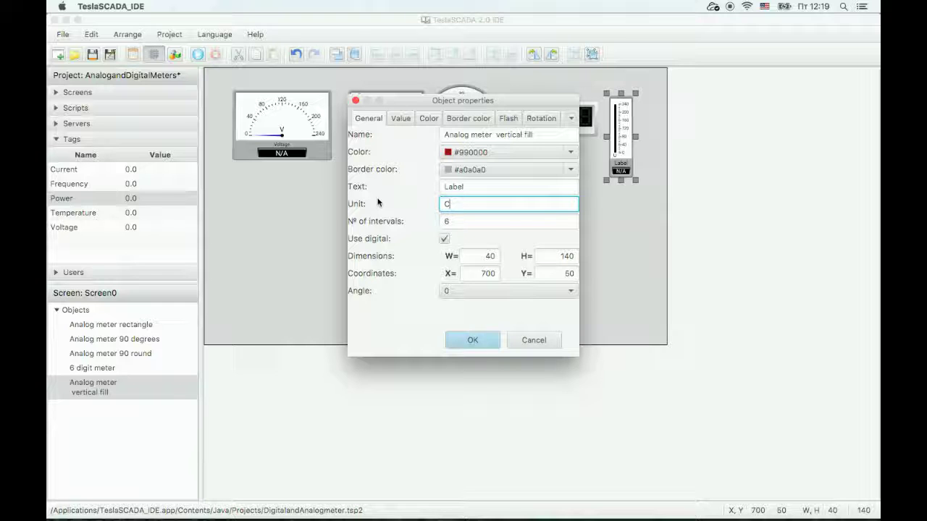
{"action": "double_click", "coordinate": [469, 187]}
{"action": "type", "text": "Tem"}
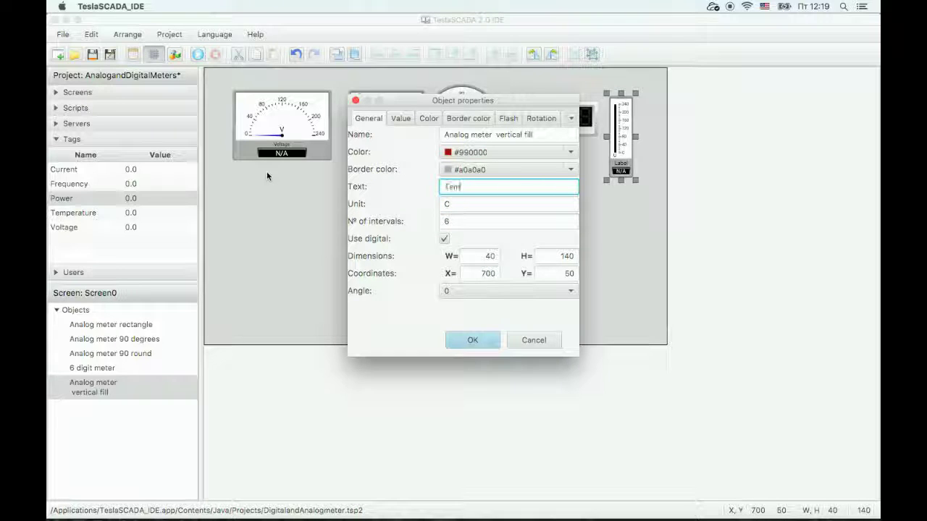
{"action": "type", "text": "peratu"}
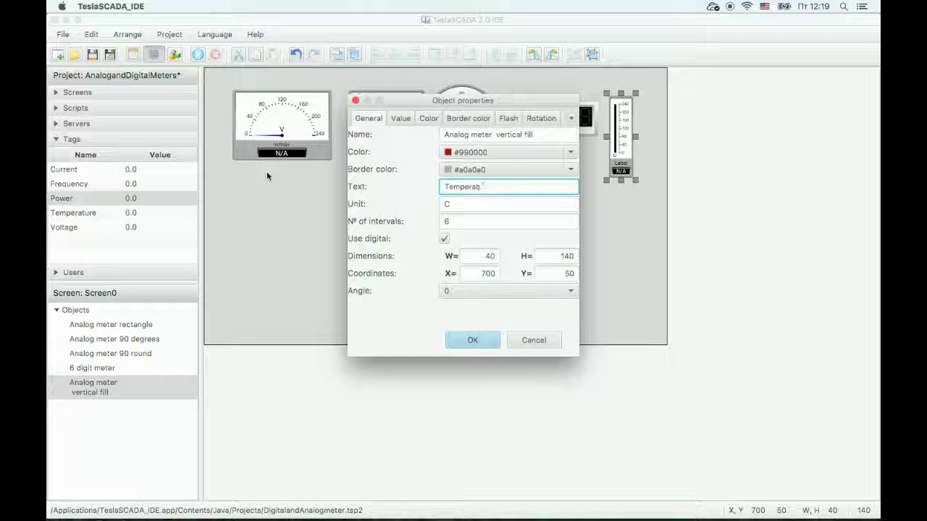
{"action": "type", "text": "/"}
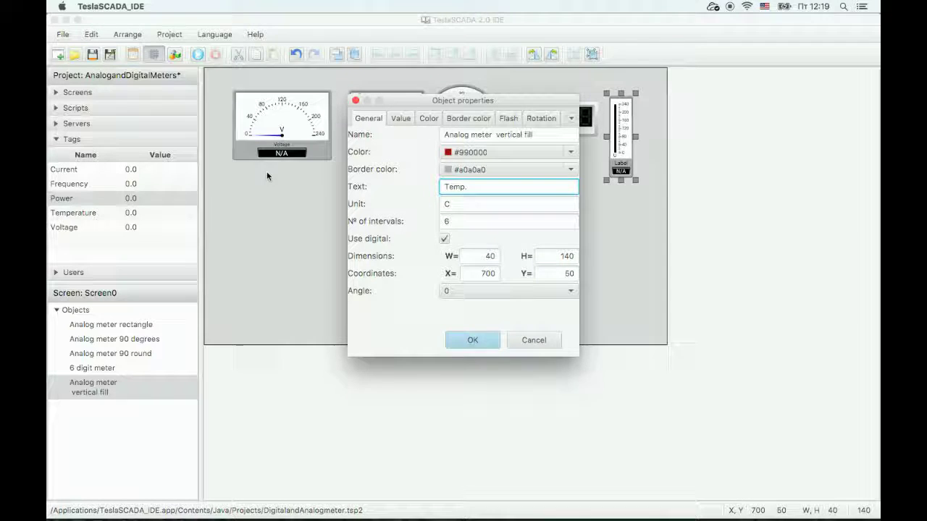
- Bind the fill meter to the Temperature tag with maximum 30, then enlarge it
{"action": "left_click", "coordinate": [408, 118]}
{"action": "left_click", "coordinate": [353, 144]}
{"action": "left_click", "coordinate": [467, 161]}
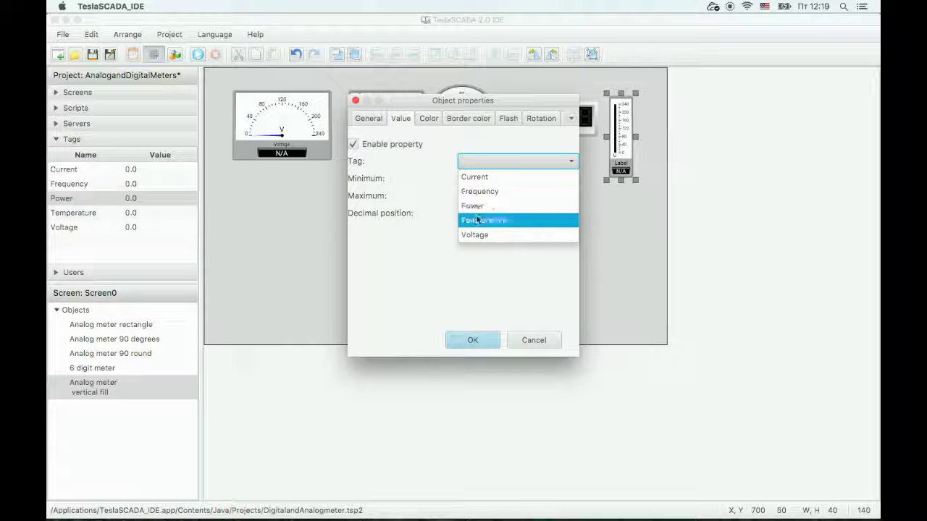
{"action": "left_click", "coordinate": [477, 219]}
{"action": "double_click", "coordinate": [479, 196]}
{"action": "type", "text": "30"}
{"action": "left_click", "coordinate": [472, 340]}
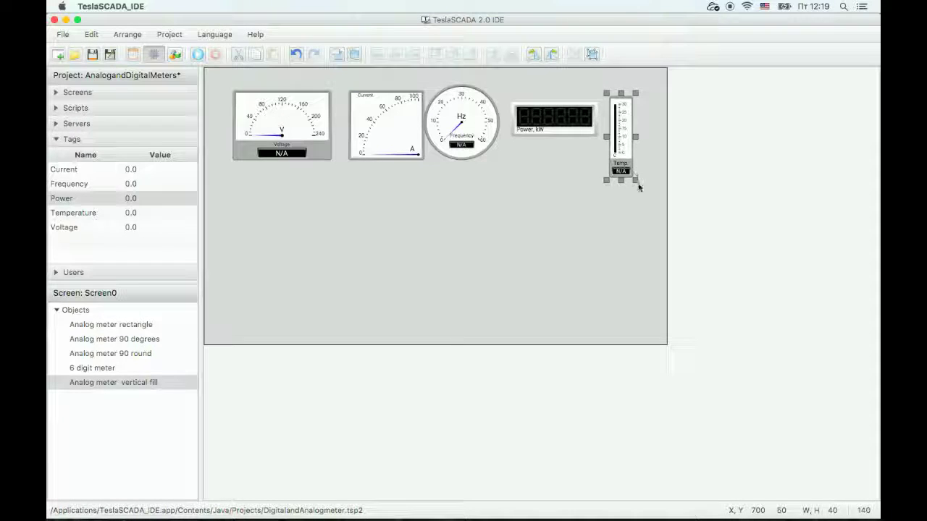
{"action": "mouse_move", "coordinate": [635, 181]}
{"action": "left_mouse_down"}
{"action": "mouse_move", "coordinate": [651, 209]}
{"action": "mouse_move", "coordinate": [623, 180]}
{"action": "left_mouse_up"}
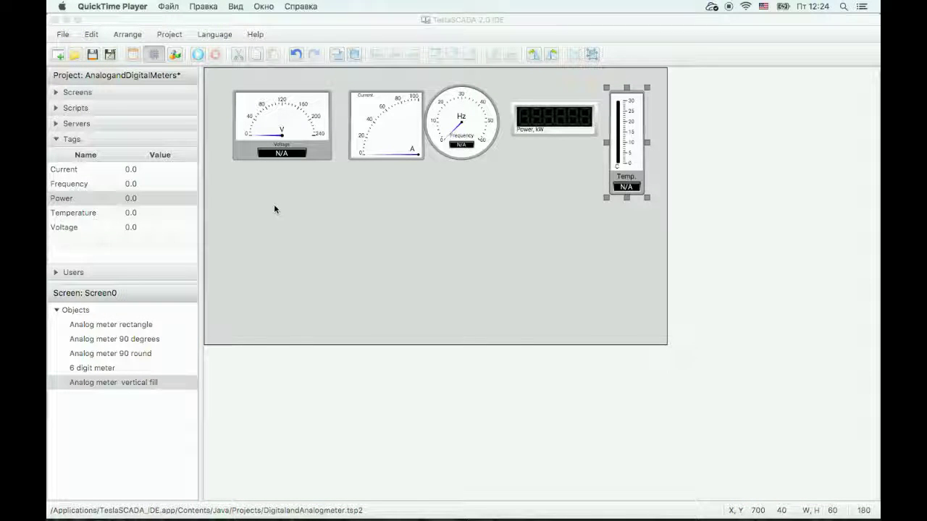
- Add a vertical slider control below the voltmeter
{"action": "right_click", "coordinate": [274, 205]}
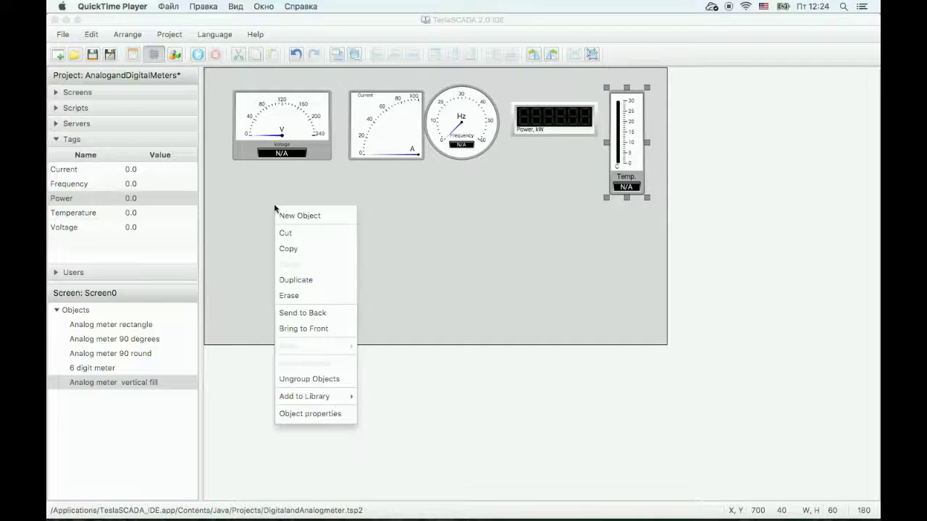
{"action": "left_click", "coordinate": [298, 216]}
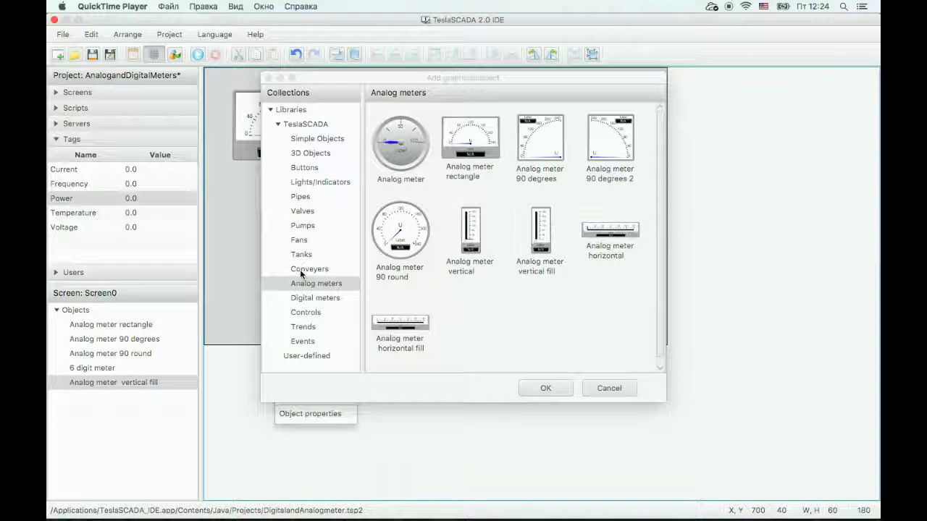
{"action": "left_click", "coordinate": [304, 299]}
{"action": "left_click", "coordinate": [305, 312]}
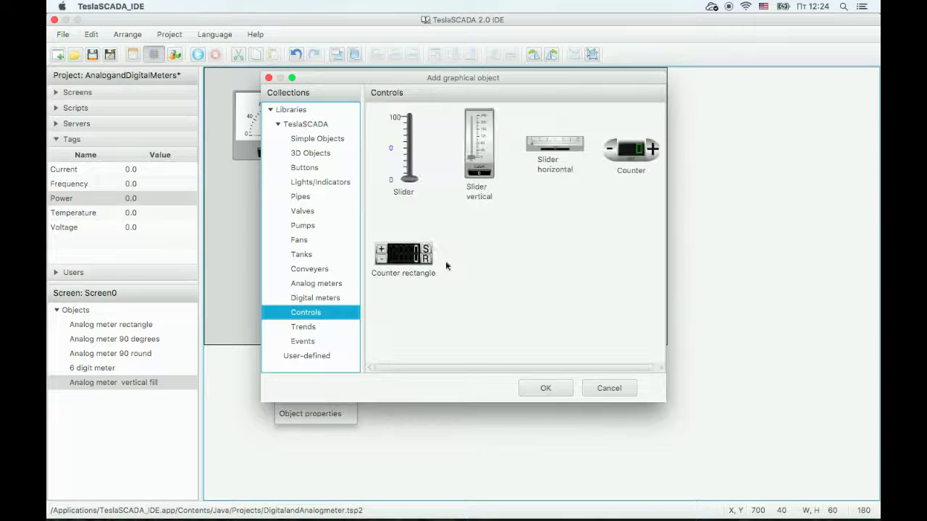
{"action": "left_click", "coordinate": [483, 158]}
{"action": "double_click", "coordinate": [483, 158]}
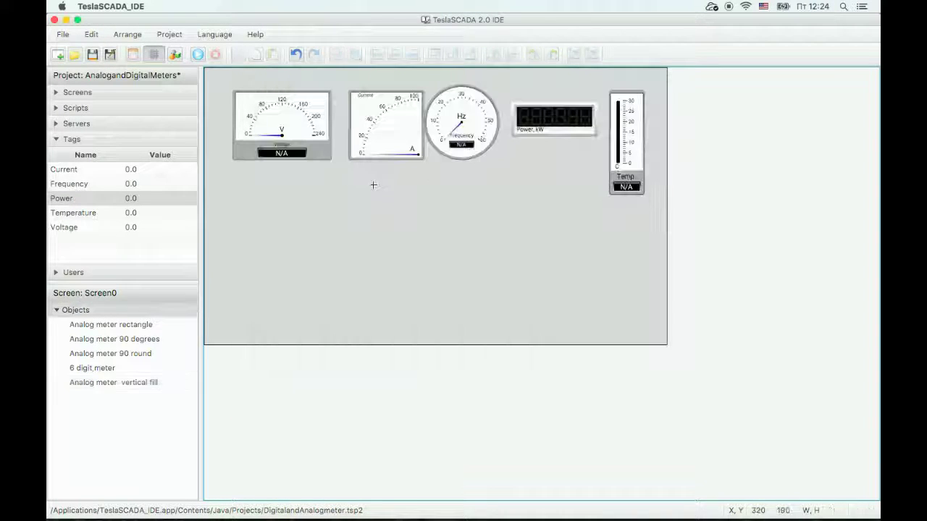
{"action": "left_click", "coordinate": [275, 199]}
- Label the slider Voltage with unit V
{"action": "double_click", "coordinate": [278, 246]}
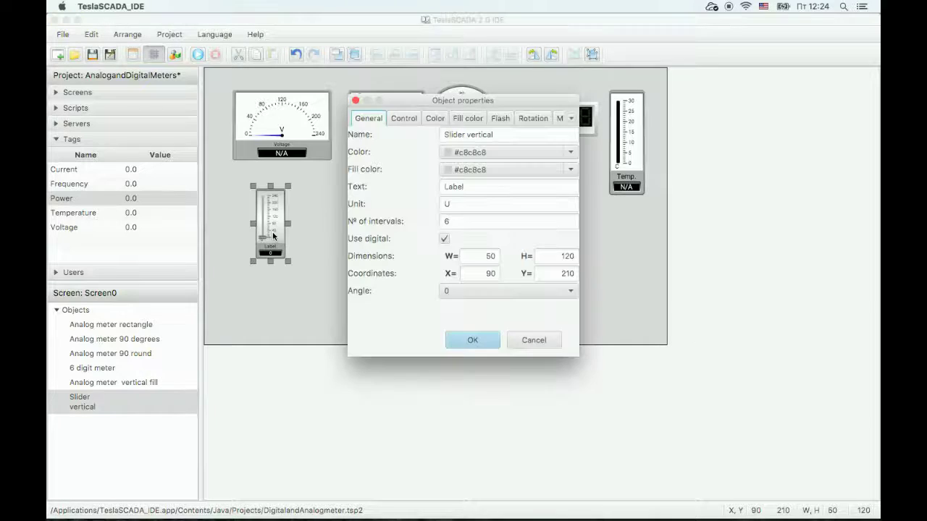
{"action": "double_click", "coordinate": [472, 188]}
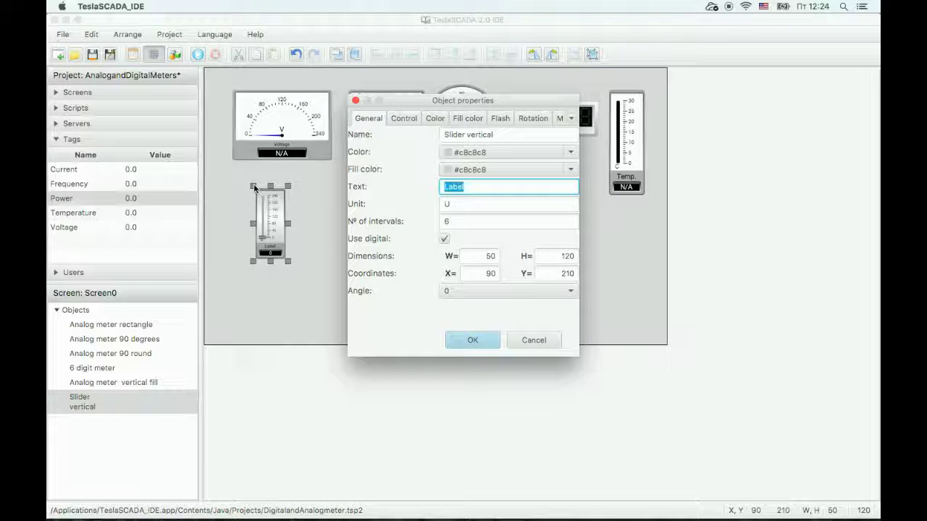
{"action": "type", "text": "Au"}
{"action": "double_click", "coordinate": [449, 204]}
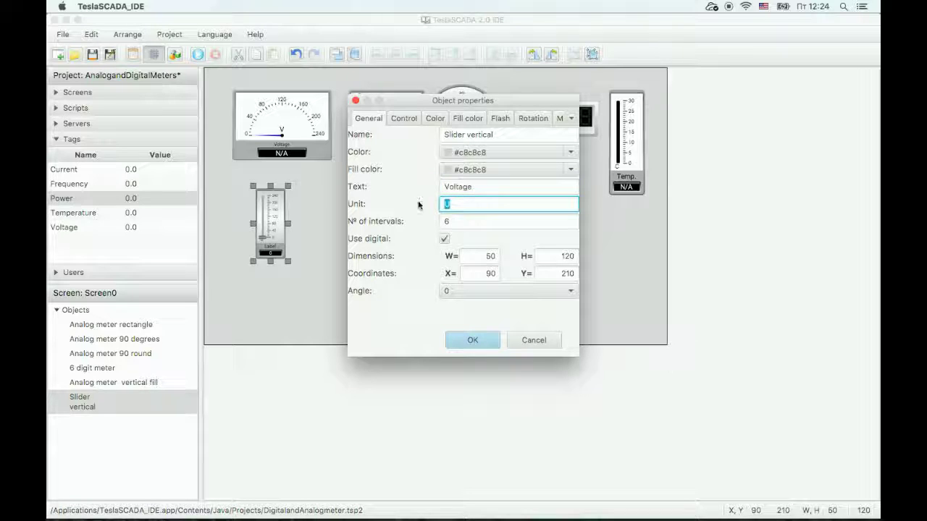
{"action": "type", "text": "V"}
- Bind the slider to the Voltage tag with maximum 300, 2 decimals and 10 intervals
{"action": "left_click", "coordinate": [404, 118]}
{"action": "left_click", "coordinate": [352, 145]}
{"action": "left_click", "coordinate": [497, 162]}
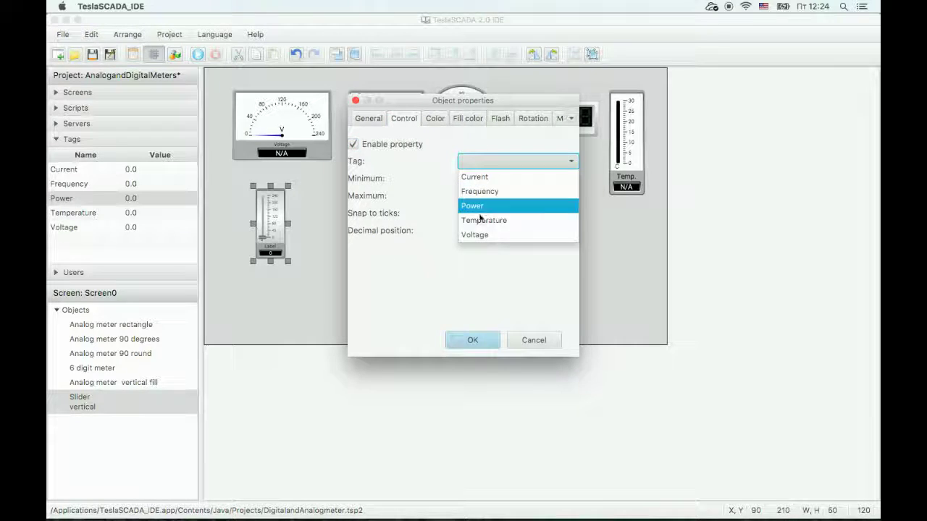
{"action": "left_click", "coordinate": [478, 233]}
{"action": "key", "text": "Tab"}
{"action": "key", "text": "Tab"}
{"action": "key", "text": "BackSpace"}
{"action": "type", "text": "300"}
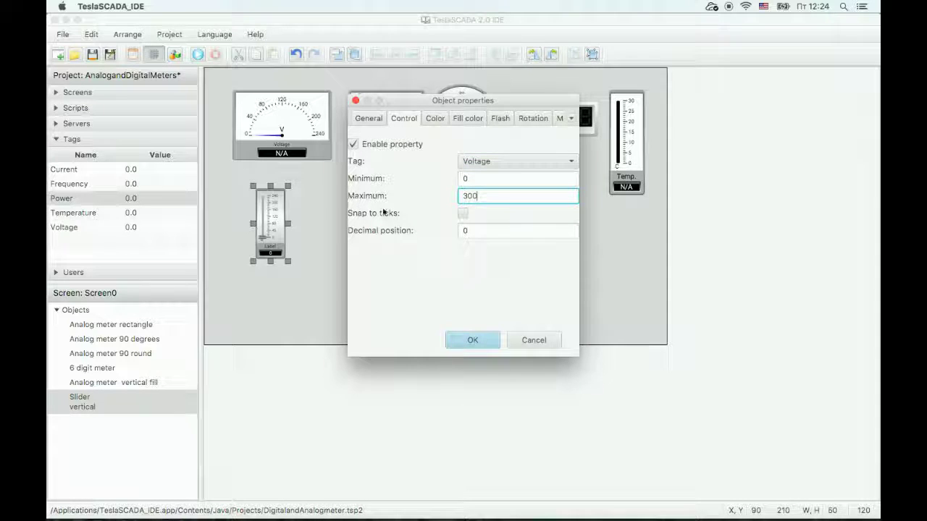
{"action": "key", "text": "Tab"}
{"action": "key", "text": "Tab"}
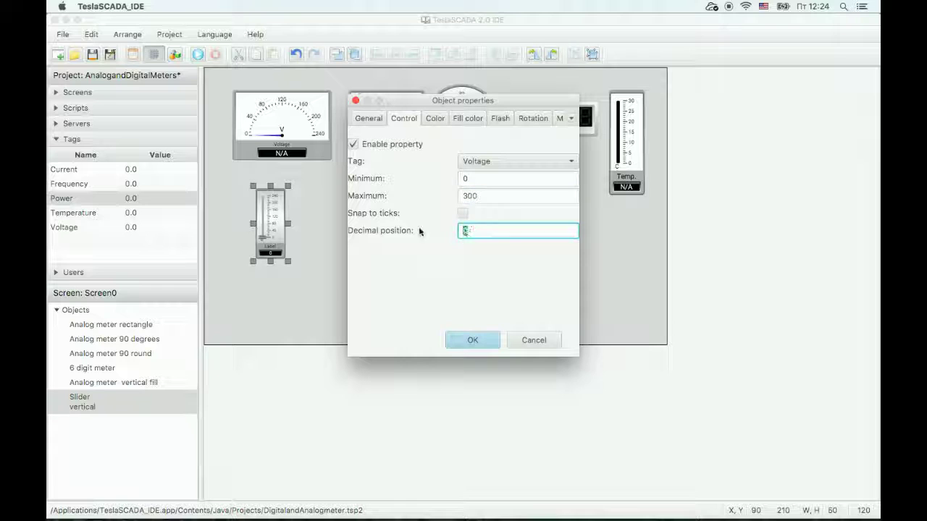
{"action": "type", "text": "2"}
{"action": "left_click", "coordinate": [378, 116]}
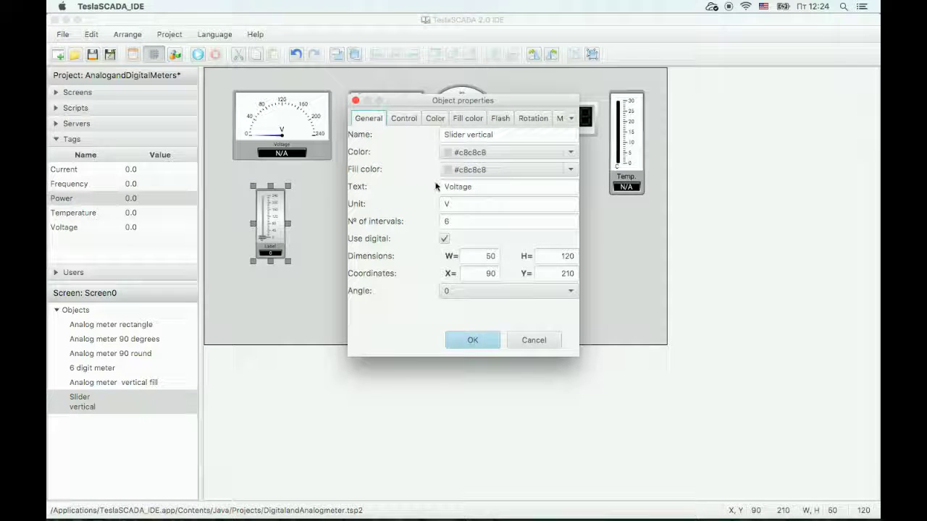
{"action": "double_click", "coordinate": [456, 221]}
{"action": "type", "text": "10"}
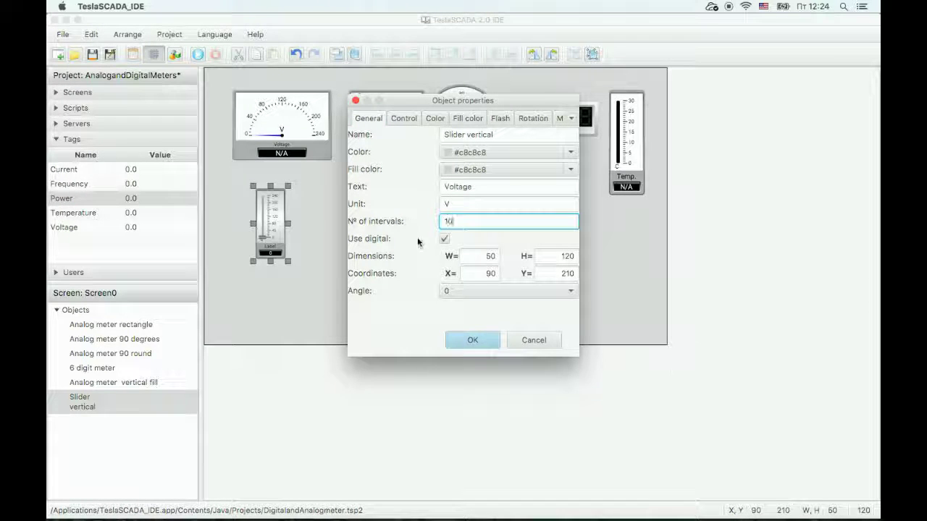
{"action": "left_click", "coordinate": [474, 340]}
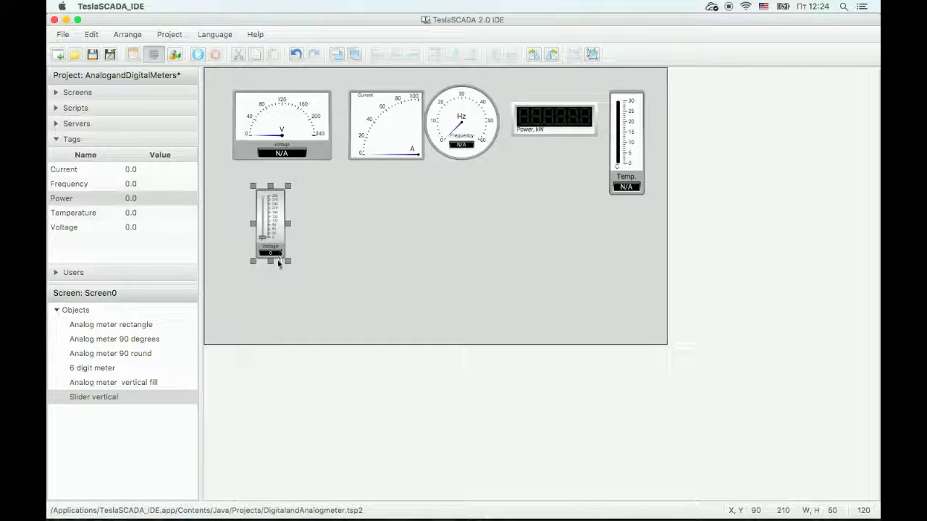
- Stretch the Voltage slider taller and shift it slightly up
{"action": "left_click_drag", "start_coordinate": [271, 263], "coordinate": [271, 292]}
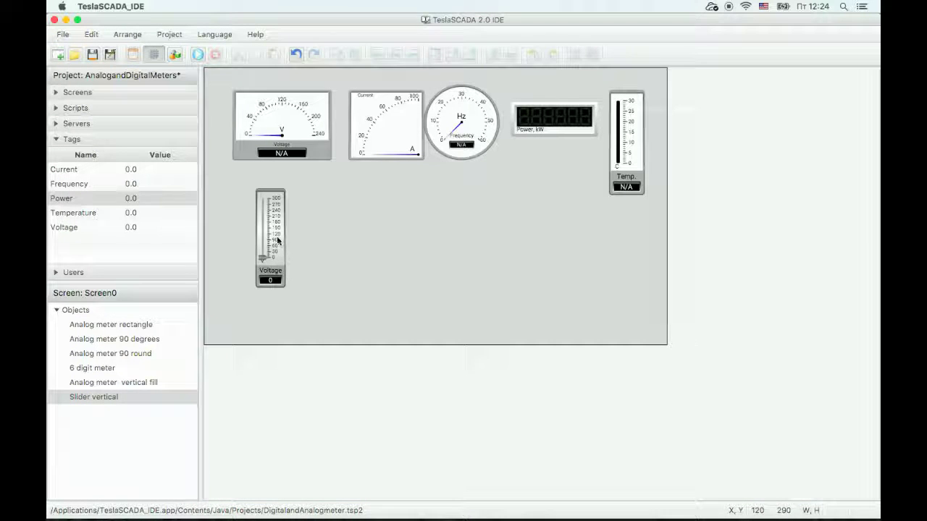
{"action": "left_click_drag", "start_coordinate": [271, 238], "coordinate": [273, 231]}
{"action": "left_click", "coordinate": [320, 234]}
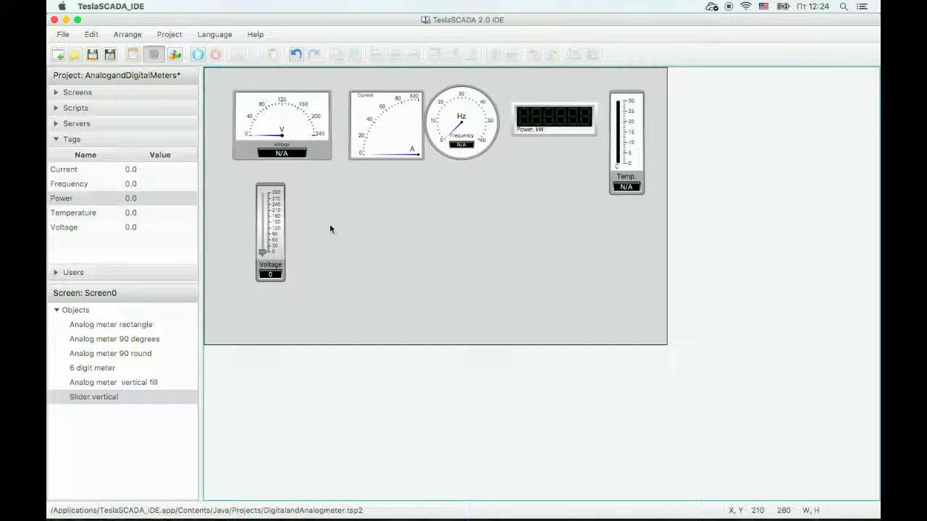
- Duplicate the Voltage slider to its right and bind the copy to the Current tag
{"action": "right_click", "coordinate": [273, 235]}
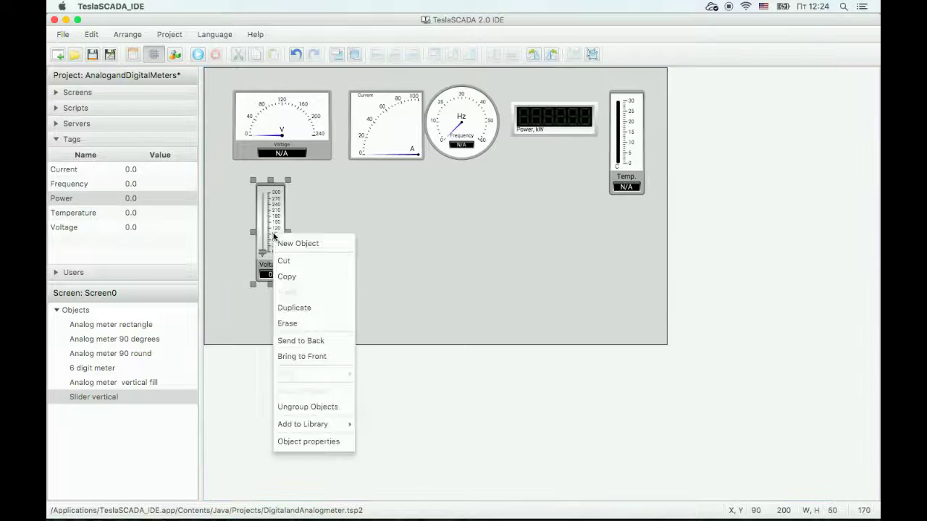
{"action": "left_click", "coordinate": [289, 308]}
{"action": "left_click_drag", "start_coordinate": [288, 254], "coordinate": [383, 250]}
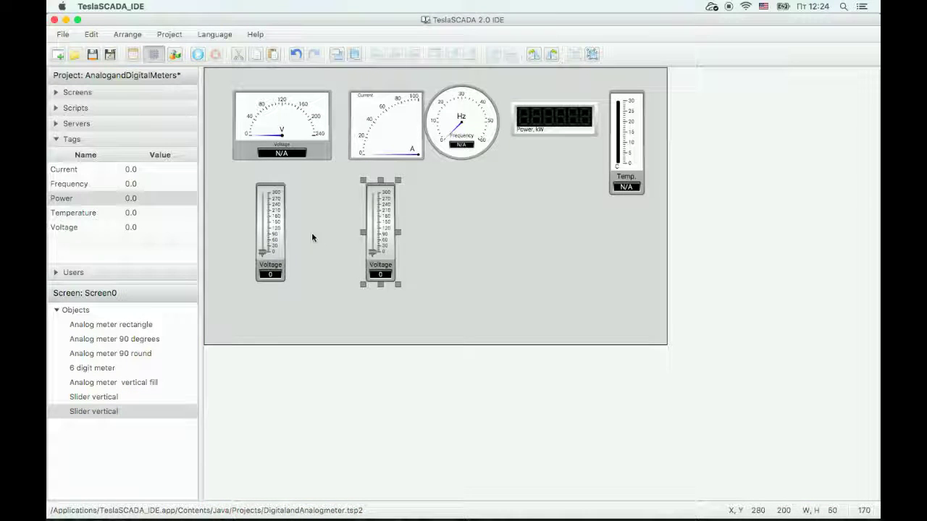
{"action": "double_click", "coordinate": [379, 230]}
{"action": "left_click", "coordinate": [404, 118]}
{"action": "left_click", "coordinate": [488, 164]}
{"action": "left_click", "coordinate": [475, 176]}
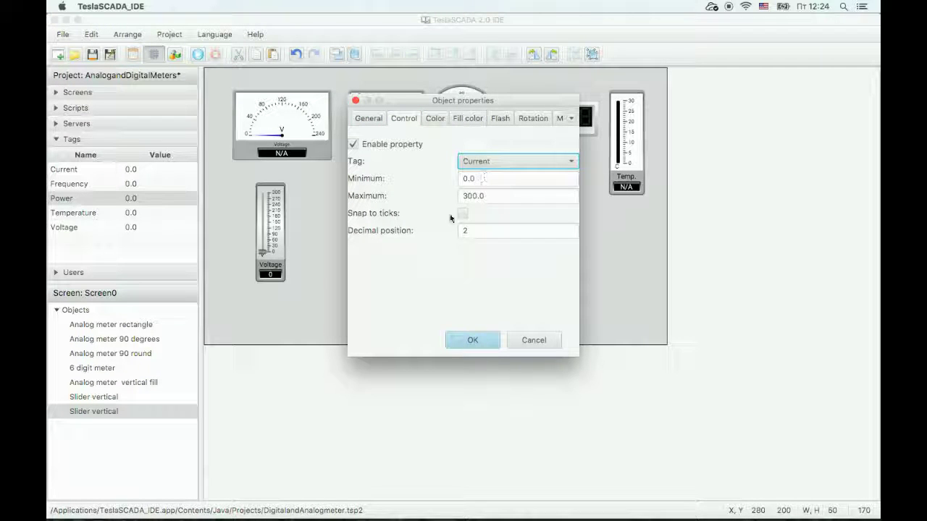
{"action": "left_click", "coordinate": [471, 342]}
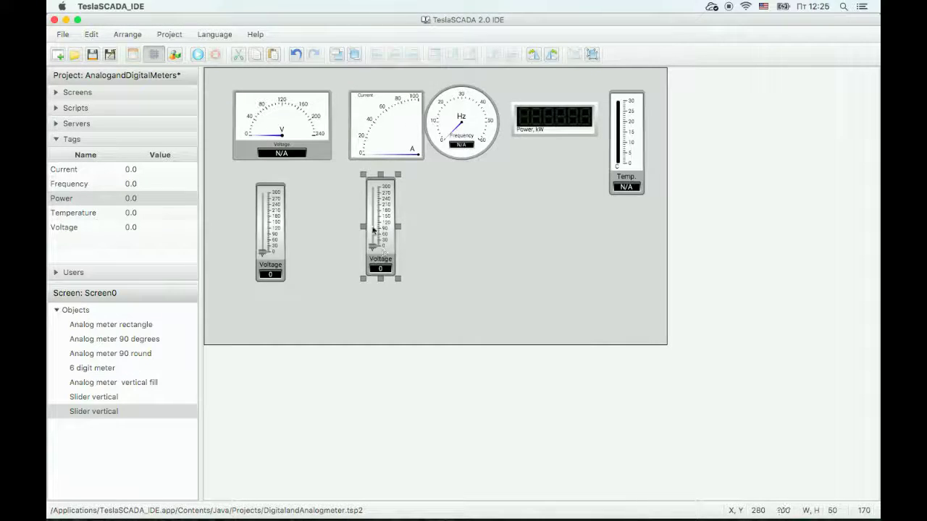
- Label the copy Current with unit A and shift it slightly left
{"action": "double_click", "coordinate": [379, 230]}
{"action": "double_click", "coordinate": [467, 186]}
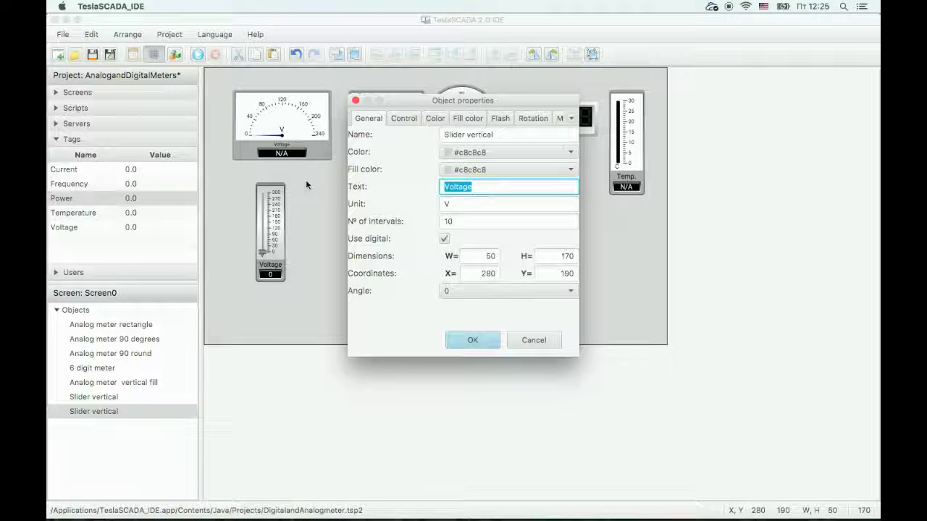
{"action": "type", "text": "Current"}
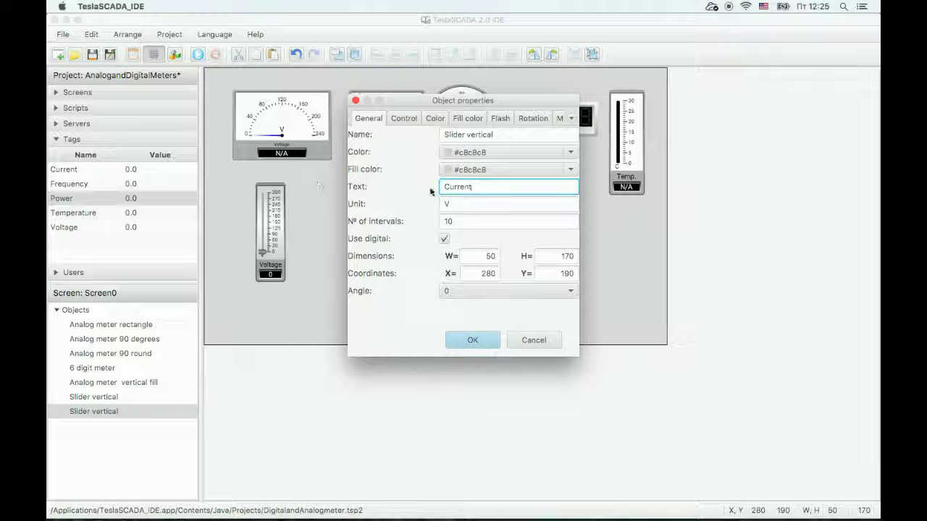
{"action": "key", "text": "Tab"}
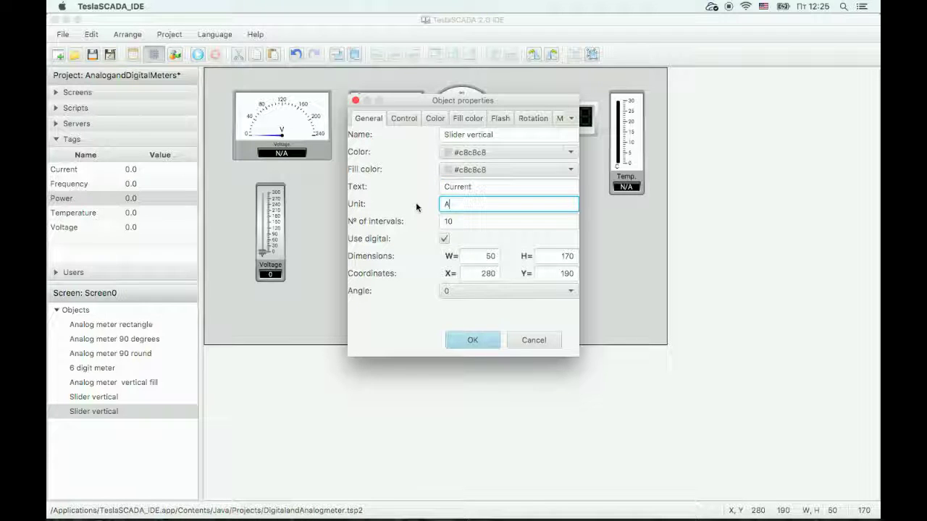
{"action": "left_click", "coordinate": [472, 339]}
{"action": "left_click_drag", "start_coordinate": [389, 223], "coordinate": [371, 224]}
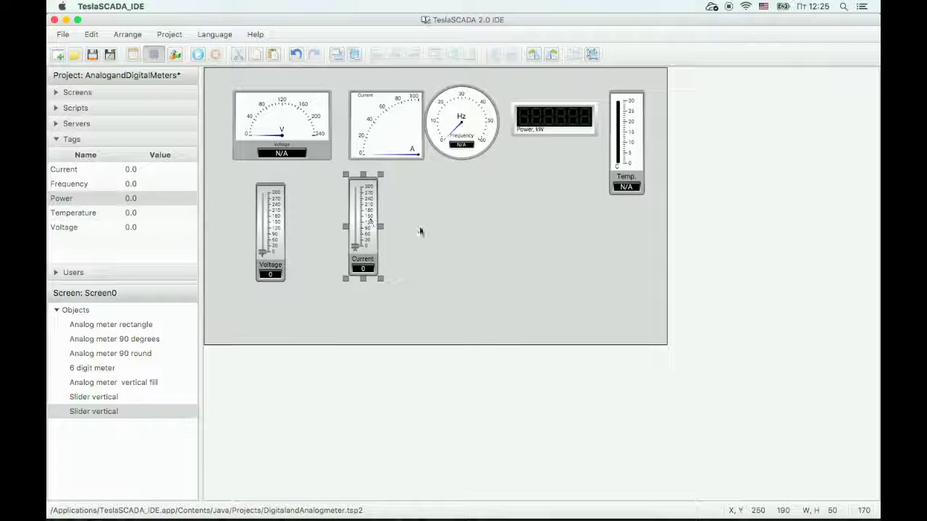
- Duplicate the Current slider to its right and relabel the copy Frequency
{"action": "right_click", "coordinate": [361, 226]}
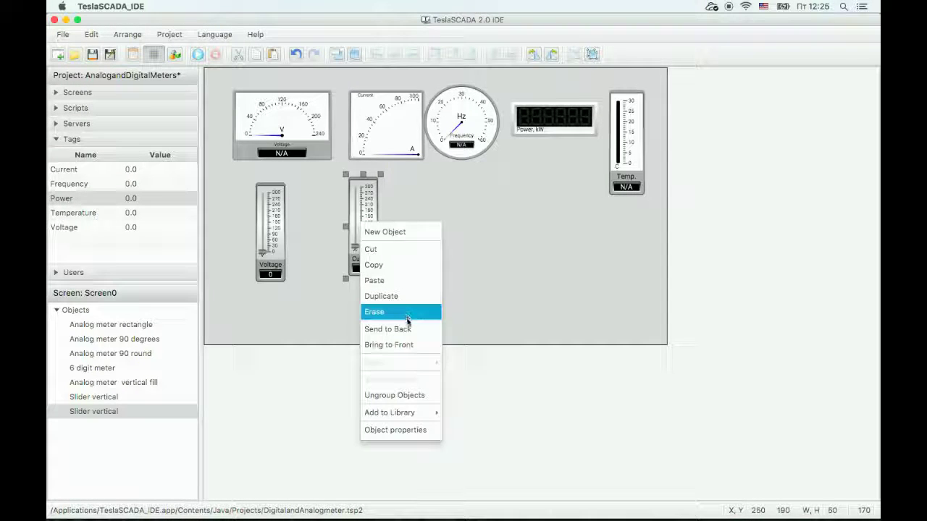
{"action": "left_click", "coordinate": [398, 293]}
{"action": "left_click_drag", "start_coordinate": [389, 251], "coordinate": [464, 247]}
{"action": "double_click", "coordinate": [464, 244]}
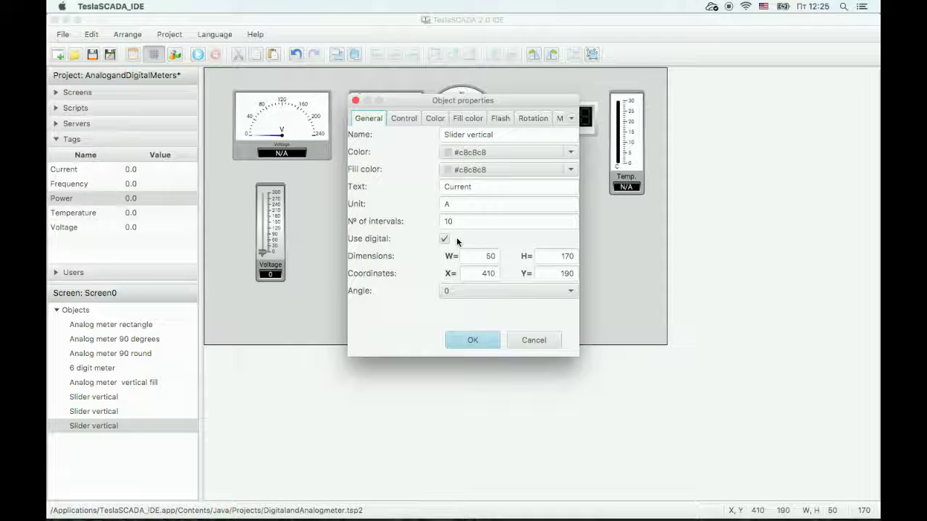
{"action": "double_click", "coordinate": [452, 186]}
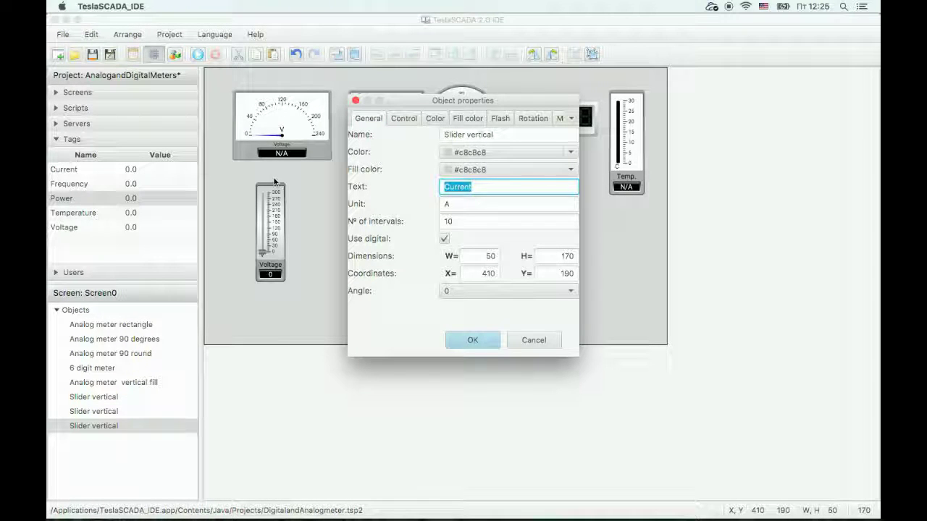
{"action": "type", "text": "Frequency"}
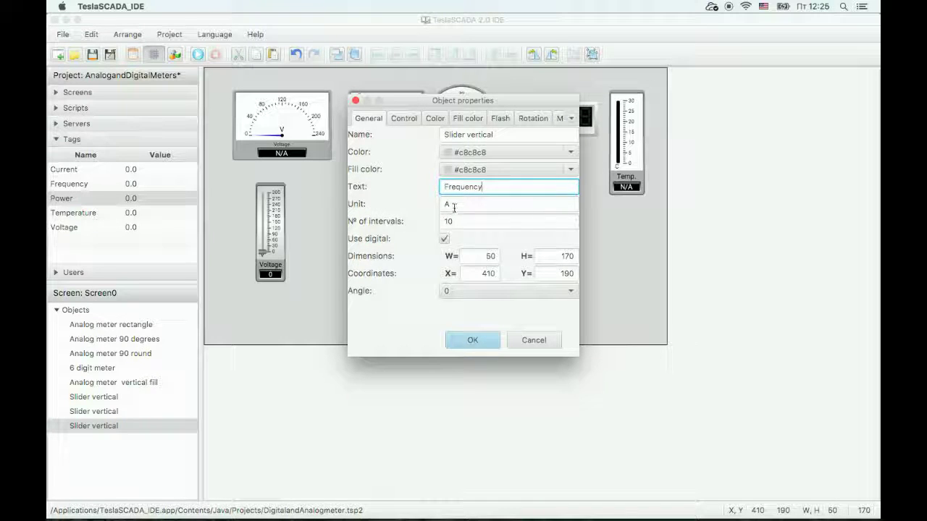
{"action": "double_click", "coordinate": [450, 205]}
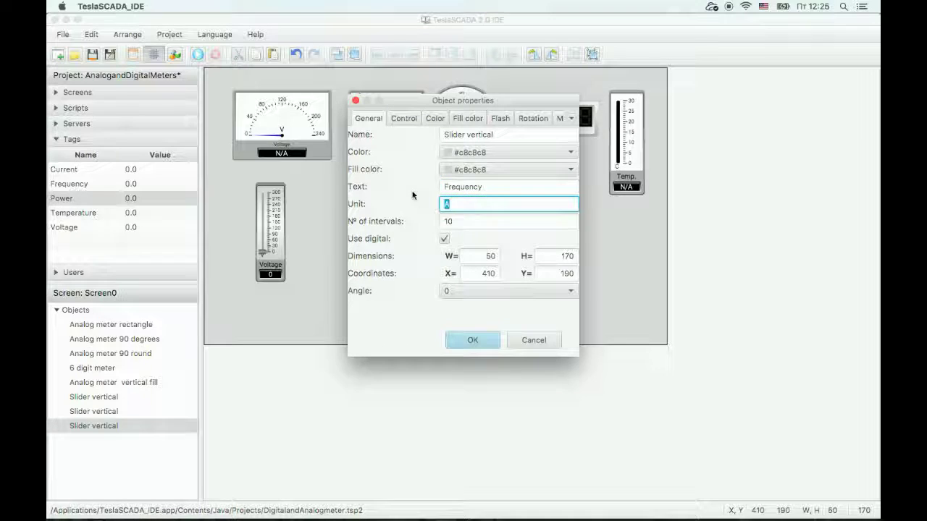
- Bind the Frequency slider to the Frequency tag with maximum 100 and nudge it down
{"action": "left_click", "coordinate": [403, 118]}
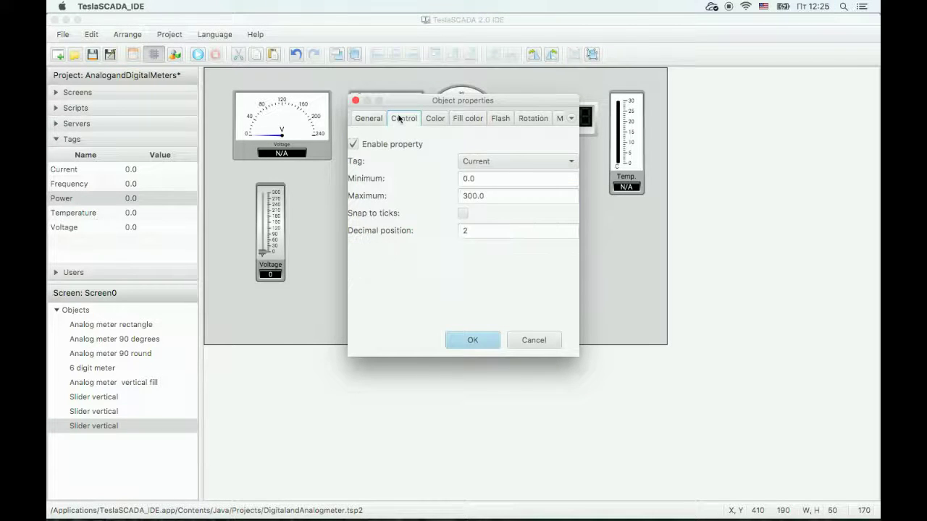
{"action": "left_click", "coordinate": [496, 162]}
{"action": "left_click", "coordinate": [481, 191]}
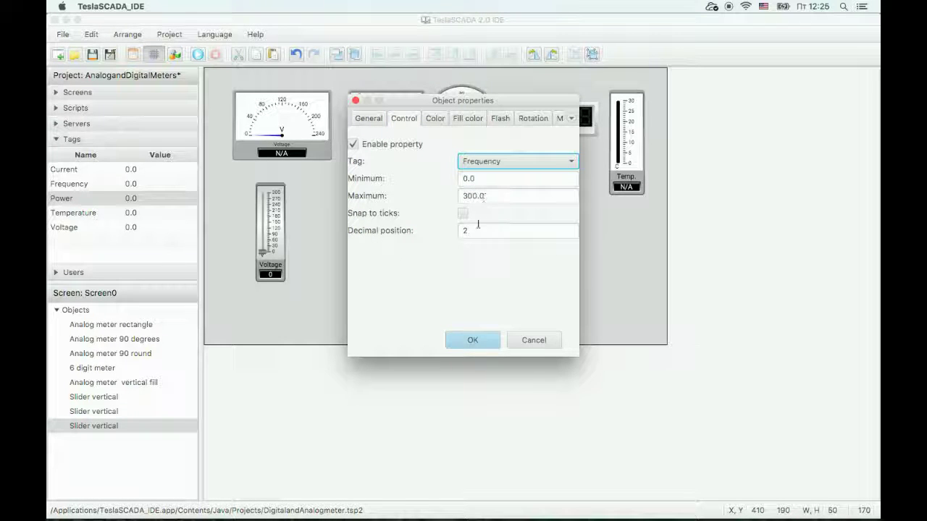
{"action": "left_click", "coordinate": [465, 196]}
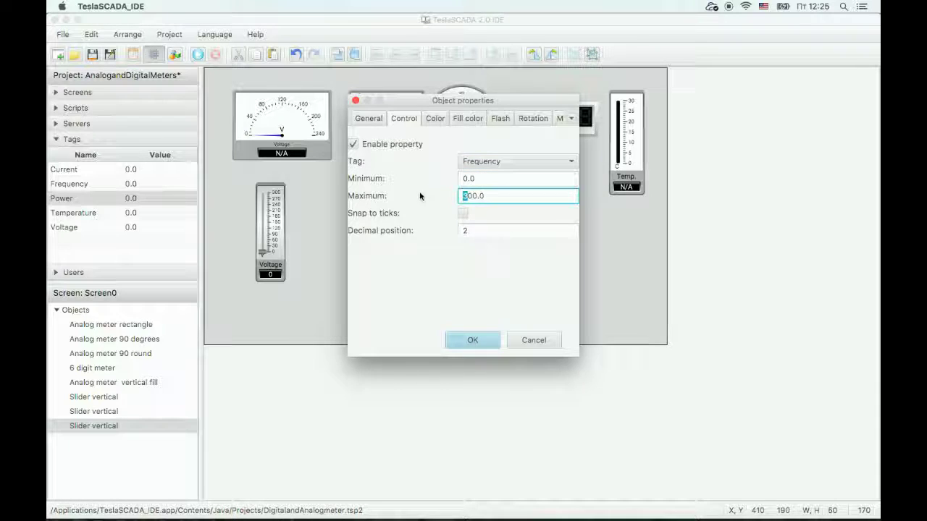
{"action": "type", "text": "1"}
{"action": "left_click", "coordinate": [489, 339]}
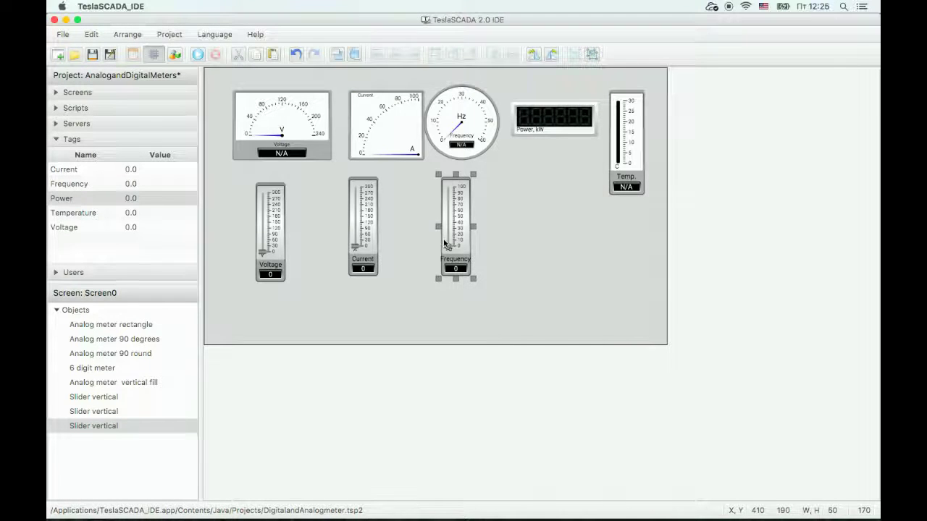
{"action": "left_click", "coordinate": [555, 244]}
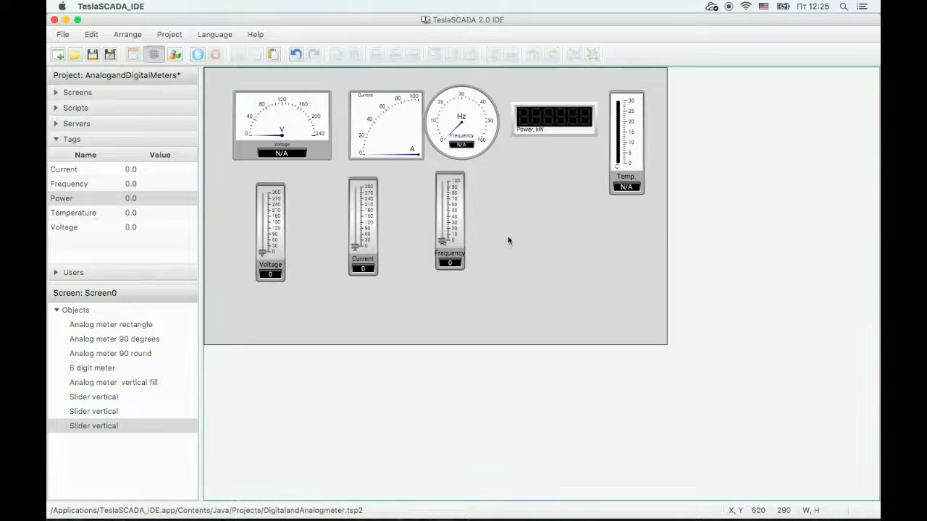
{"action": "left_click_drag", "start_coordinate": [453, 241], "coordinate": [453, 248]}
- Duplicate the Frequency slider, move the copy to its right, and open its properties
{"action": "right_click", "coordinate": [447, 232]}
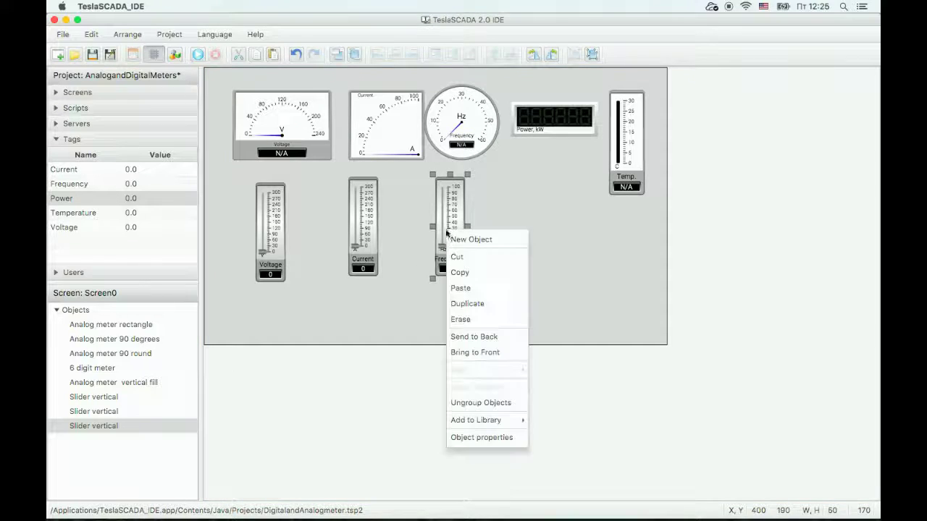
{"action": "left_click", "coordinate": [480, 298]}
{"action": "left_click_drag", "start_coordinate": [452, 228], "coordinate": [544, 228]}
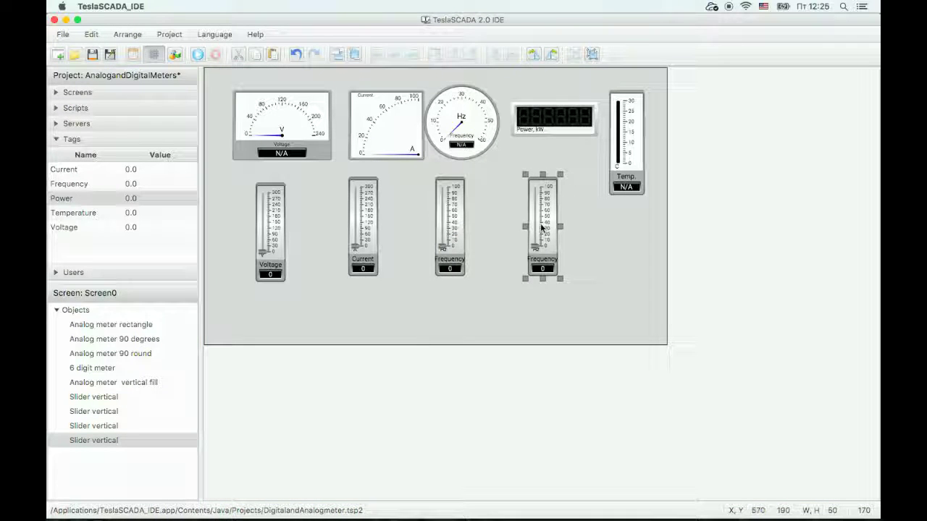
{"action": "double_click", "coordinate": [544, 226]}
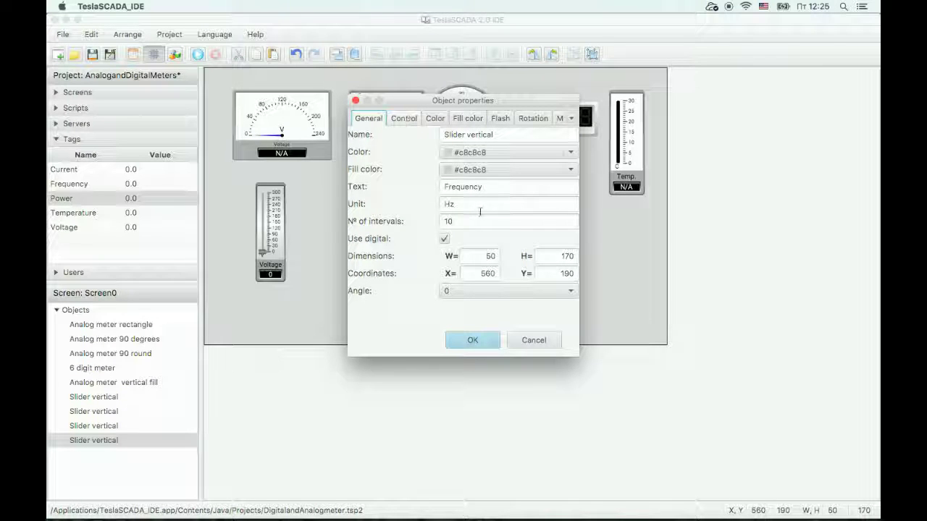
- Relabel the copied slider 'Power' with unit kW
{"action": "double_click", "coordinate": [489, 187]}
{"action": "type", "text": "Power"}
{"action": "key", "text": "Tab"}
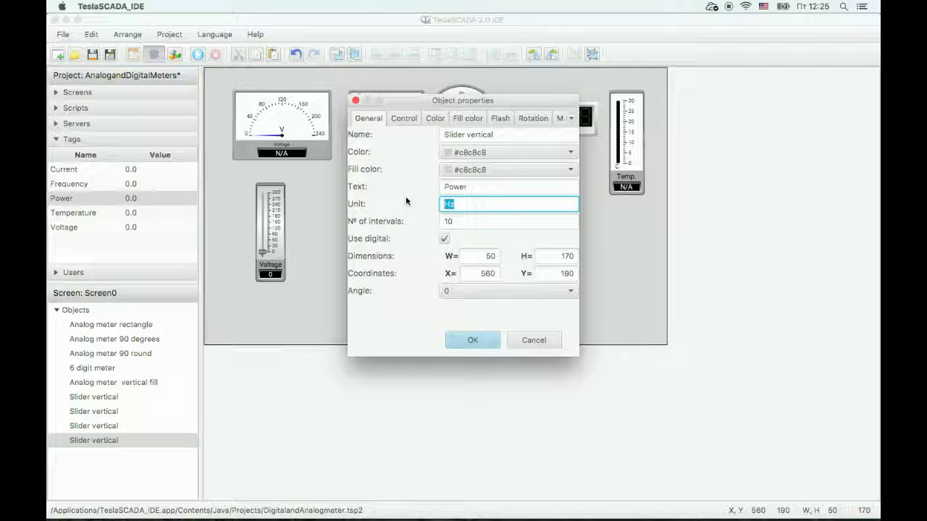
{"action": "type", "text": "kW"}
- Bind the slider to the Power tag and start changing its maximum to 500
{"action": "left_click", "coordinate": [409, 122]}
{"action": "left_click", "coordinate": [517, 162]}
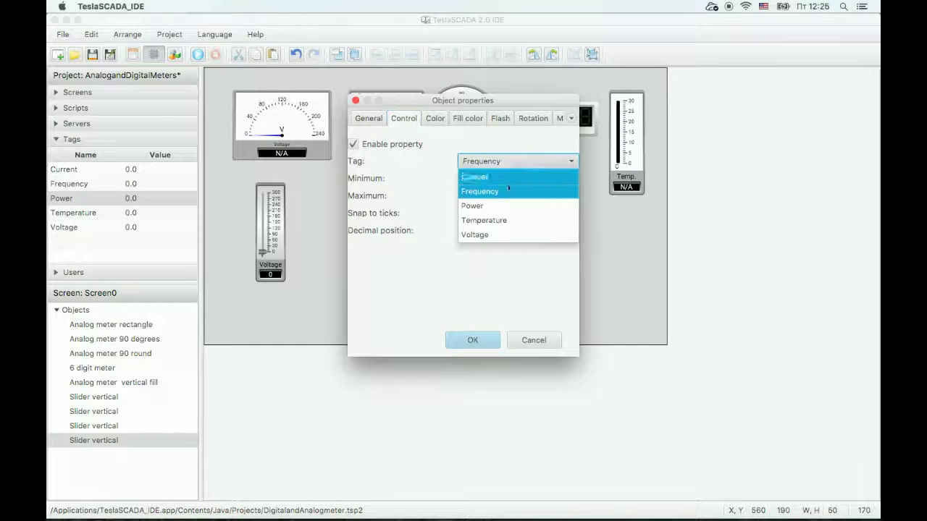
{"action": "left_click", "coordinate": [499, 205]}
{"action": "left_click", "coordinate": [466, 196]}
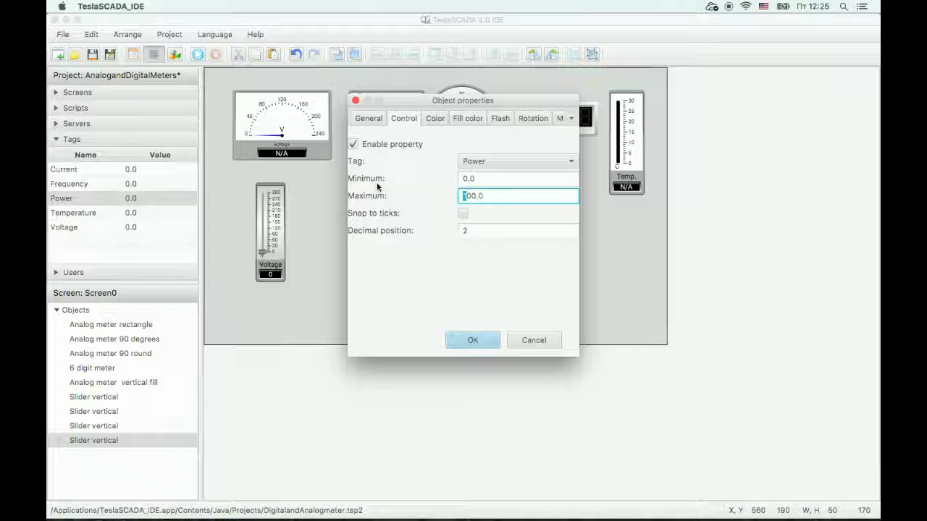
{"action": "key", "text": "Delete"}
- Finish the Power slider's maximum of 500, confirm it, and nudge it slightly left
{"action": "type", "text": "5"}
{"action": "left_click", "coordinate": [490, 339]}
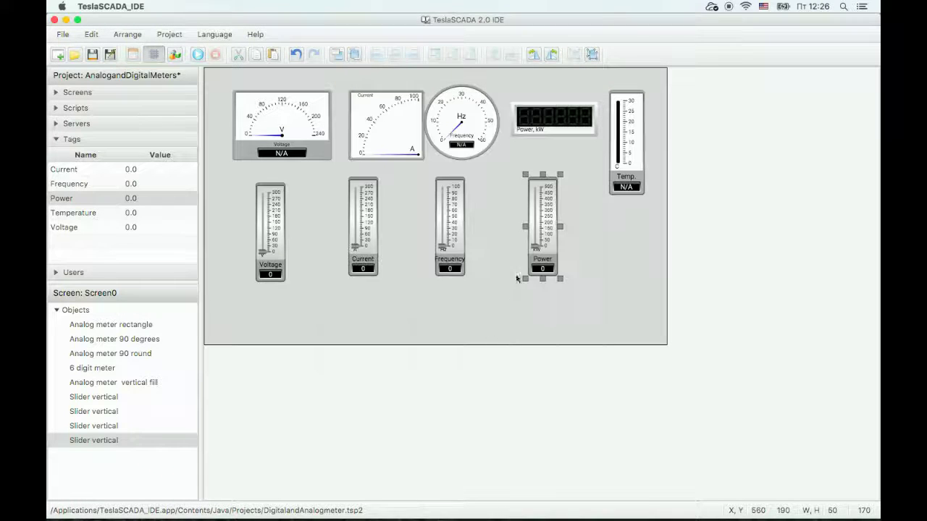
{"action": "left_click_drag", "start_coordinate": [538, 244], "coordinate": [534, 248]}
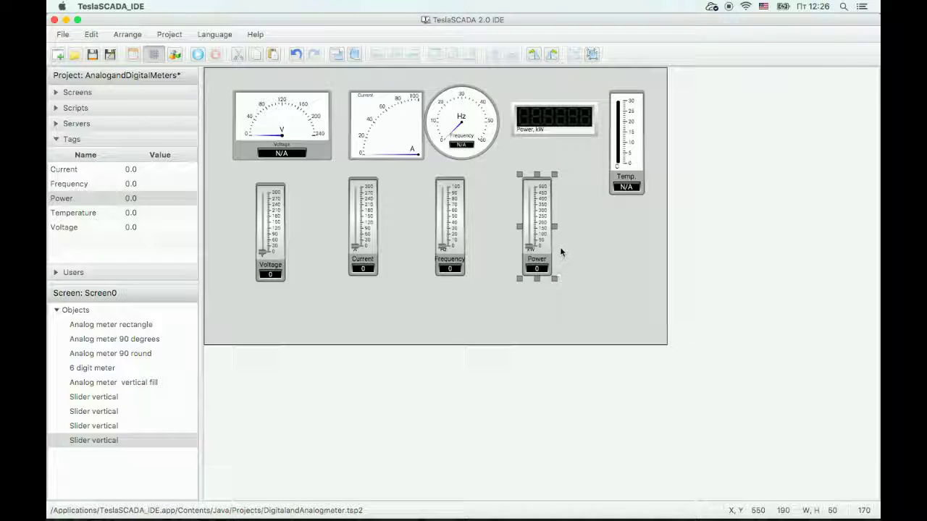
- Duplicate the Power slider and line the copy up under a slightly raised Temp meter
{"action": "right_click", "coordinate": [541, 246]}
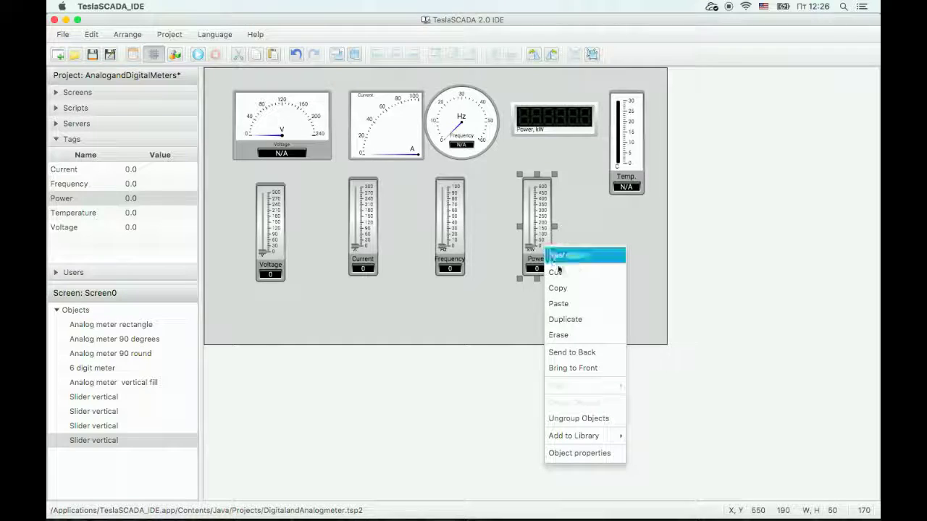
{"action": "left_click", "coordinate": [569, 318]}
{"action": "left_click_drag", "start_coordinate": [532, 234], "coordinate": [608, 258]}
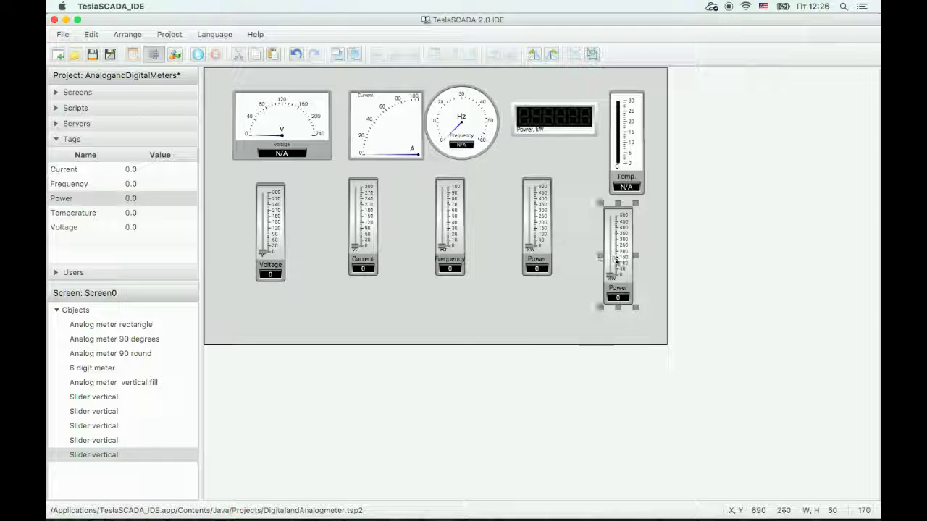
{"action": "left_click_drag", "start_coordinate": [624, 143], "coordinate": [624, 132]}
{"action": "left_click_drag", "start_coordinate": [613, 272], "coordinate": [619, 250]}
- Align all five sliders into one row, then open the fifth slider's properties with its label selected
{"action": "left_click_drag", "start_coordinate": [545, 257], "coordinate": [541, 268]}
{"action": "left_click_drag", "start_coordinate": [629, 258], "coordinate": [628, 264]}
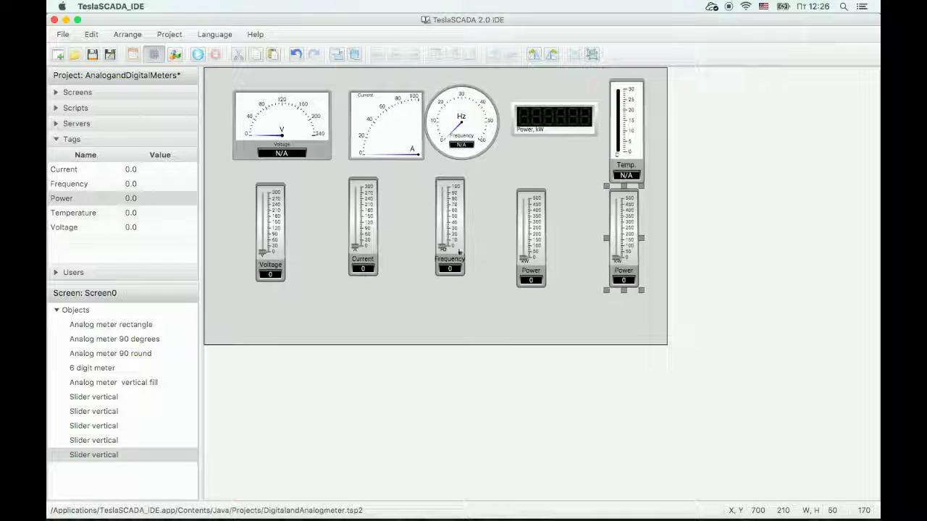
{"action": "left_click_drag", "start_coordinate": [455, 255], "coordinate": [454, 266]}
{"action": "left_click_drag", "start_coordinate": [370, 254], "coordinate": [364, 265]}
{"action": "left_click_drag", "start_coordinate": [283, 253], "coordinate": [278, 264]}
{"action": "left_click", "coordinate": [575, 269]}
{"action": "double_click", "coordinate": [626, 262]}
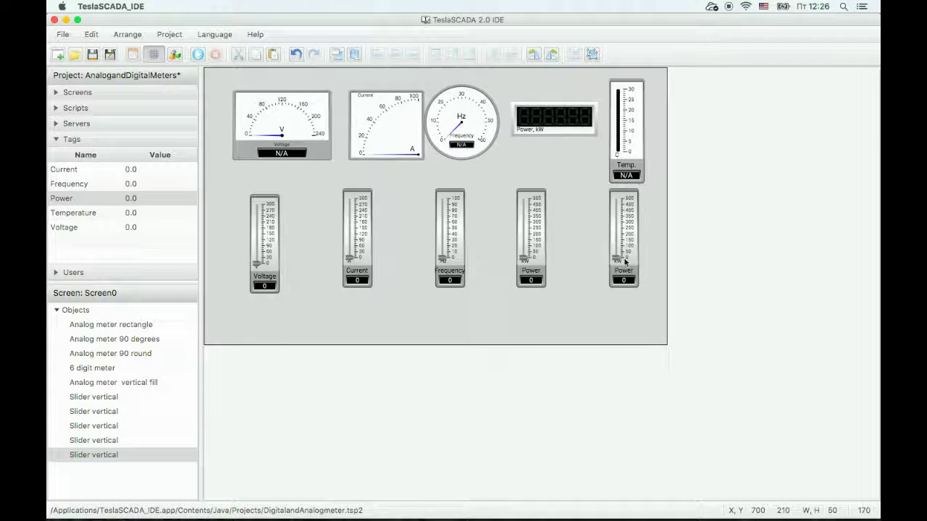
{"action": "left_click_drag", "start_coordinate": [480, 186], "coordinate": [329, 192]}
- Clear the old label and change the fifth slider's maximum to 50
{"action": "key", "text": "BackSpace"}
{"action": "key", "text": "Tab"}
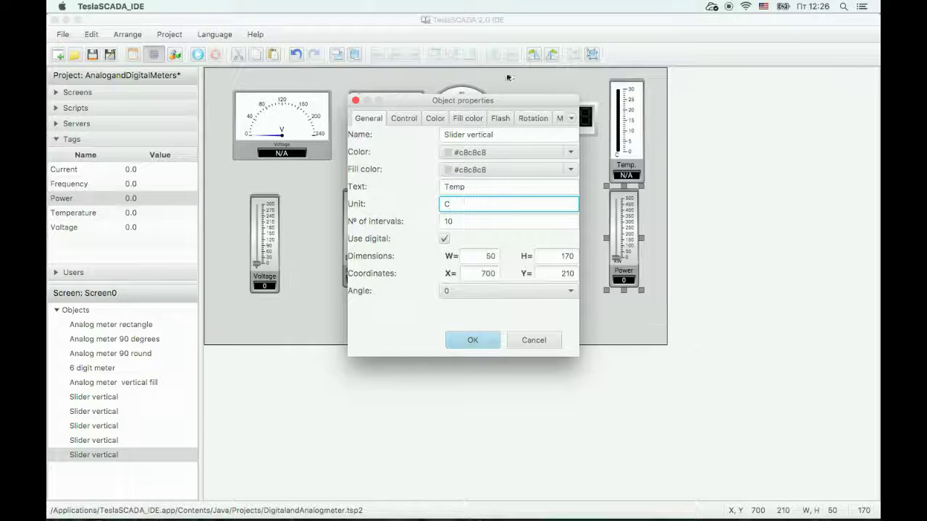
{"action": "left_click", "coordinate": [402, 118]}
{"action": "left_click_drag", "start_coordinate": [473, 197], "coordinate": [433, 203]}
{"action": "type", "text": "50.0"}
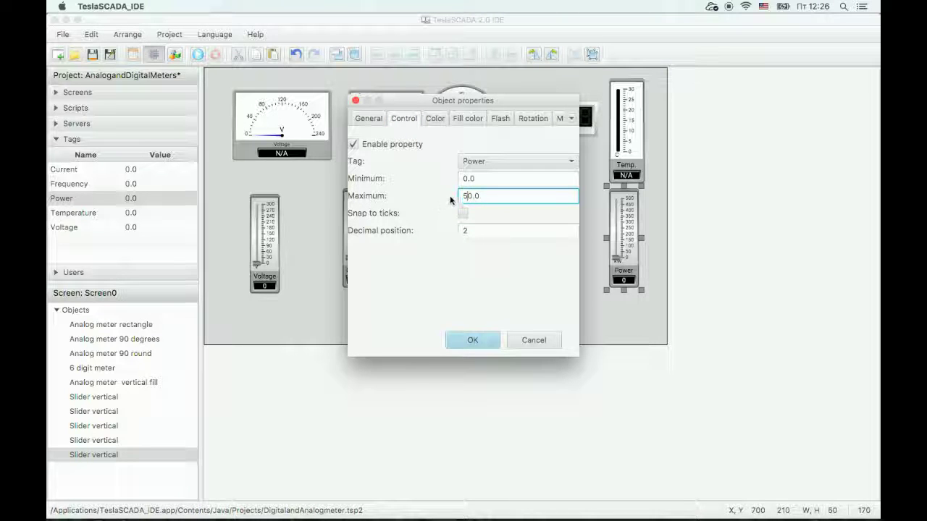
- Bind the fifth slider to the Temperature tag and confirm its settings
{"action": "left_click", "coordinate": [525, 162]}
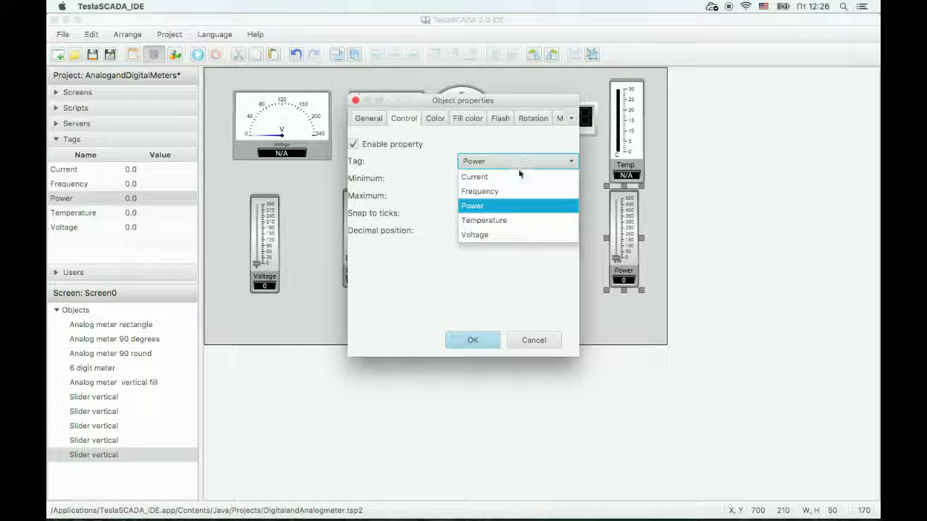
{"action": "left_click", "coordinate": [496, 220]}
{"action": "left_click", "coordinate": [472, 341]}
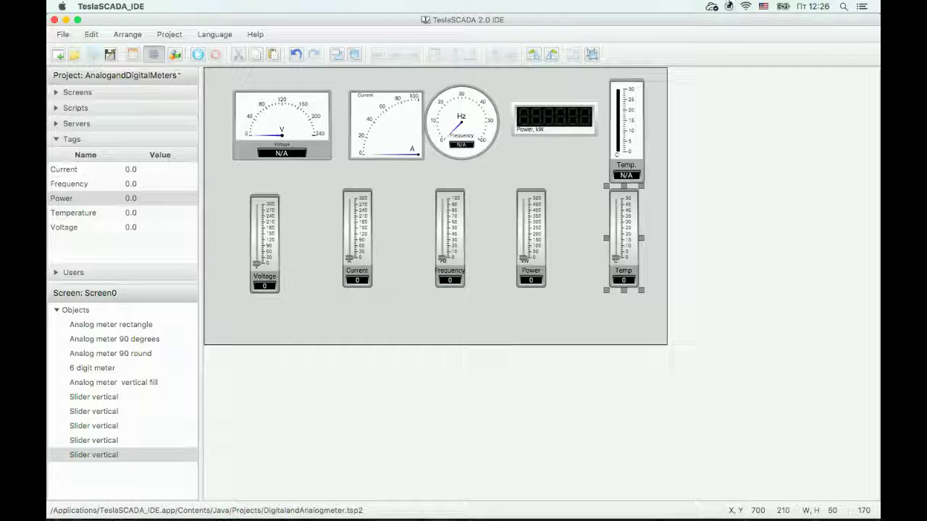
{"action": "key", "text": "ctrl+super+Escape"}
- Add a Counter rectangle from the Controls library just below the voltage meter
{"action": "left_click", "coordinate": [307, 211]}
{"action": "right_click", "coordinate": [307, 211]}
{"action": "left_click", "coordinate": [324, 226]}
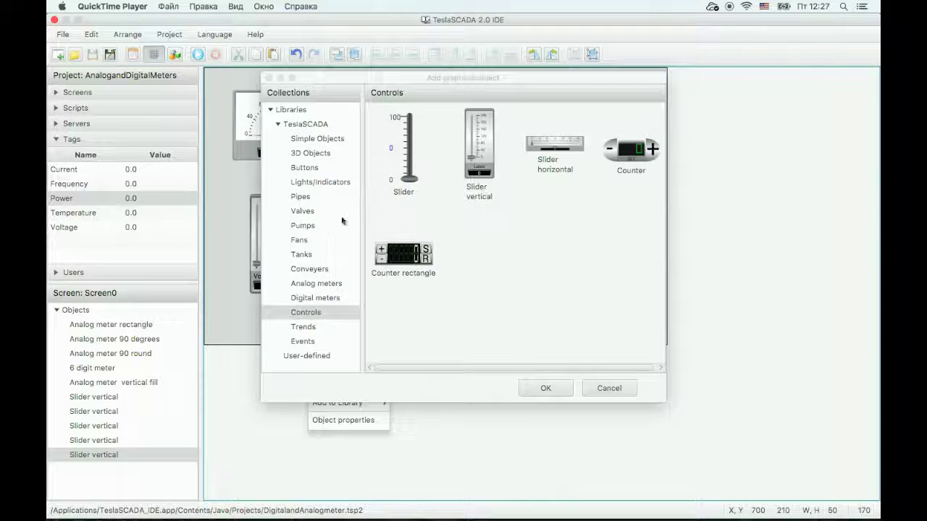
{"action": "left_click", "coordinate": [415, 250]}
{"action": "double_click", "coordinate": [416, 251]}
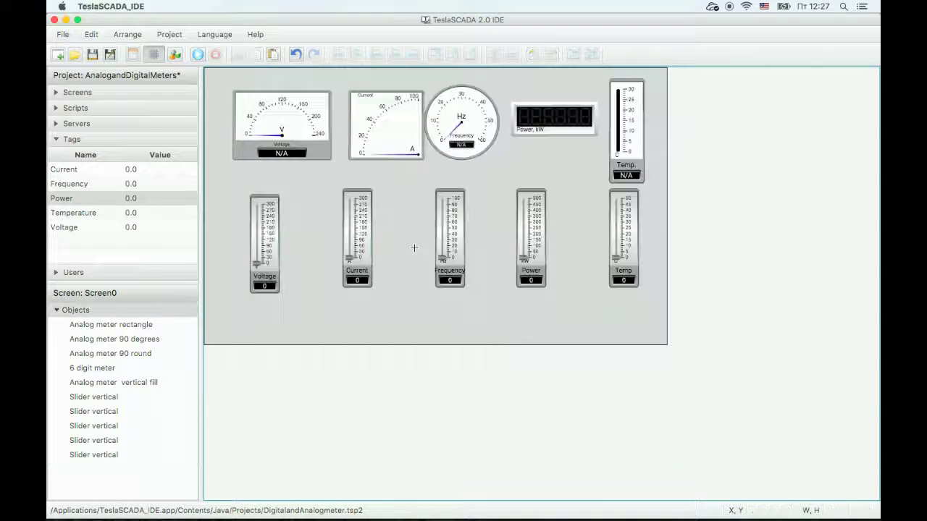
{"action": "left_click_drag", "start_coordinate": [325, 204], "coordinate": [334, 176]}
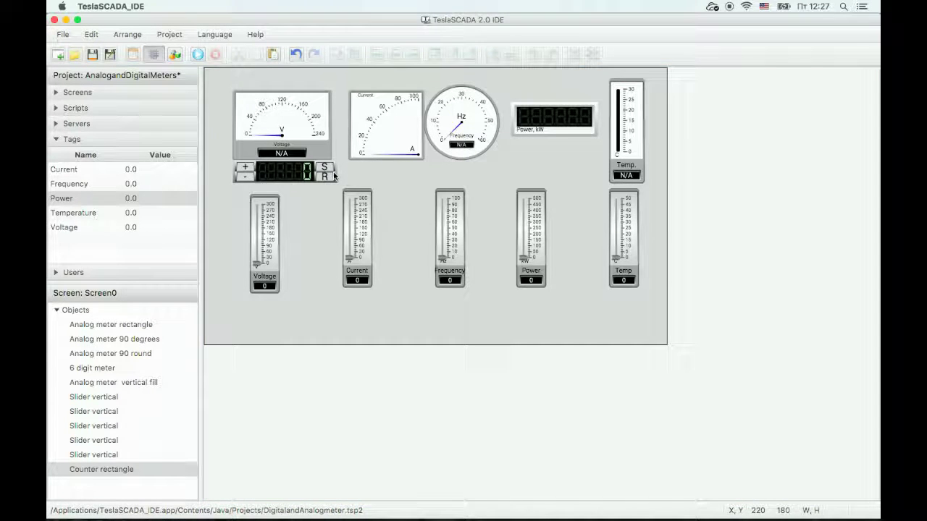
- Enable tag control on the counter and bind it to the Voltage tag
{"action": "left_click", "coordinate": [331, 176]}
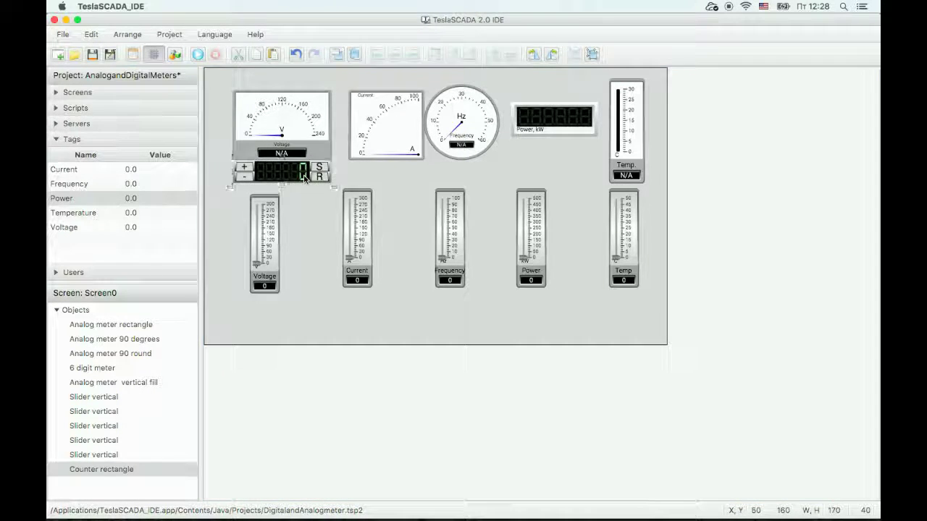
{"action": "double_click", "coordinate": [304, 179]}
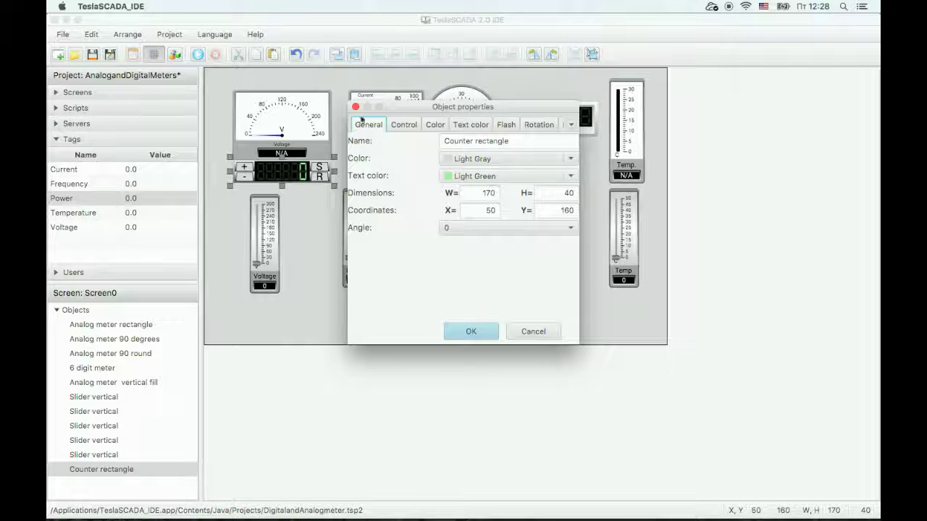
{"action": "left_click", "coordinate": [402, 124]}
{"action": "left_click", "coordinate": [354, 150]}
{"action": "left_click", "coordinate": [515, 166]}
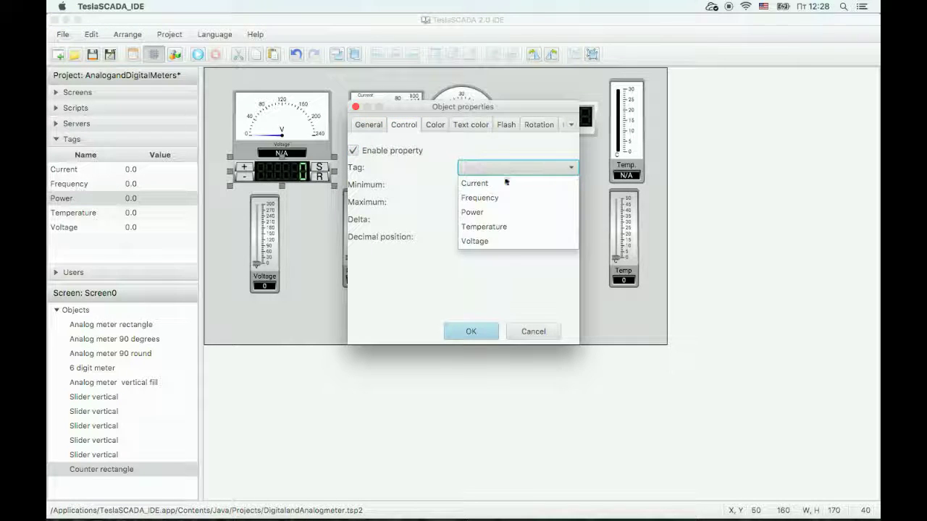
{"action": "left_click", "coordinate": [490, 241]}
{"action": "key", "text": "Tab"}
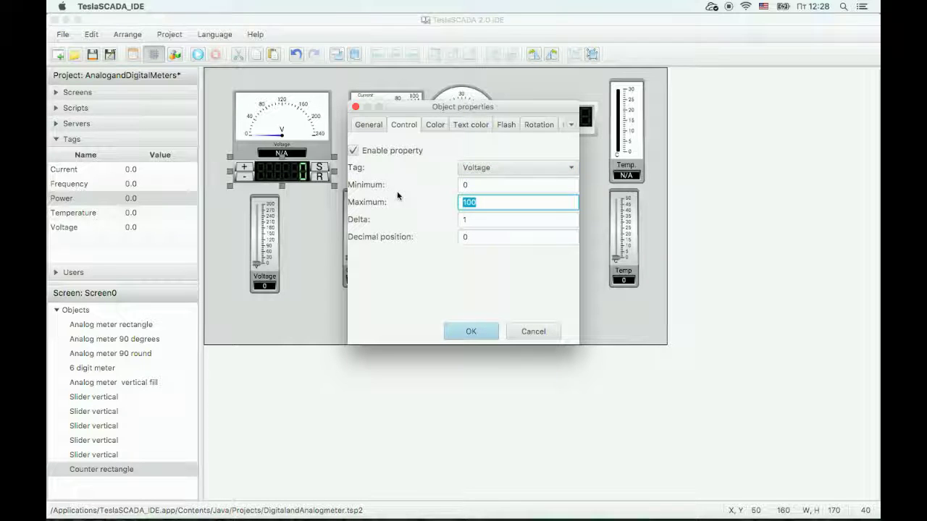
- Set the counter's maximum to 300 with 2 decimal places, confirm, and save the project
{"action": "type", "text": "300"}
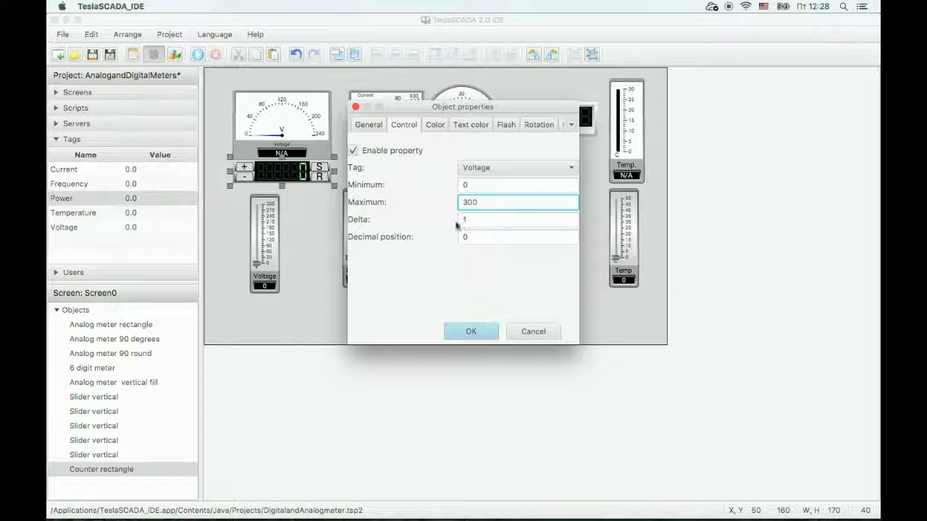
{"action": "left_click", "coordinate": [479, 239]}
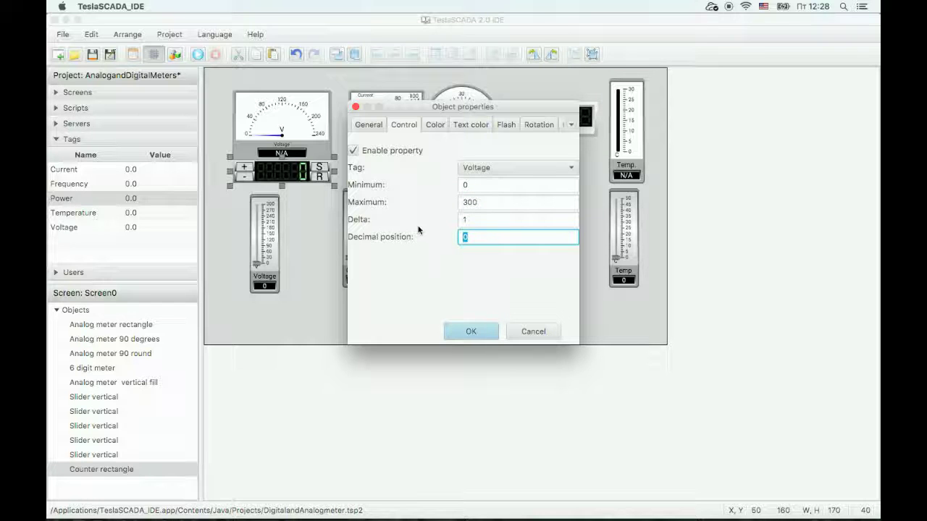
{"action": "type", "text": "2"}
{"action": "left_click", "coordinate": [450, 336]}
{"action": "left_click", "coordinate": [94, 56]}
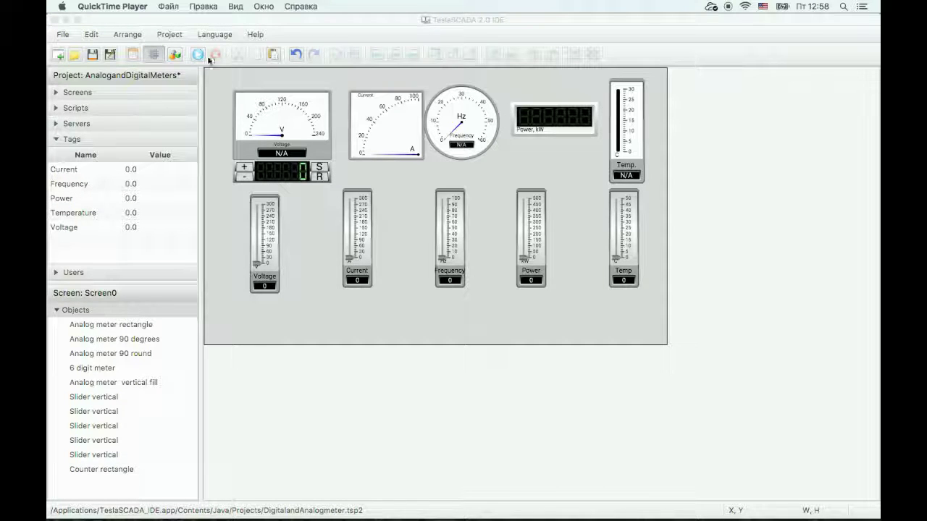
- Run the screen, push Voltage above 240 then near 100, dismissing both alarms
{"action": "left_click", "coordinate": [198, 55]}
{"action": "left_click_drag", "start_coordinate": [256, 265], "coordinate": [258, 215]}
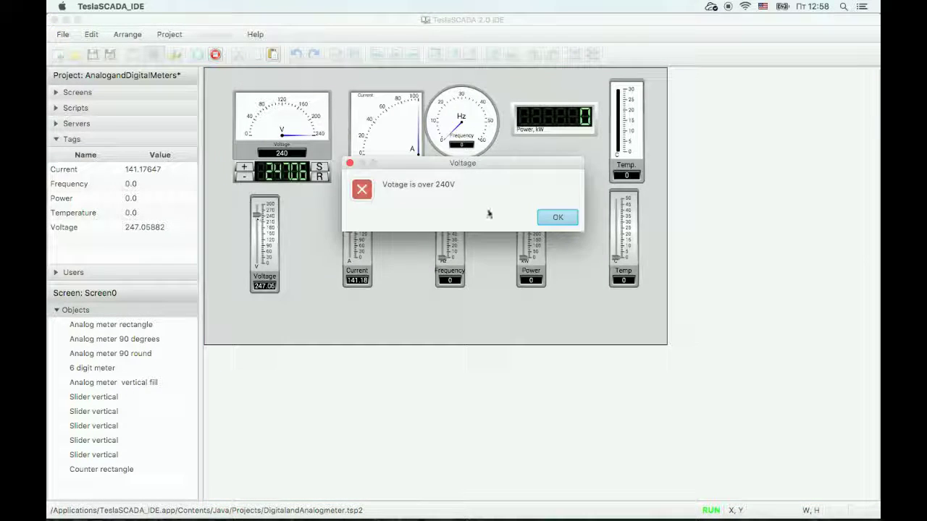
{"action": "left_click", "coordinate": [558, 217]}
{"action": "left_click_drag", "start_coordinate": [258, 215], "coordinate": [256, 250]}
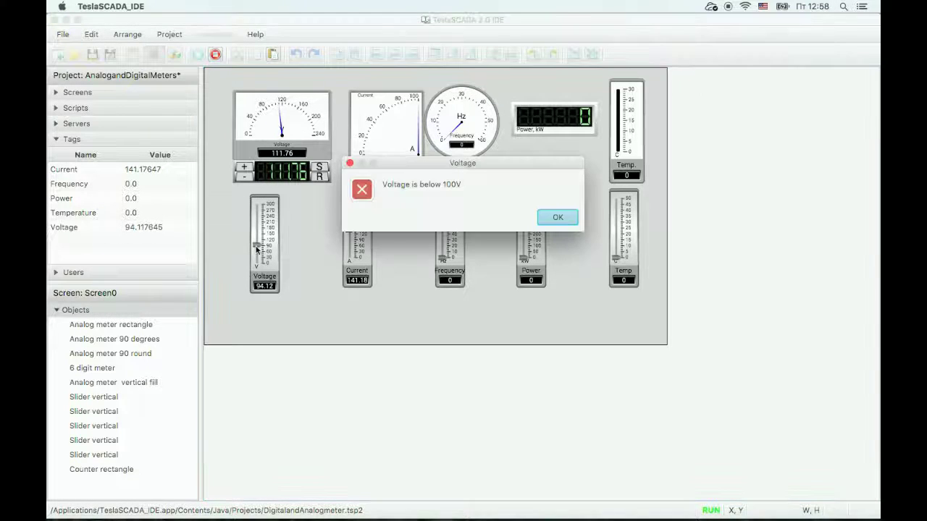
{"action": "left_click", "coordinate": [556, 218]}
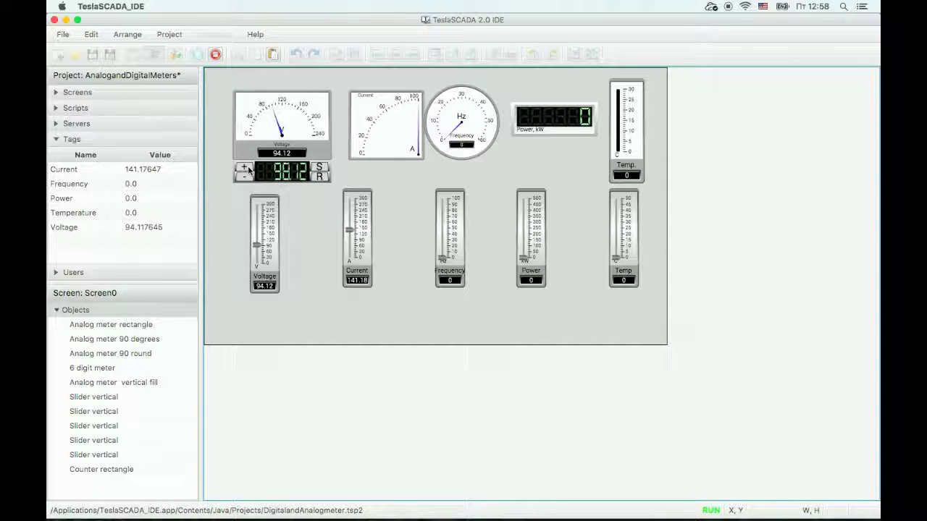
- Raise Frequency to about 78, Power to about 348, Temperature to about 29, then stop
{"action": "left_click_drag", "start_coordinate": [442, 258], "coordinate": [443, 213]}
{"action": "left_click_drag", "start_coordinate": [523, 259], "coordinate": [526, 217]}
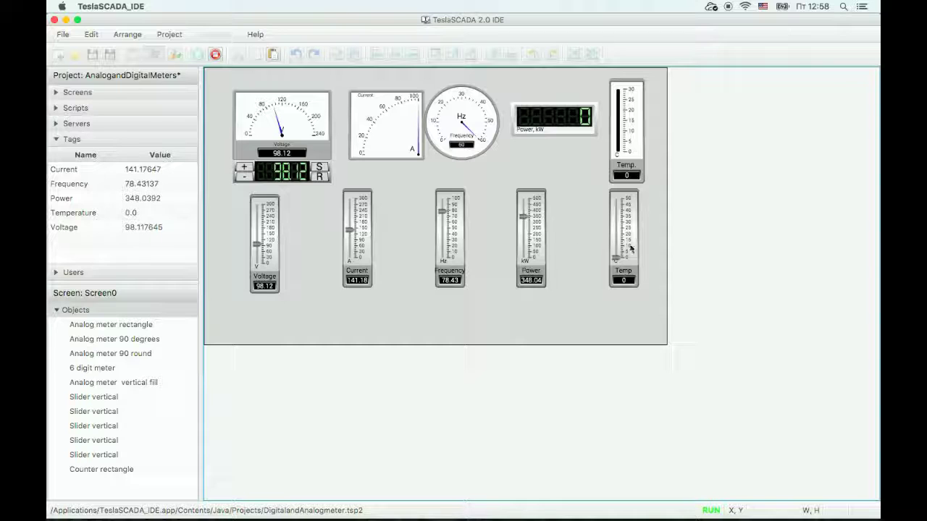
{"action": "left_click_drag", "start_coordinate": [615, 259], "coordinate": [617, 230]}
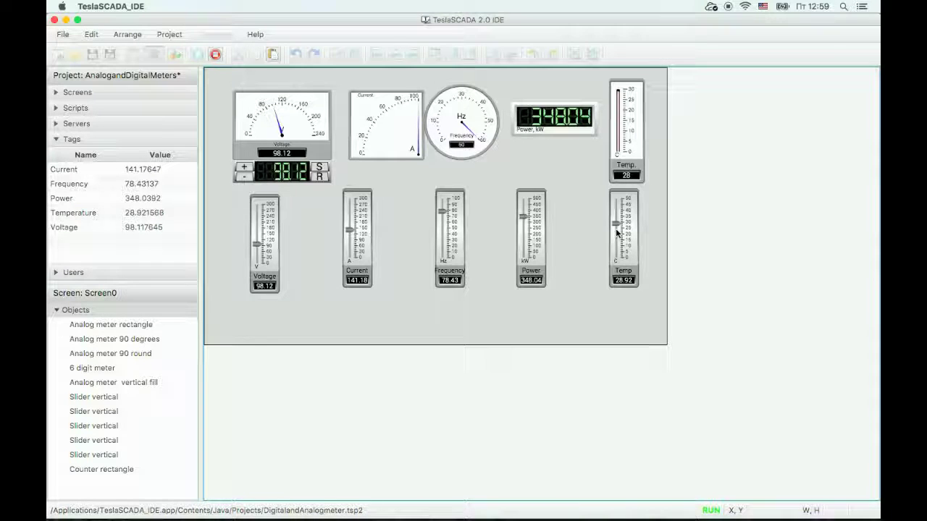
{"action": "left_click", "coordinate": [216, 55]}
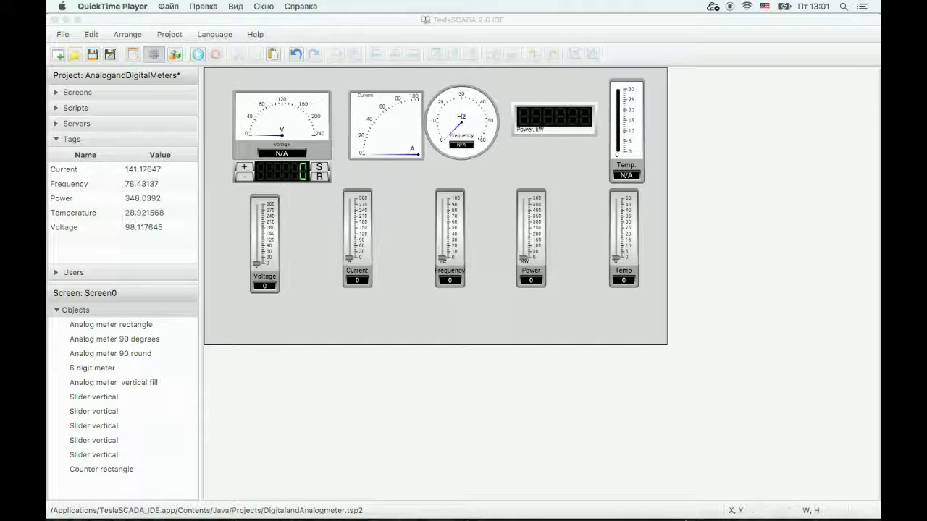
- Run the project in Runtime, push Voltage to 300, dismiss the alarm, and apply counter value 296
{"action": "mouse_move", "coordinate": [745, 515]}
{"action": "left_click", "coordinate": [745, 509]}
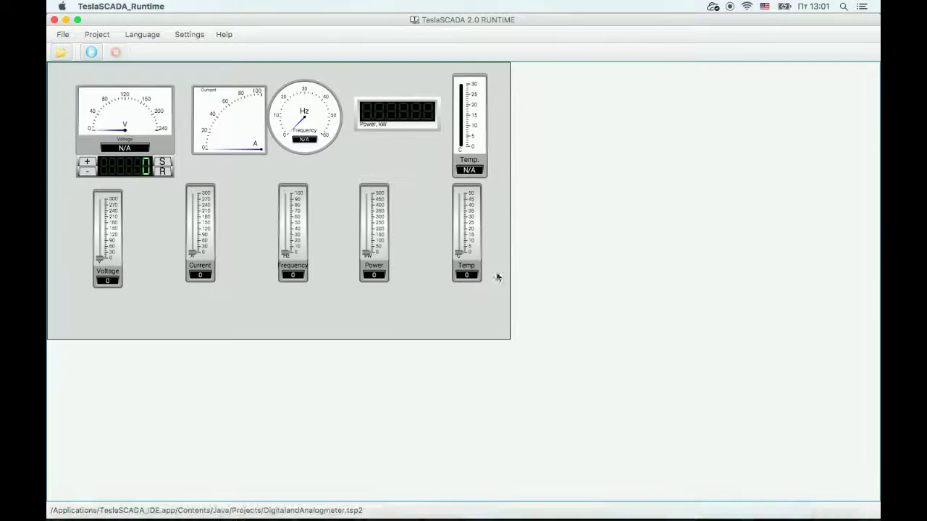
{"action": "left_click", "coordinate": [94, 51]}
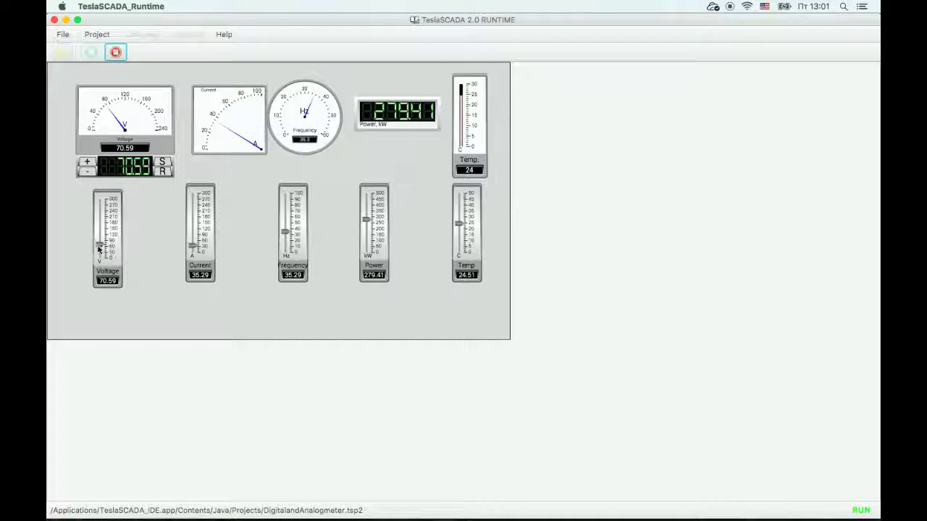
{"action": "left_click_drag", "start_coordinate": [99, 245], "coordinate": [100, 239]}
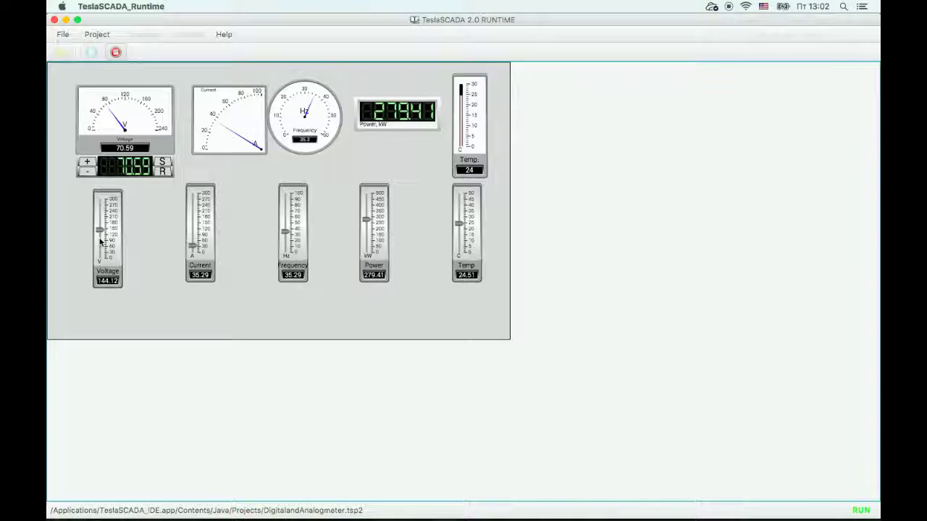
{"action": "left_click_drag", "start_coordinate": [101, 233], "coordinate": [100, 201]}
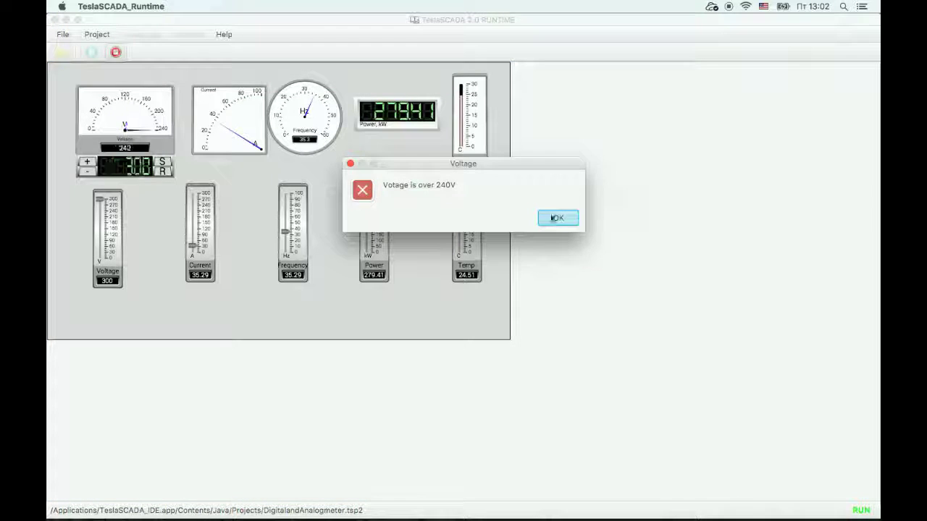
{"action": "key", "text": "Return"}
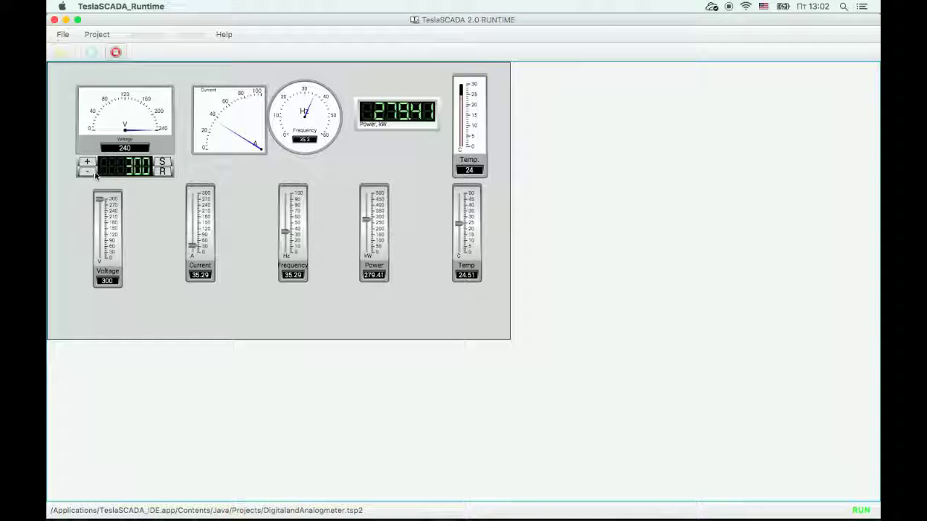
{"action": "left_click", "coordinate": [161, 161]}
- Set Current to about 115, Frequency 53, Power 373, Temperature 13, then stop the Runtime
{"action": "left_click_drag", "start_coordinate": [195, 238], "coordinate": [193, 230]}
{"action": "left_click_drag", "start_coordinate": [285, 237], "coordinate": [286, 221]}
{"action": "left_click_drag", "start_coordinate": [368, 222], "coordinate": [366, 209]}
{"action": "left_click_drag", "start_coordinate": [459, 226], "coordinate": [460, 247]}
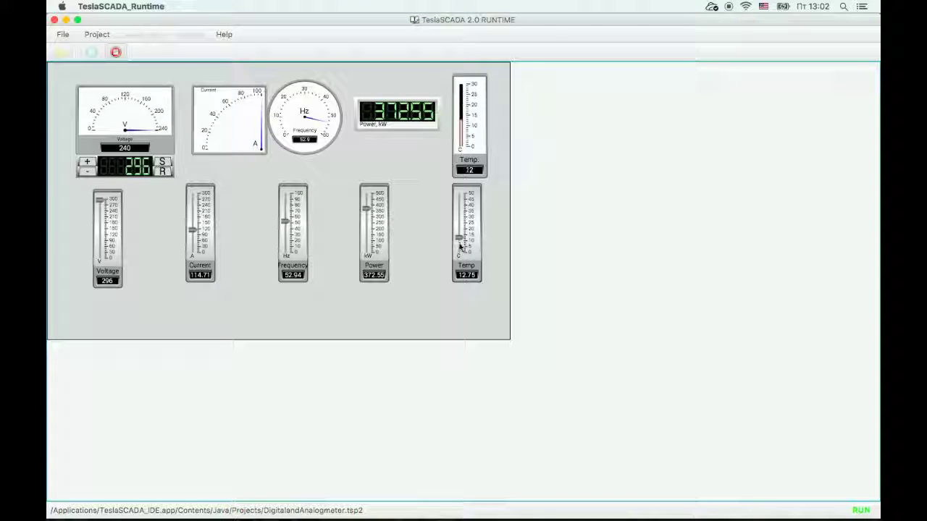
{"action": "left_click", "coordinate": [116, 52]}
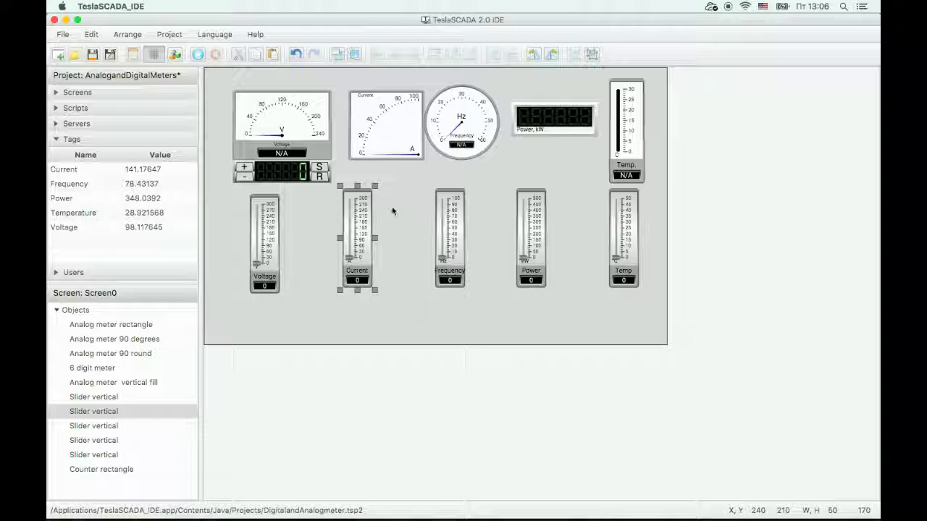
- Save the project, open Load on Device, pick the Samsung phone, then cancel without loading
{"action": "left_click", "coordinate": [95, 56]}
{"action": "left_click", "coordinate": [63, 34]}
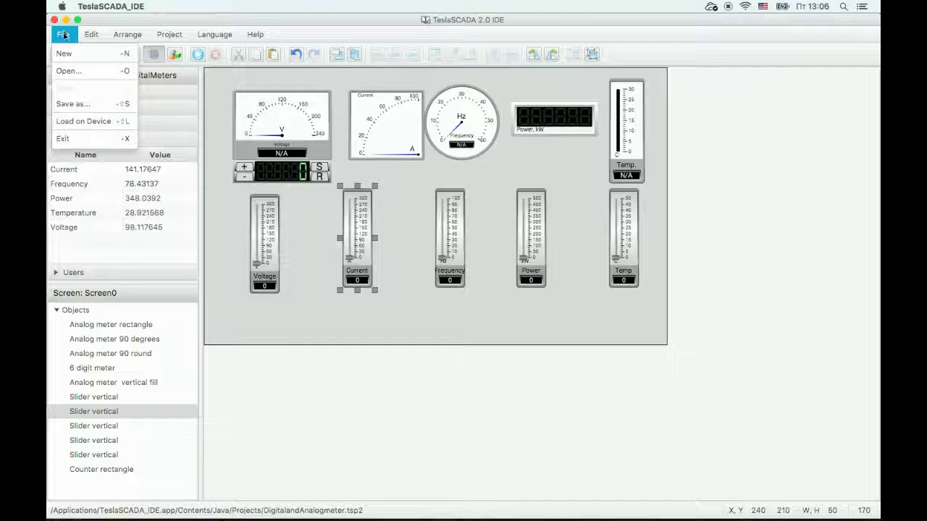
{"action": "left_click", "coordinate": [100, 124]}
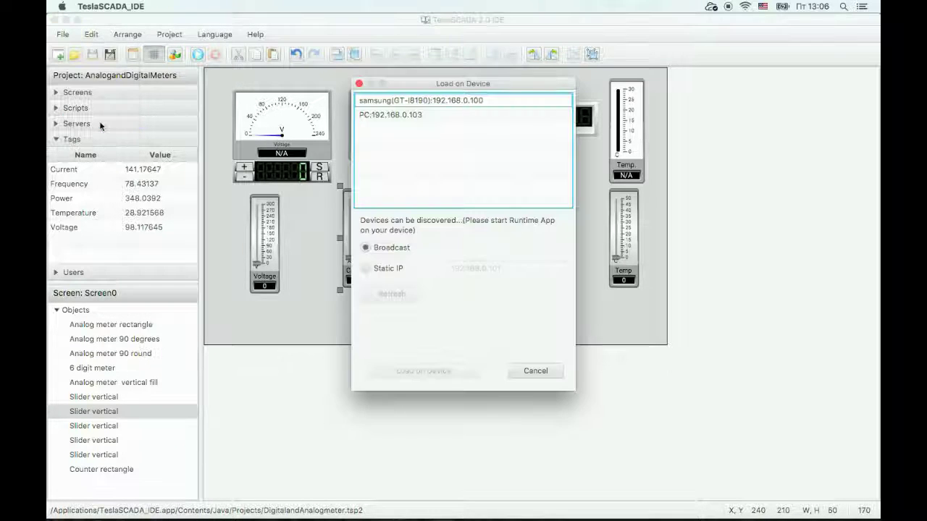
{"action": "left_click", "coordinate": [386, 102]}
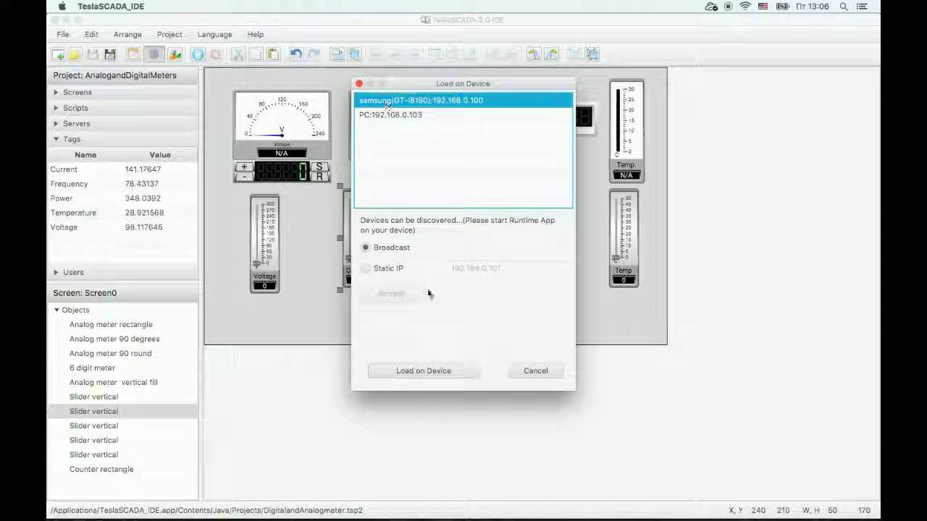
{"action": "left_click", "coordinate": [422, 370]}
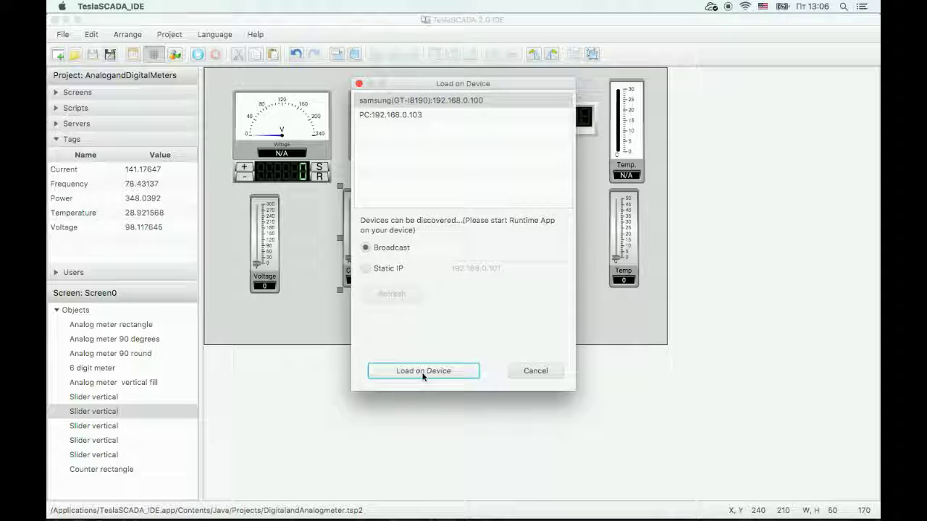
{"action": "left_click", "coordinate": [531, 371]}
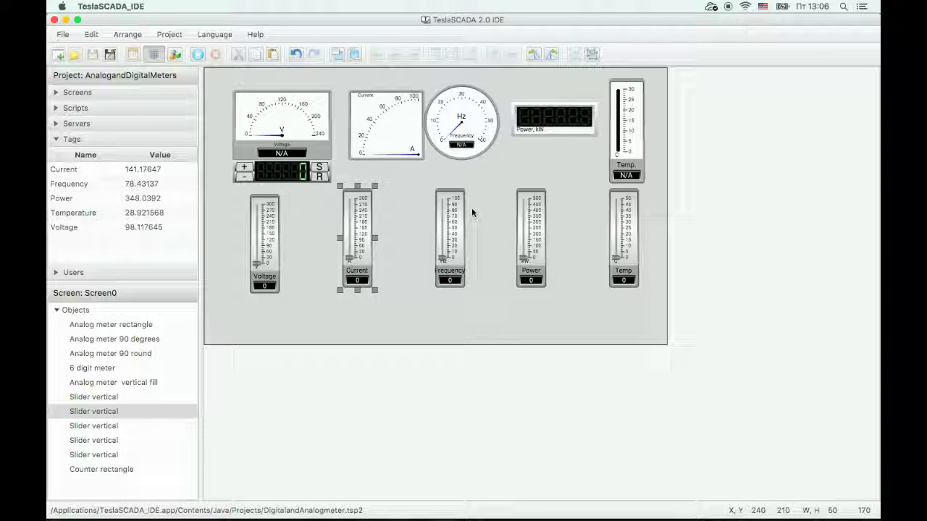